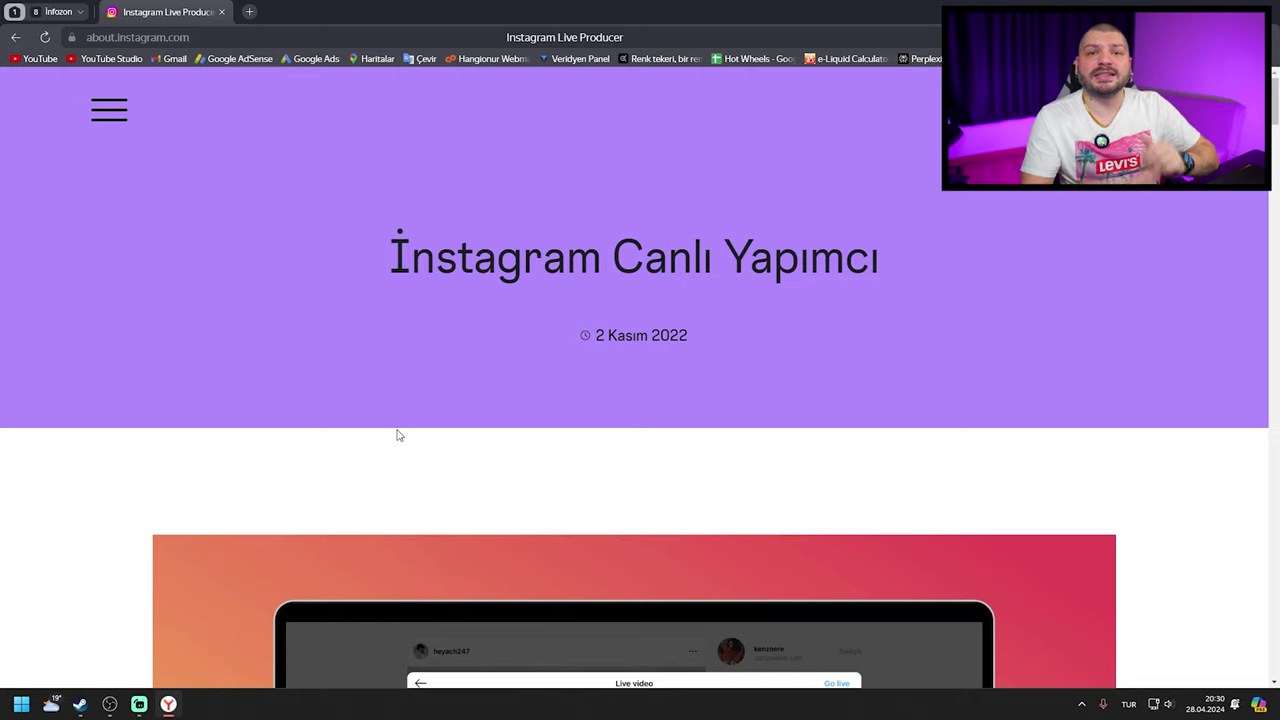
# Examine the video format requirements on the Instagram Live Producer page: aspect ratio, resolution, frame rate, bitrate range and alternatives
pyautogui.scroll(-10, 390, 437)
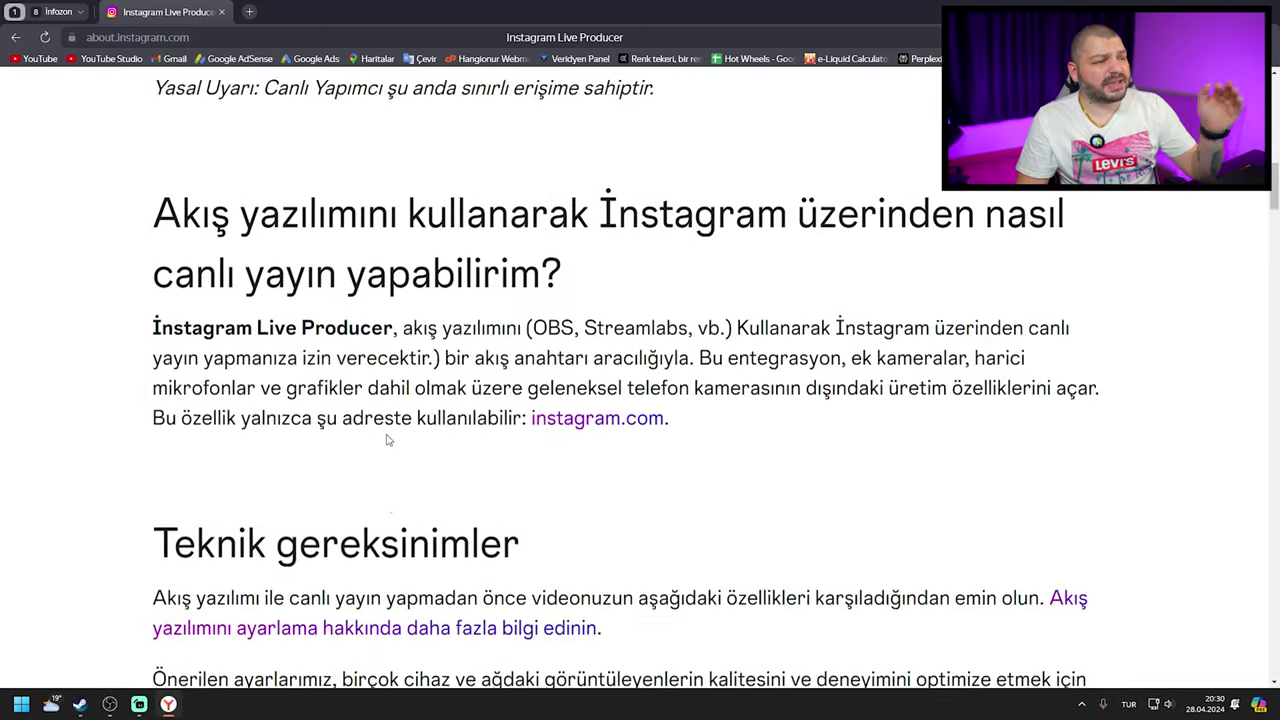
pyautogui.scroll(-4, 390, 440)
pyautogui.moveTo(190, 411); pyautogui.dragTo(350, 411)
pyautogui.click(508, 382)
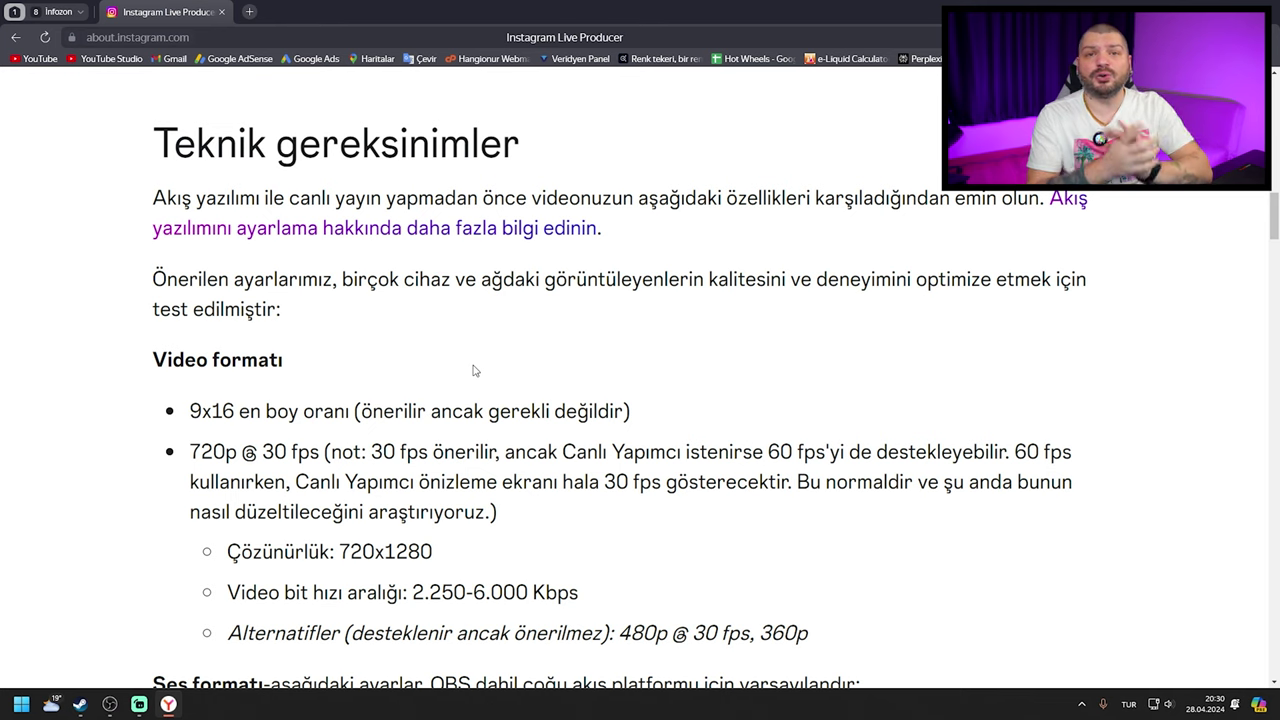
pyautogui.scroll(-1, 475, 370)
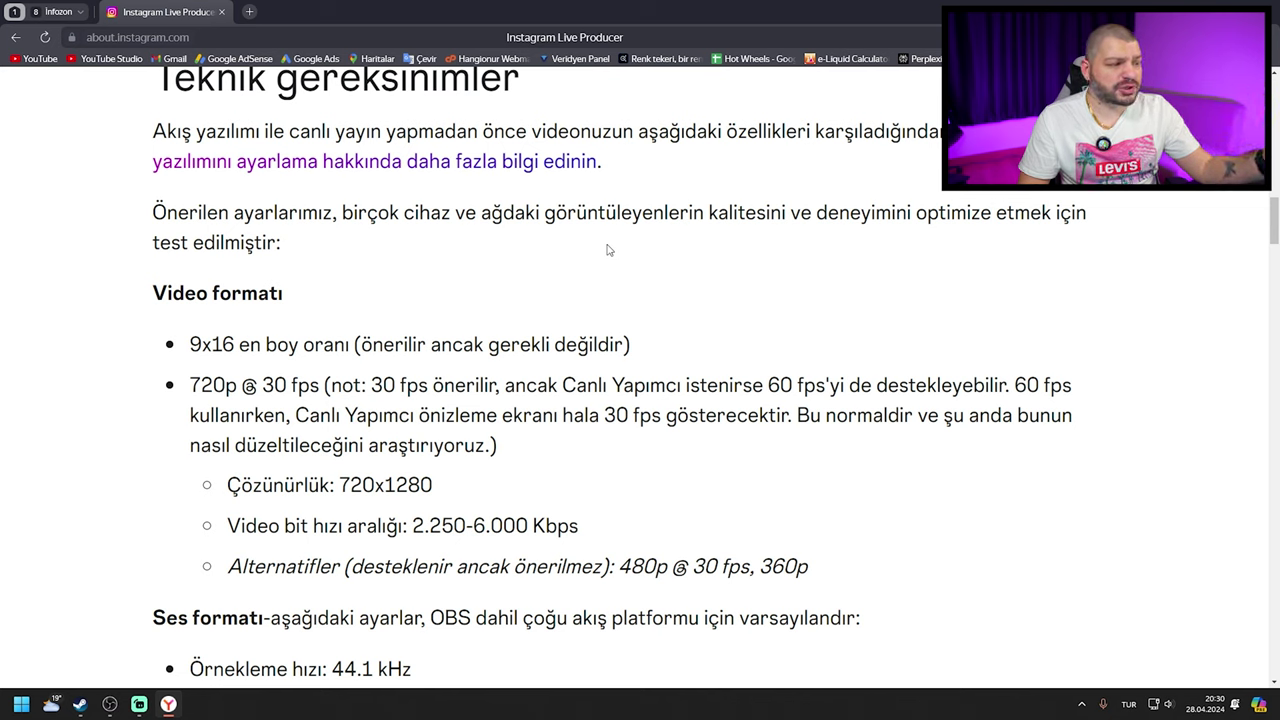
pyautogui.tripleClick(398, 495)
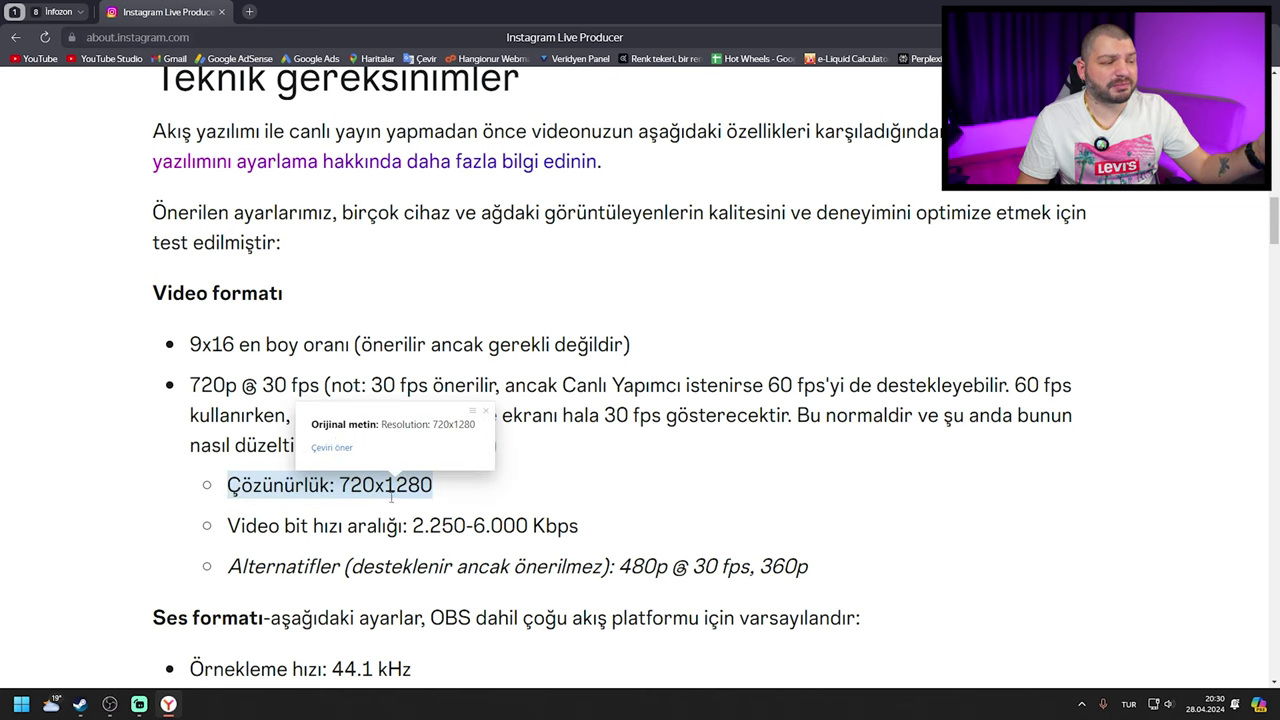
pyautogui.click(740, 452)
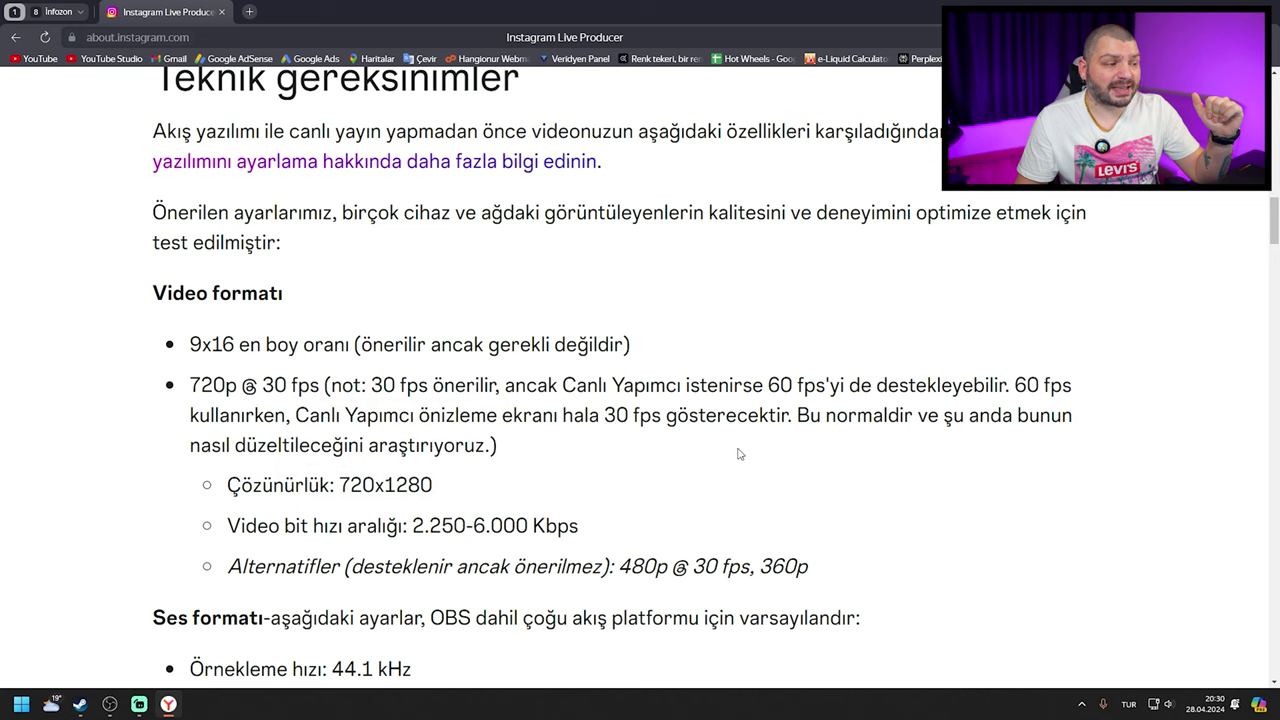
pyautogui.moveTo(728, 428)
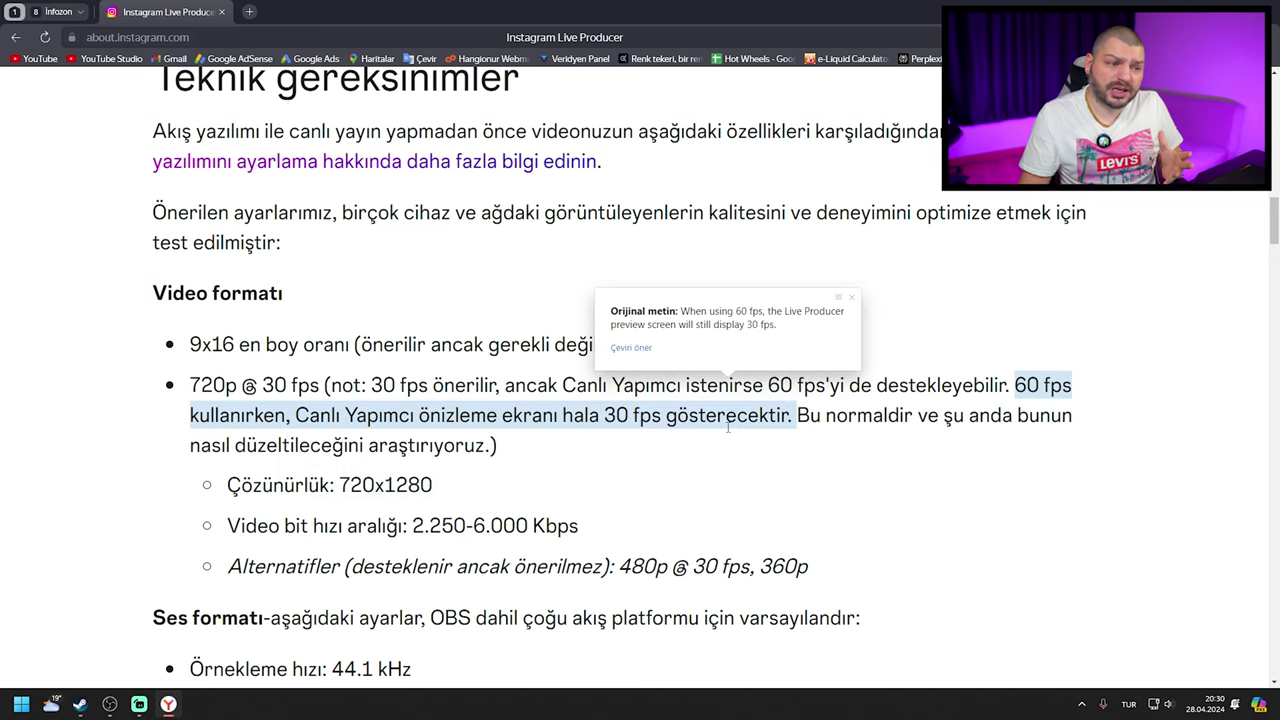
pyautogui.moveTo(770, 385); pyautogui.dragTo(928, 388)
pyautogui.click(1182, 443)
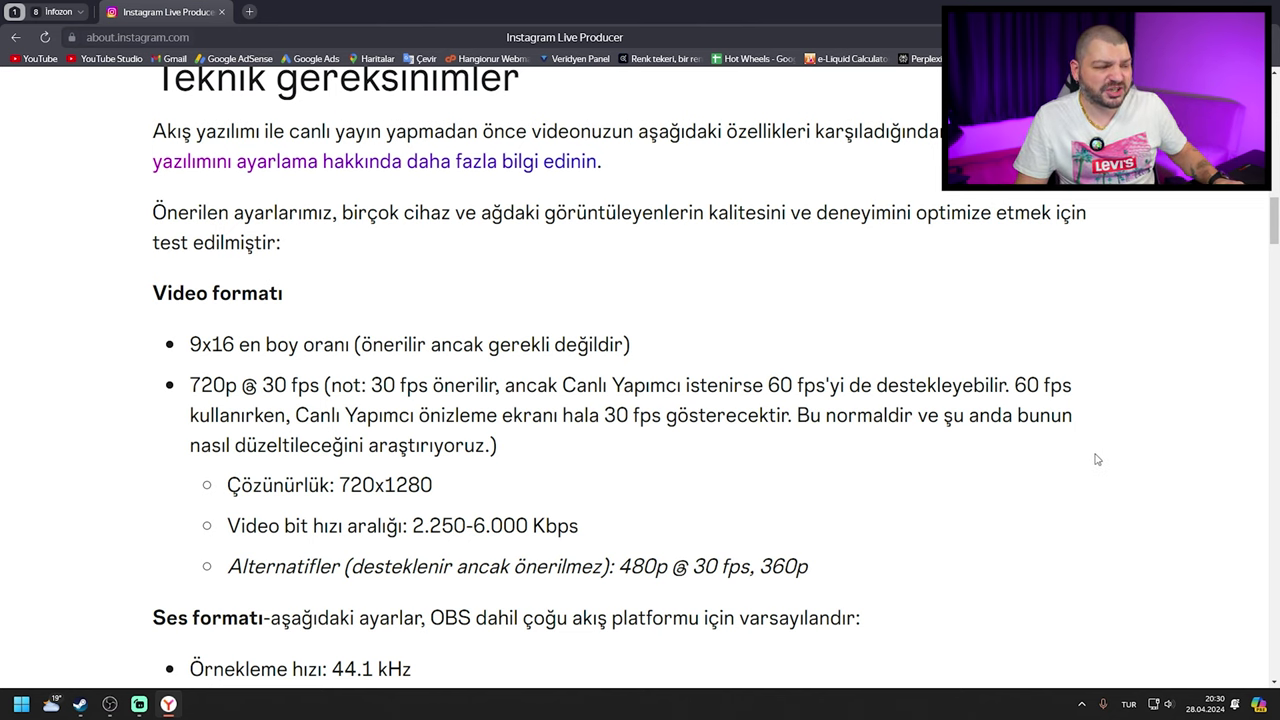
pyautogui.scroll(-2, 1008, 475)
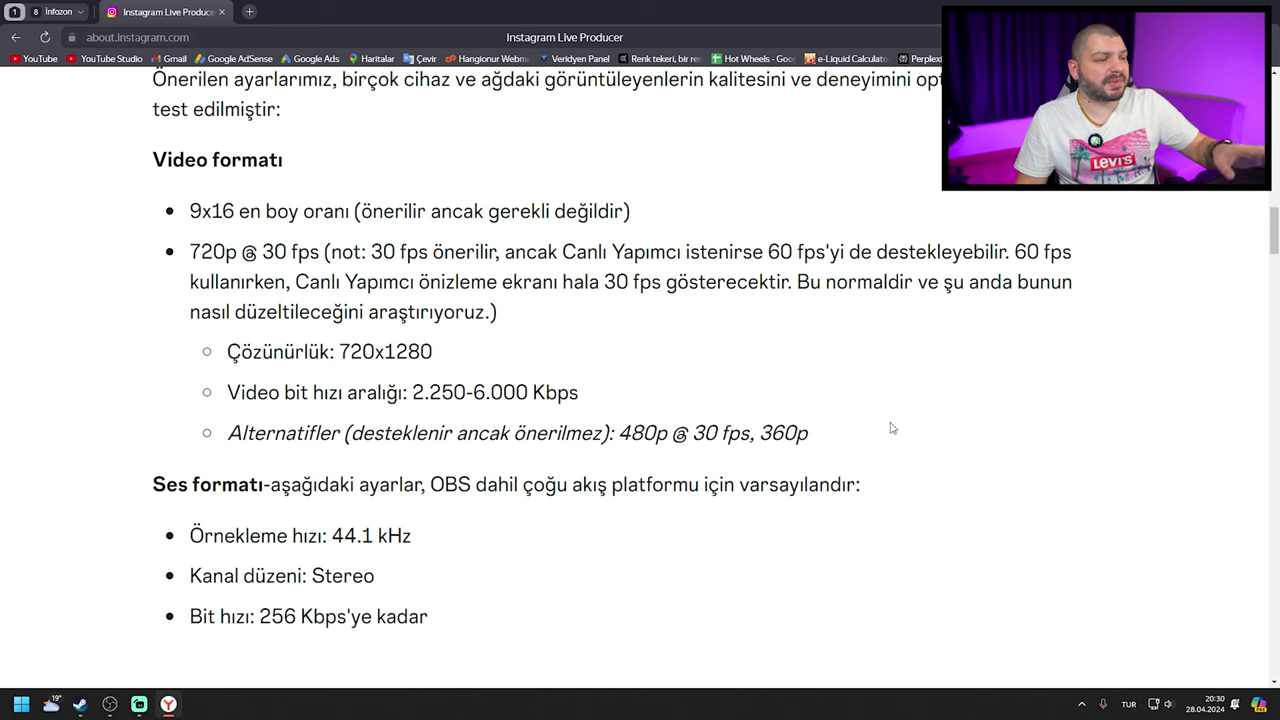
pyautogui.moveTo(566, 400)
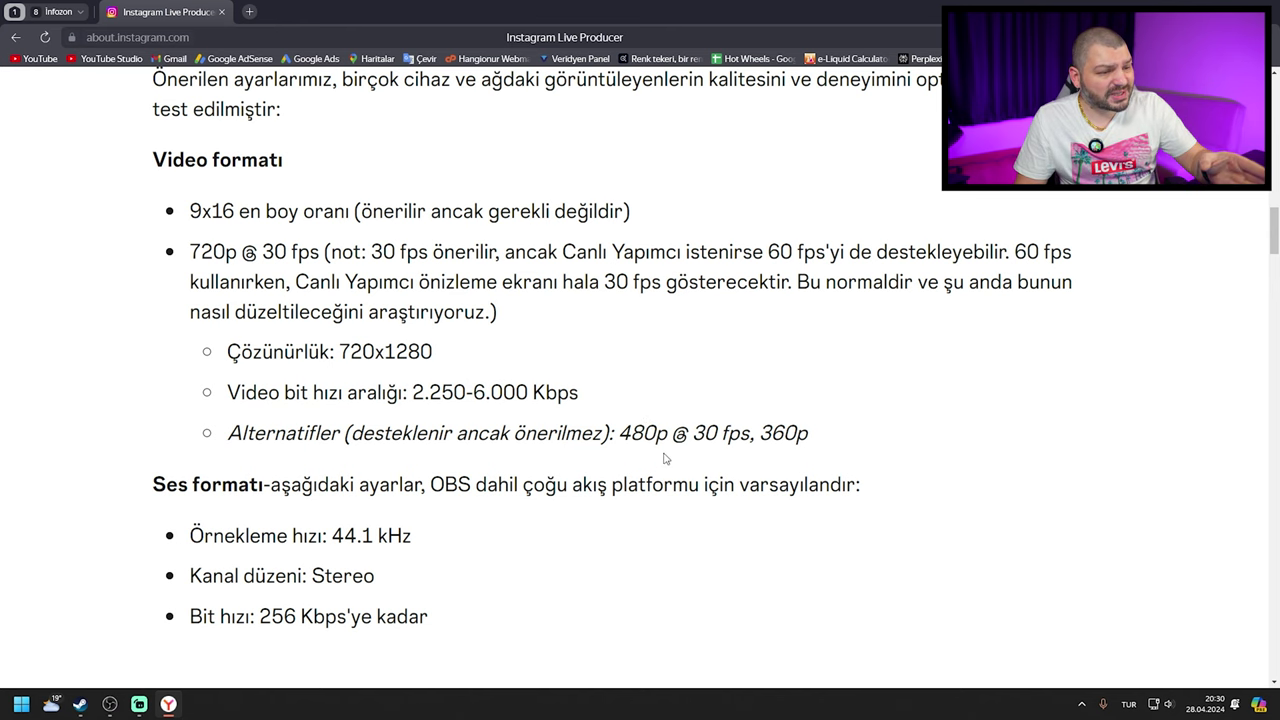
pyautogui.moveTo(787, 444)
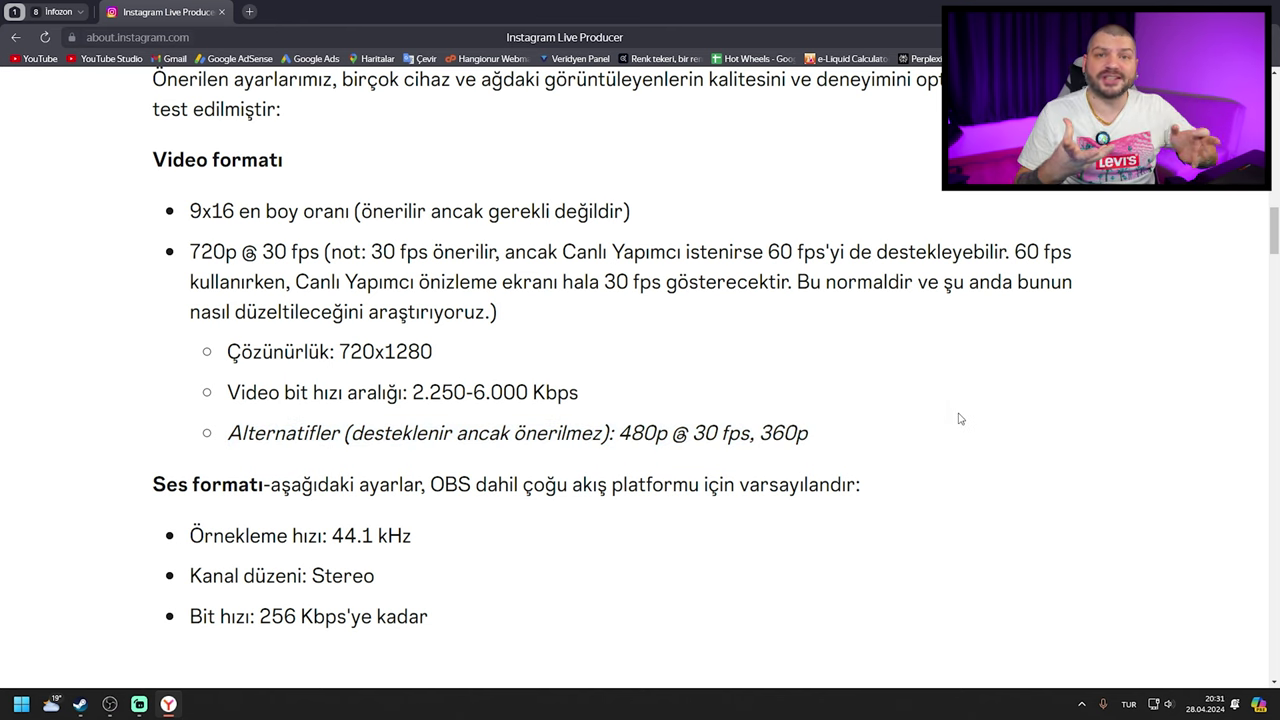
# Examine the audio format requirements and the start of the setup instructions on the Instagram Live Producer page
pyautogui.scroll(-2, 523, 491)
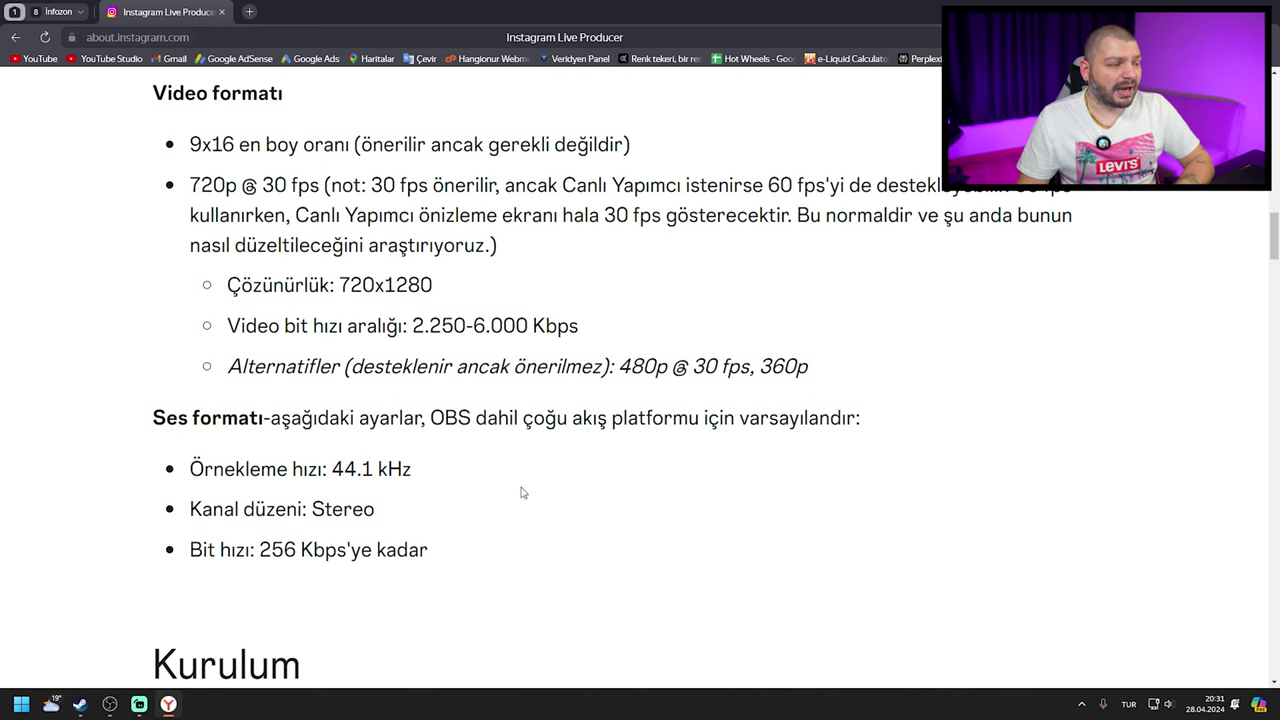
pyautogui.moveTo(227, 408)
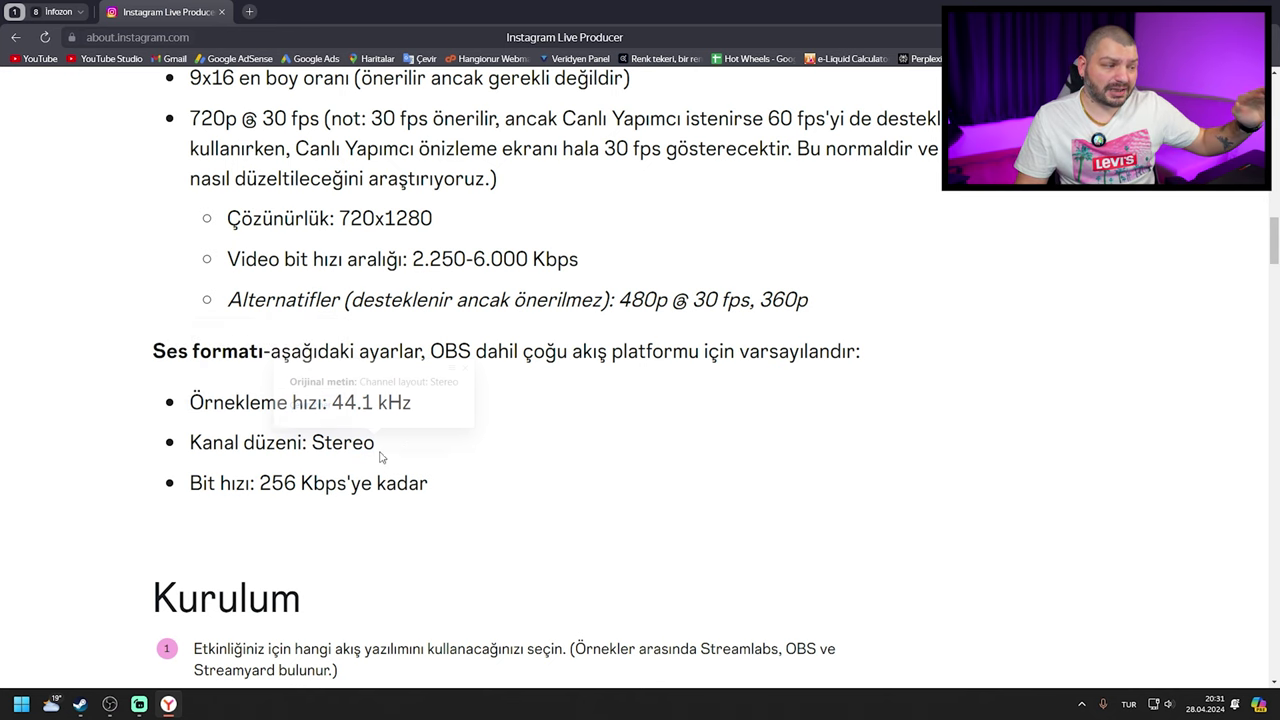
pyautogui.moveTo(437, 483); pyautogui.dragTo(178, 401)
pyautogui.click(490, 468)
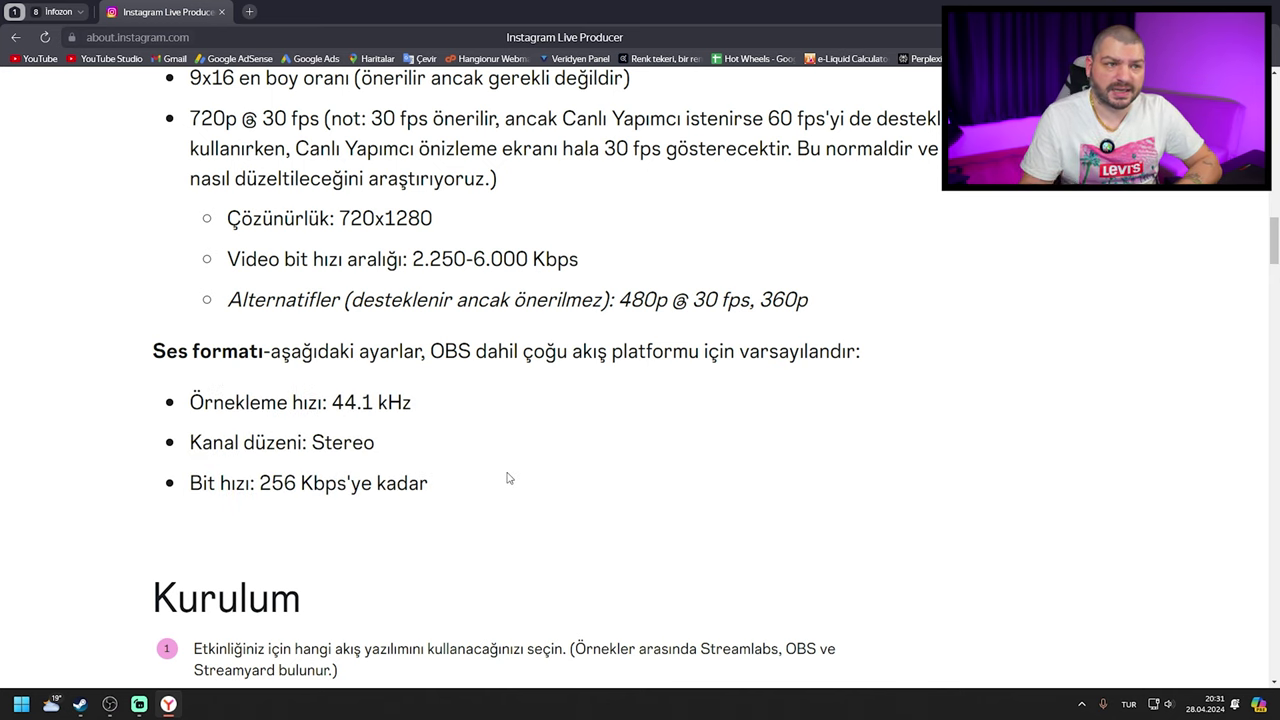
pyautogui.scroll(-3, 507, 478)
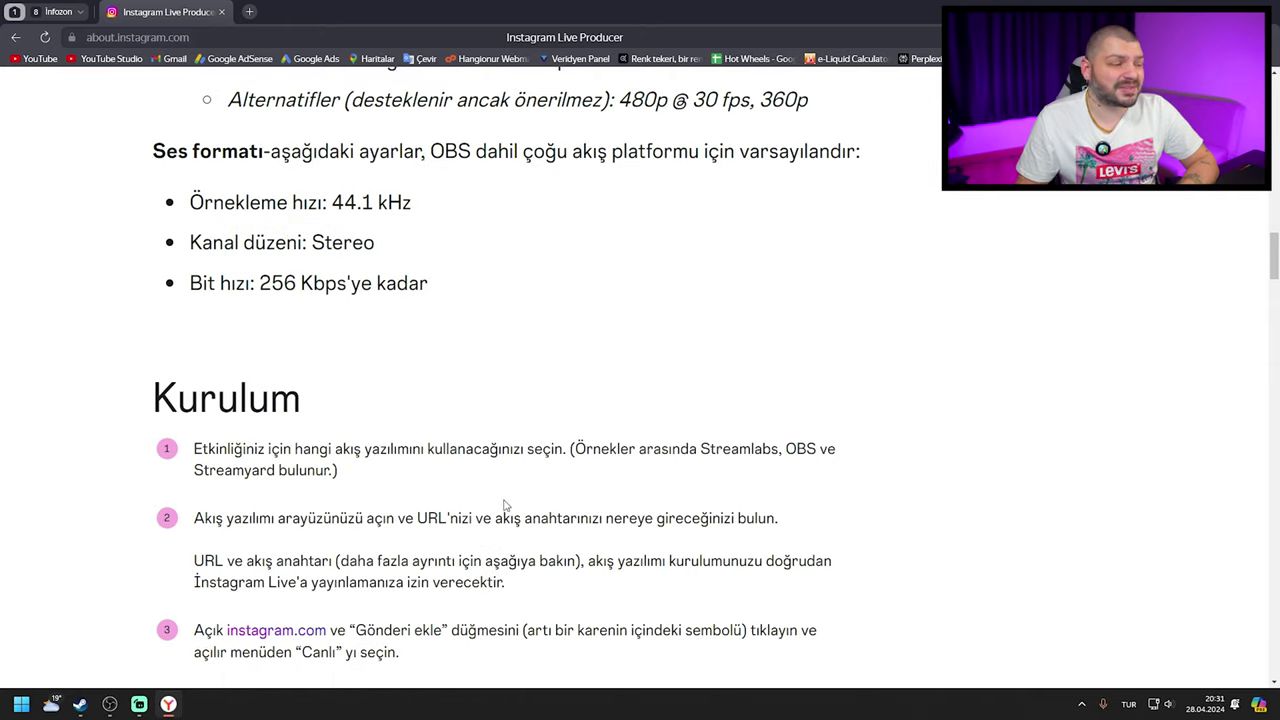
pyautogui.scroll(4, 784, 325)
# Switch to OBS and set both the base canvas and the output resolution to 720x1280 in the video settings
pyautogui.hotkey('alt', 'Tab')
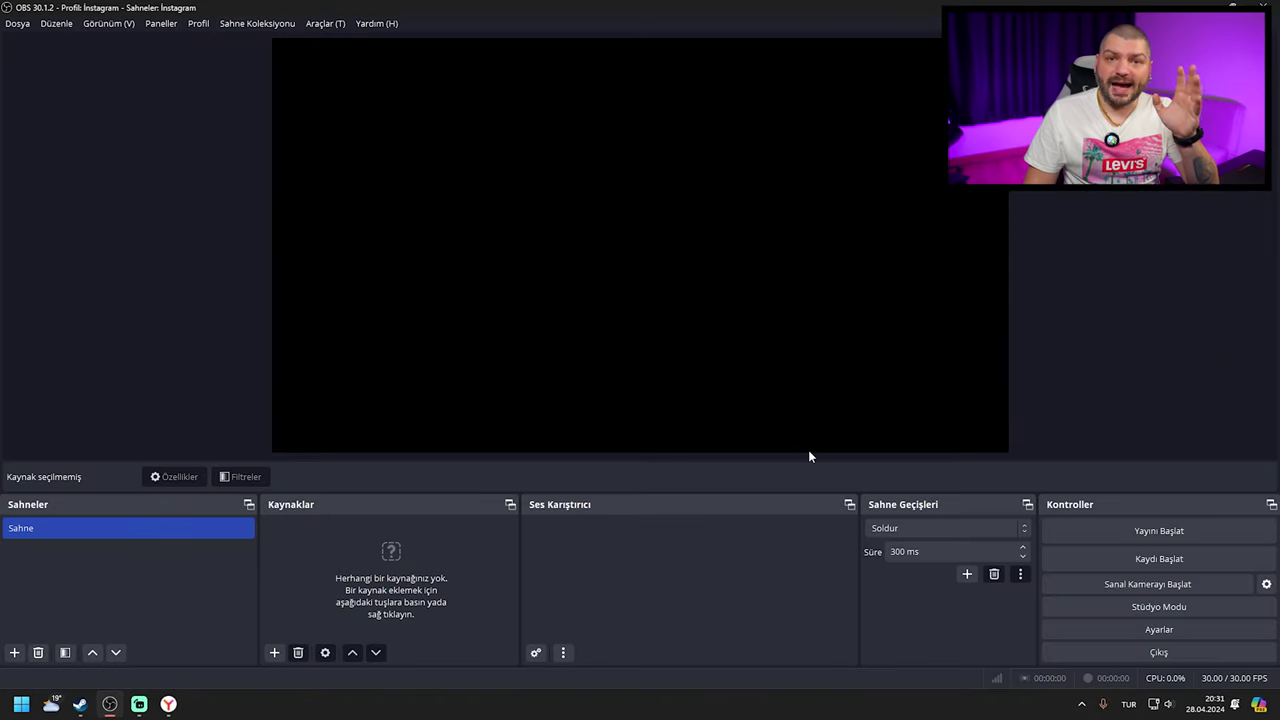
pyautogui.click(1092, 628)
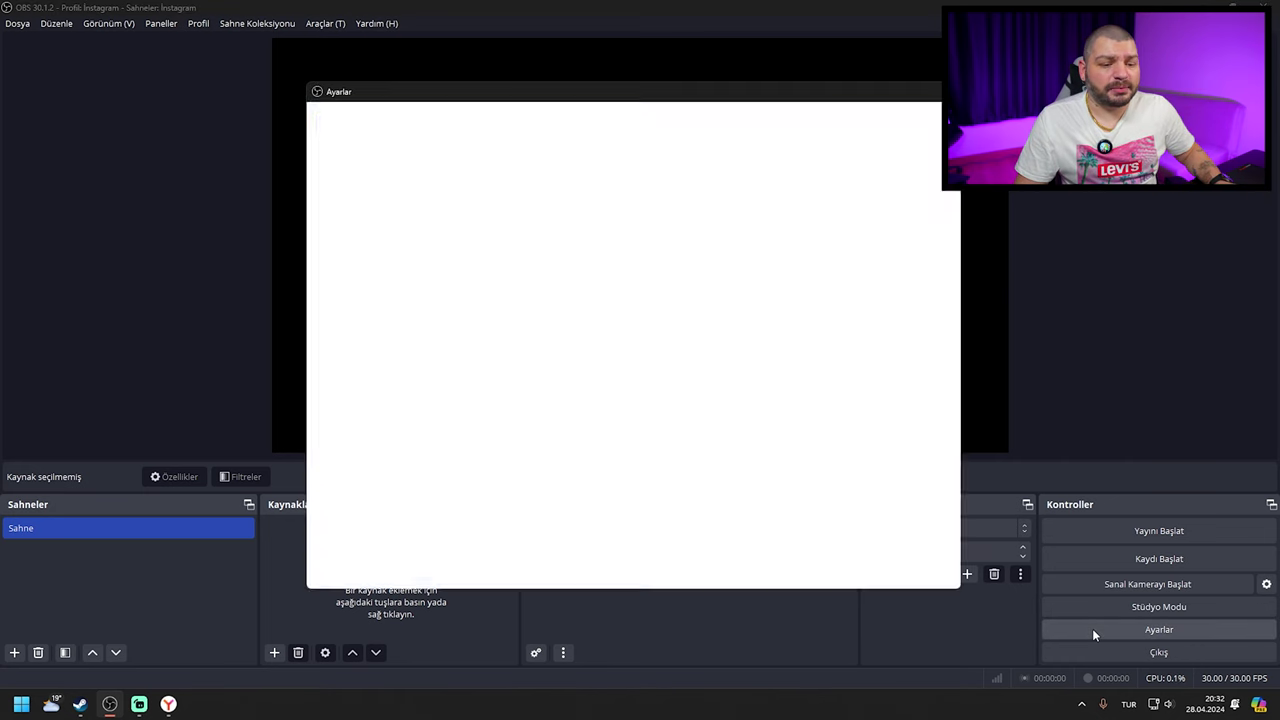
pyautogui.click(341, 220)
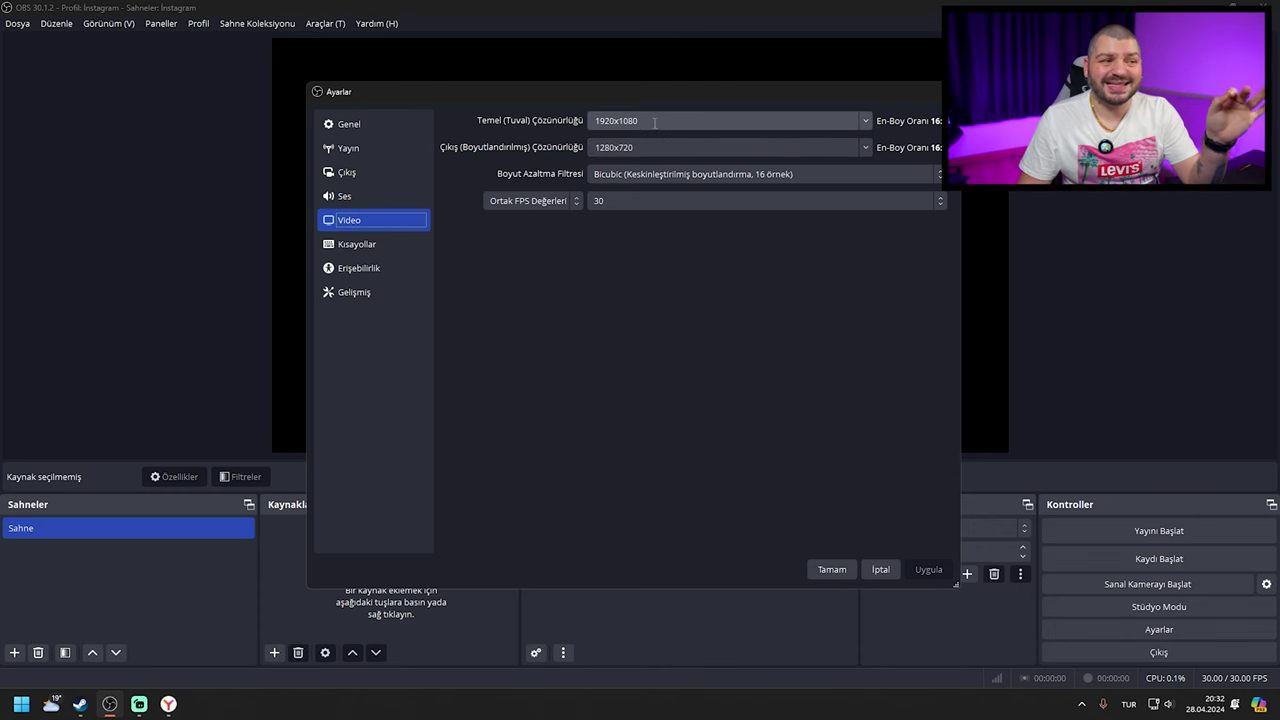
pyautogui.doubleClick(640, 150)
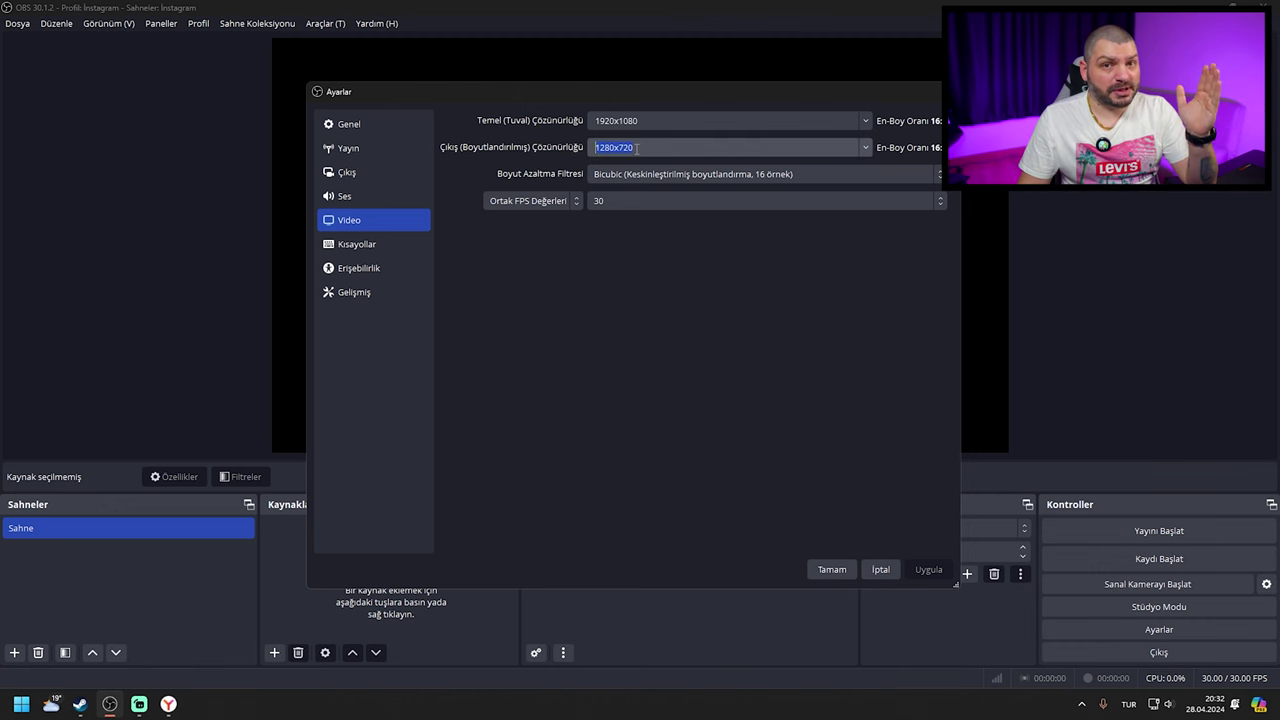
pyautogui.click(661, 121)
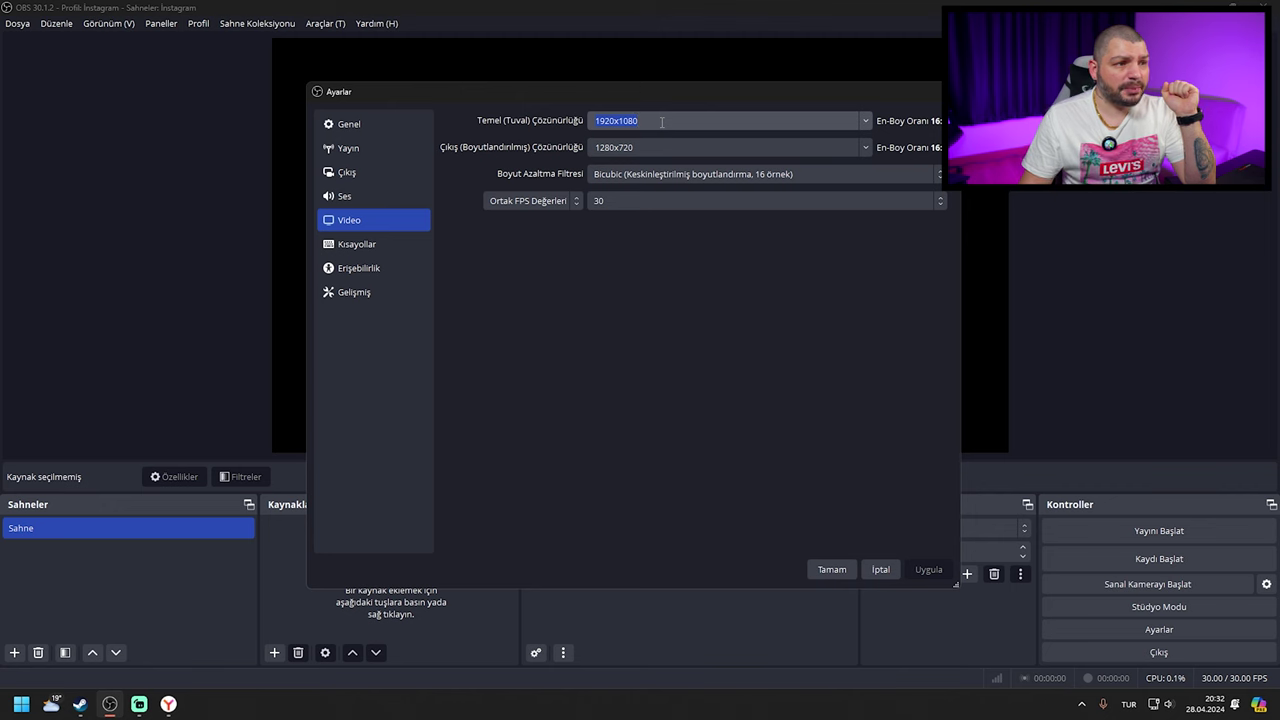
pyautogui.write('720x1280')
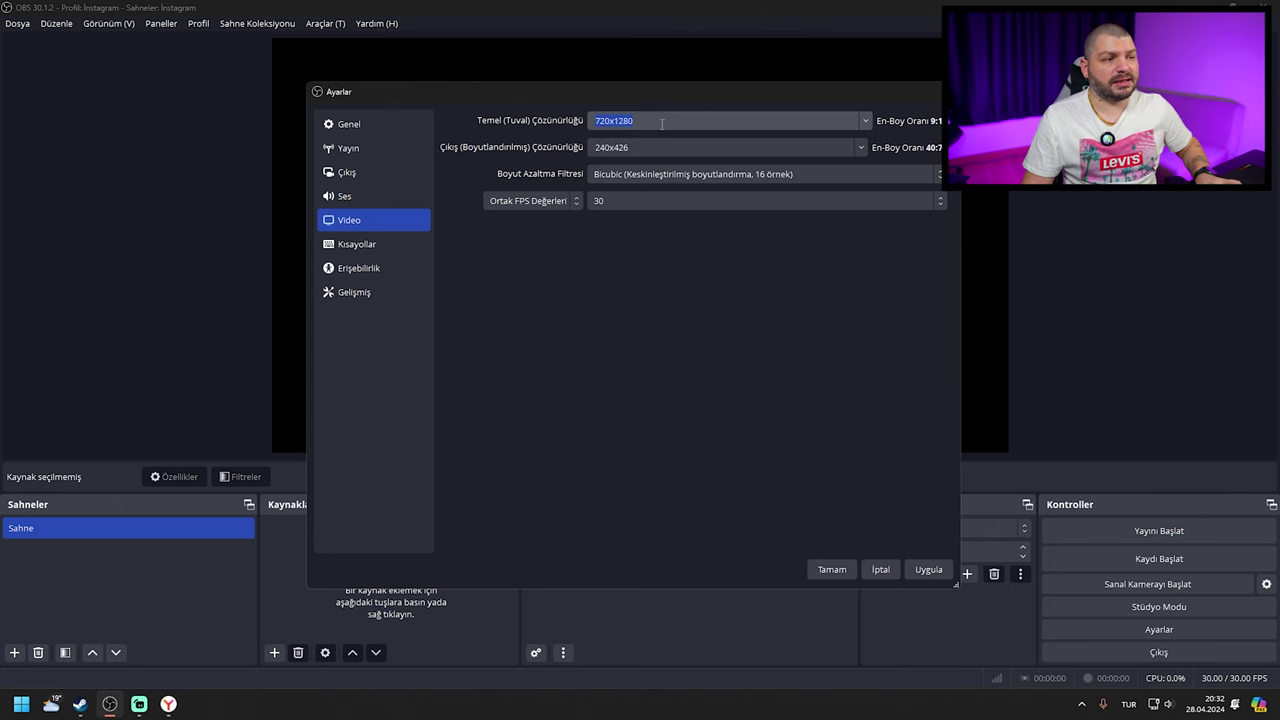
pyautogui.press('Tab')
pyautogui.write('720x1280')
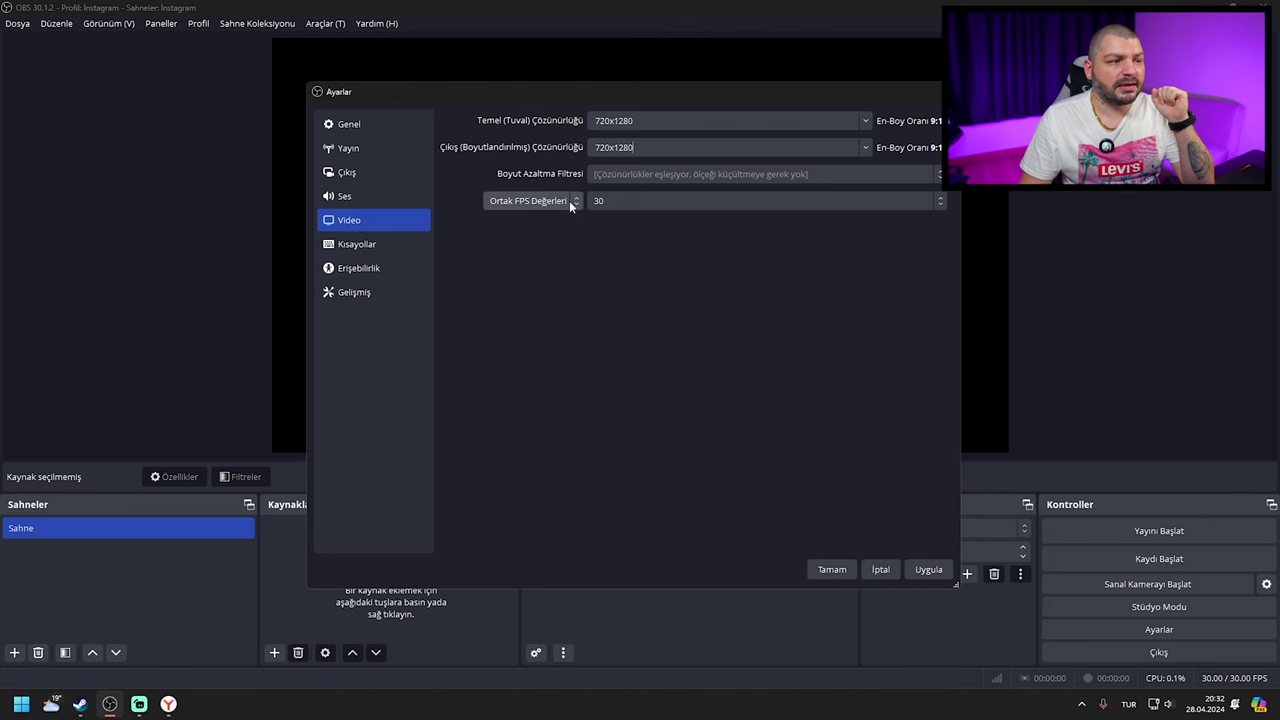
# Set the common FPS value to 60 and save the video settings
pyautogui.click(728, 205)
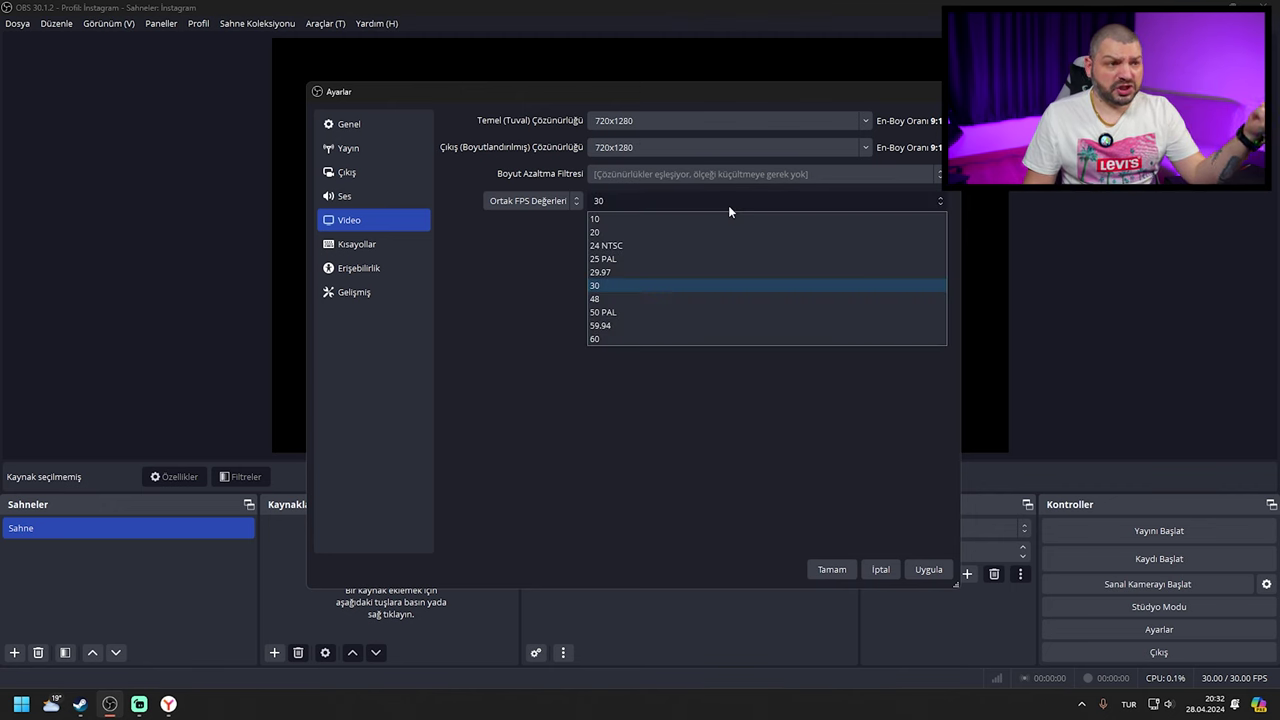
pyautogui.click(662, 338)
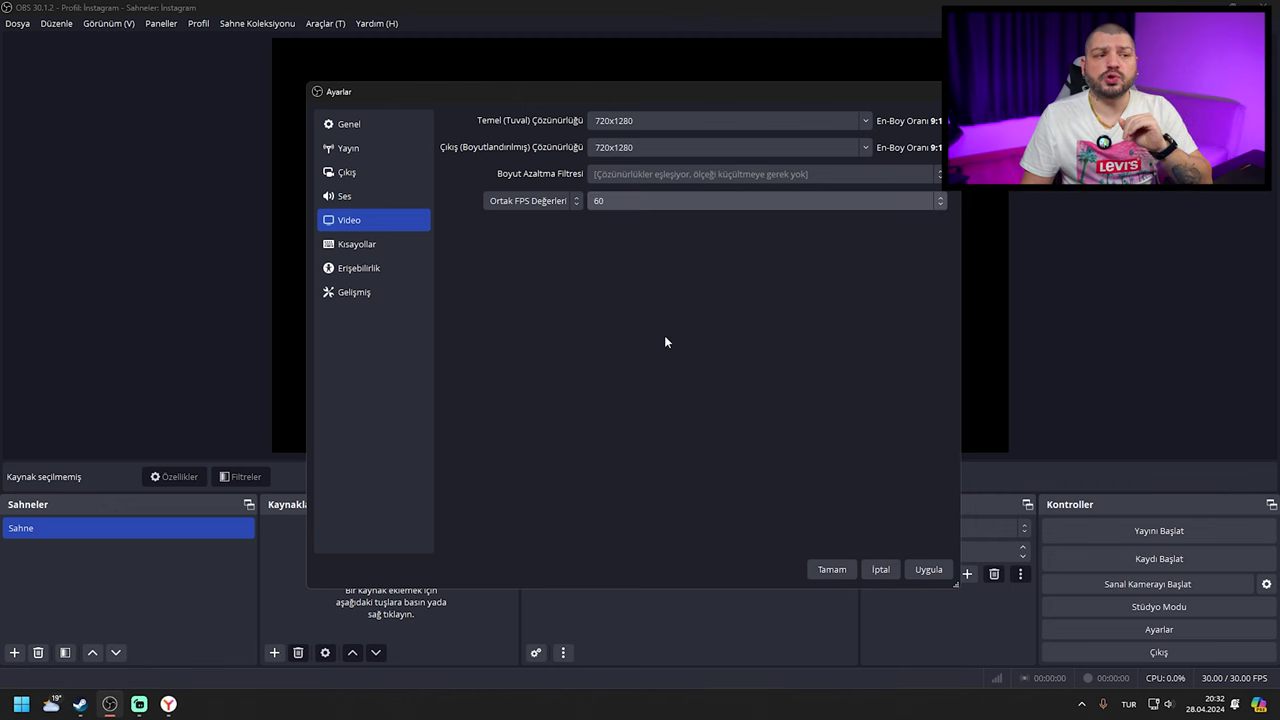
pyautogui.click(825, 569)
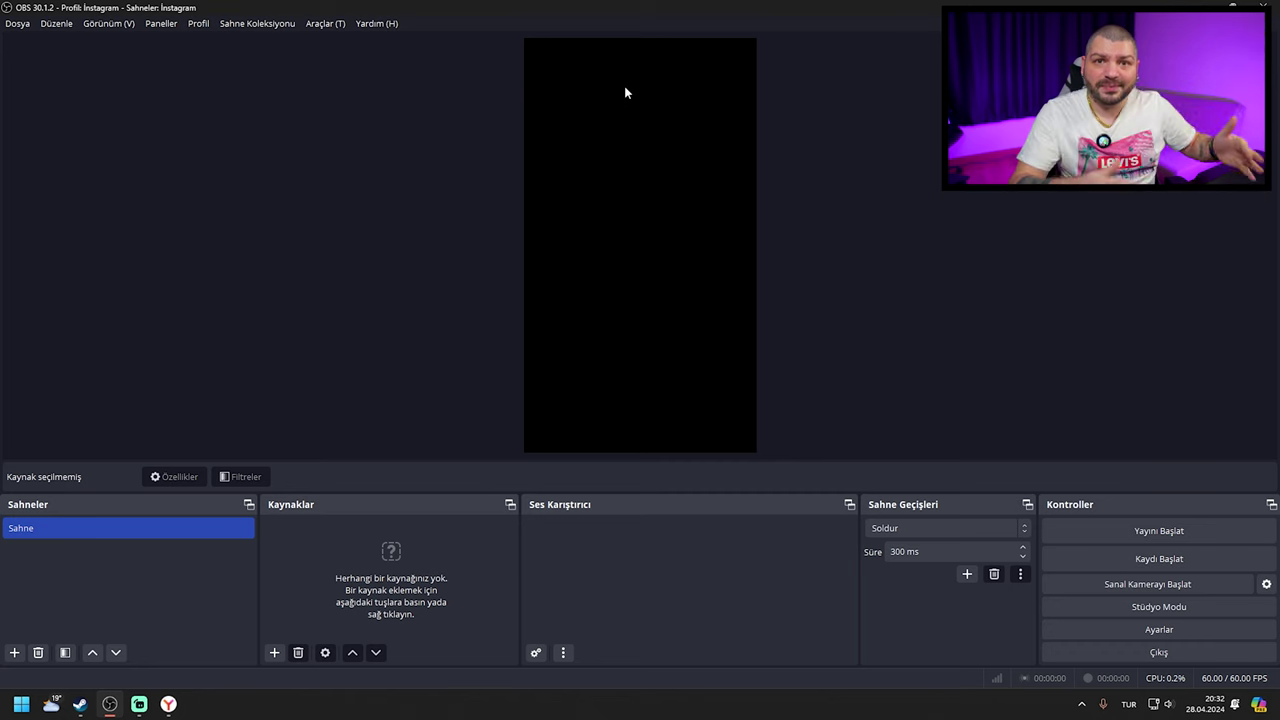
# Switch the output mode to Gelişmiş (Advanced) and choose NVIDIA NVENC H.264 as the streaming video encoder
pyautogui.click(1089, 632)
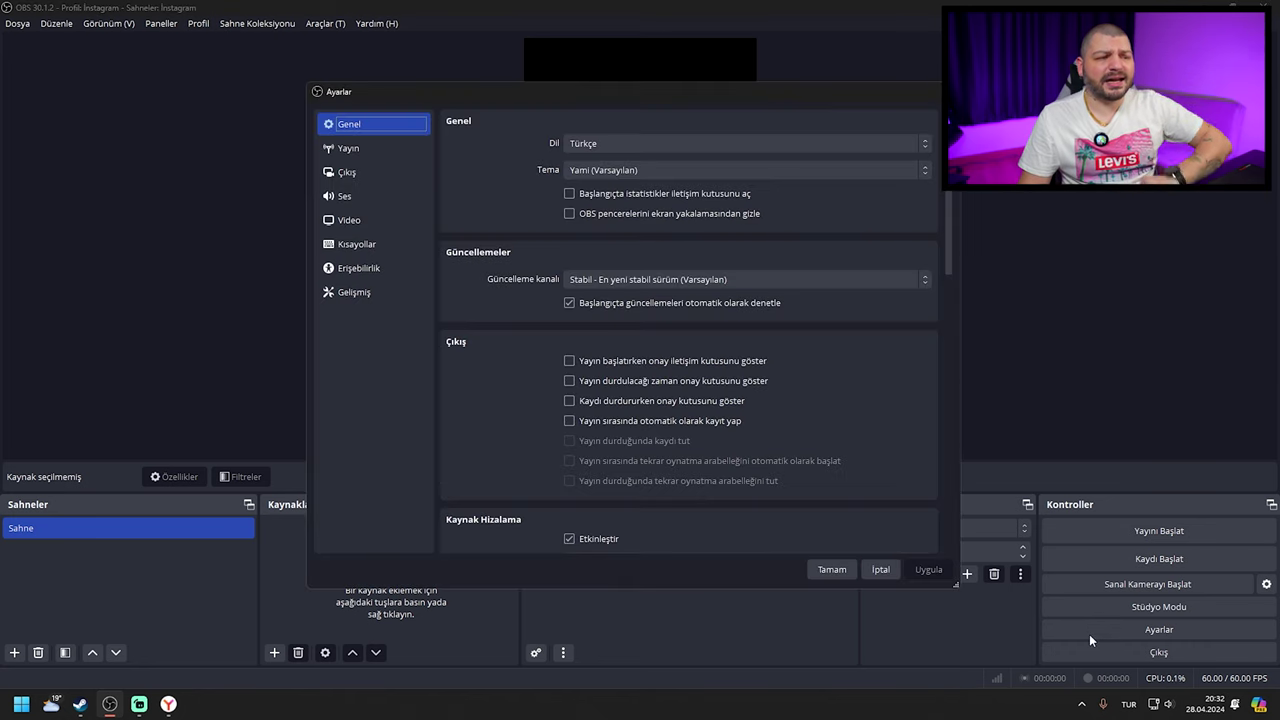
pyautogui.click(381, 174)
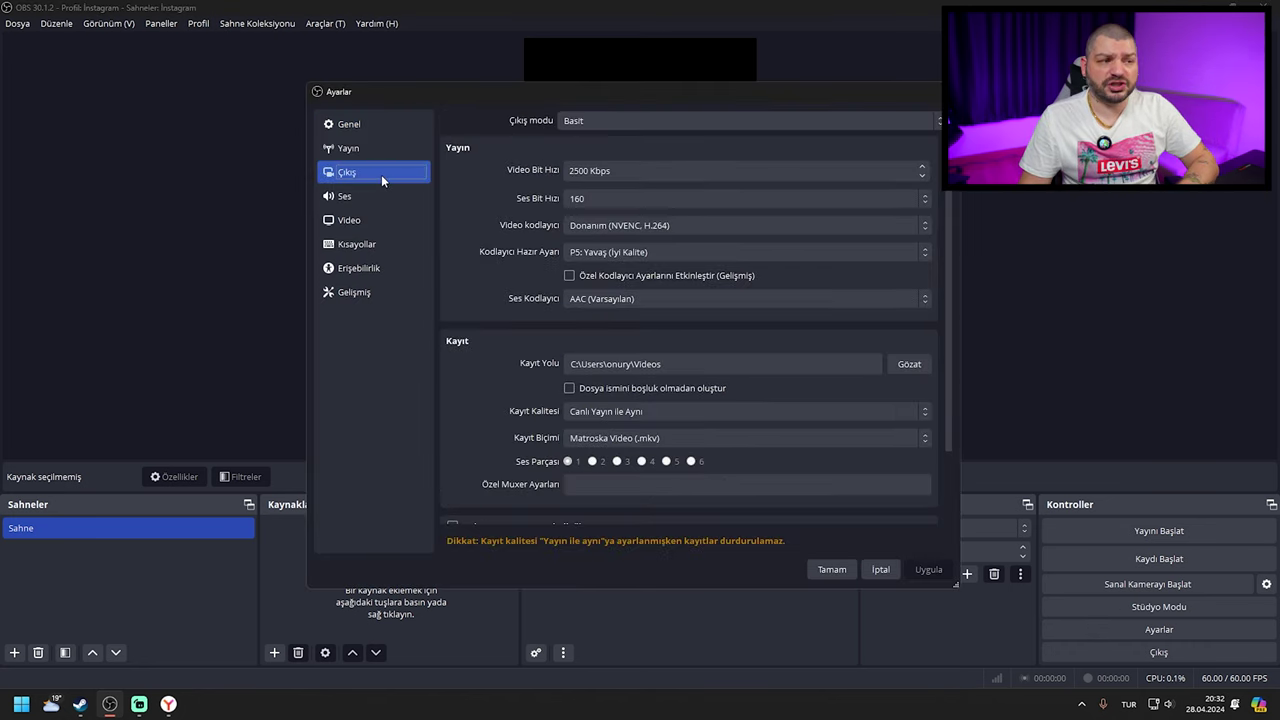
pyautogui.click(598, 118)
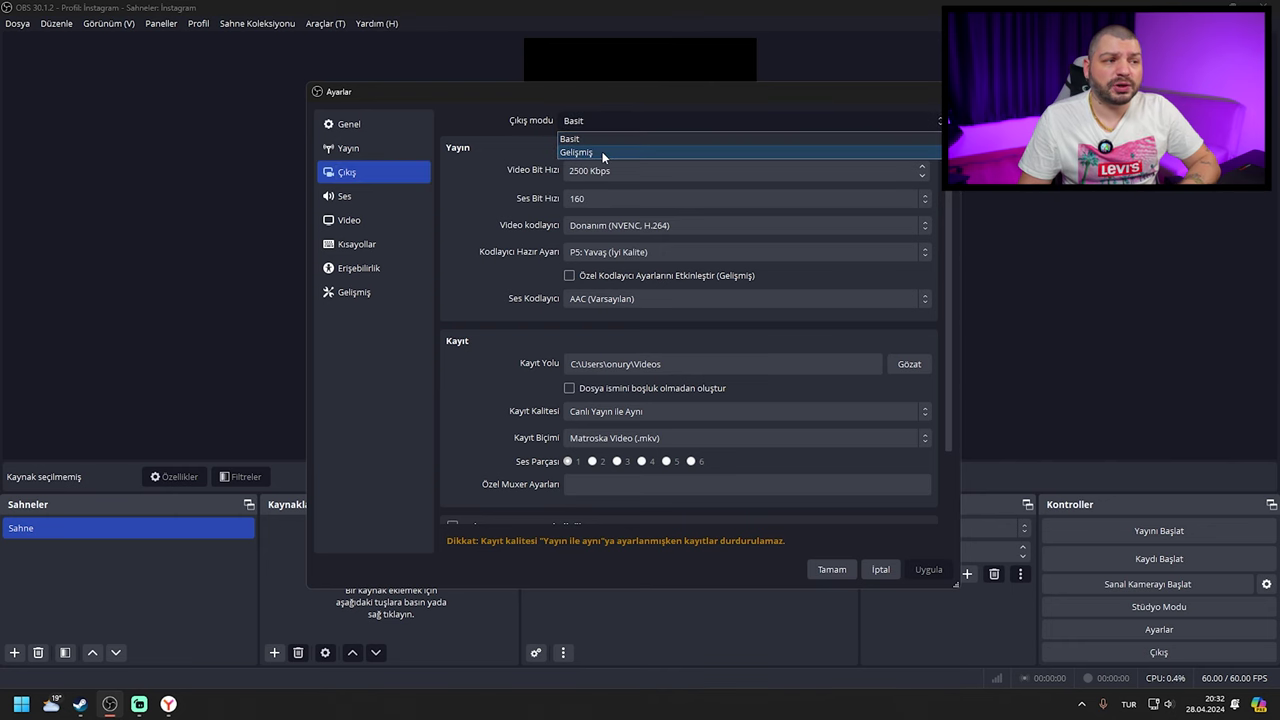
pyautogui.click(602, 151)
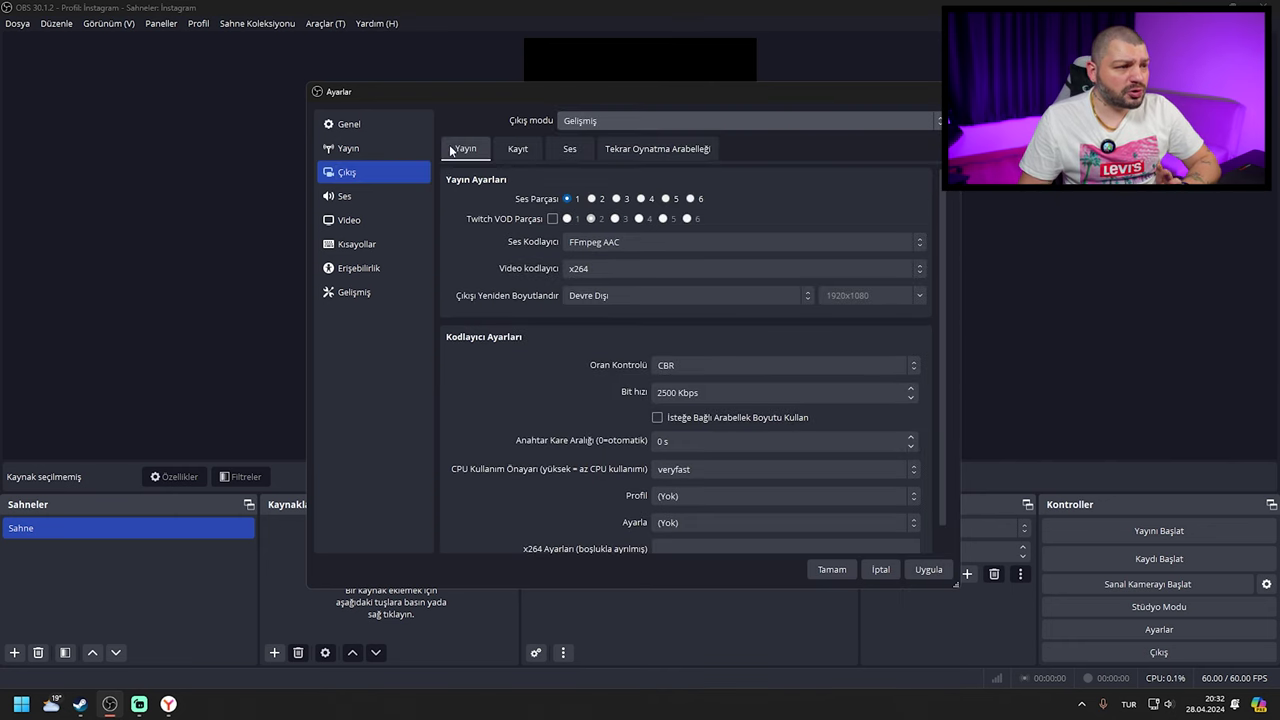
pyautogui.click(575, 269)
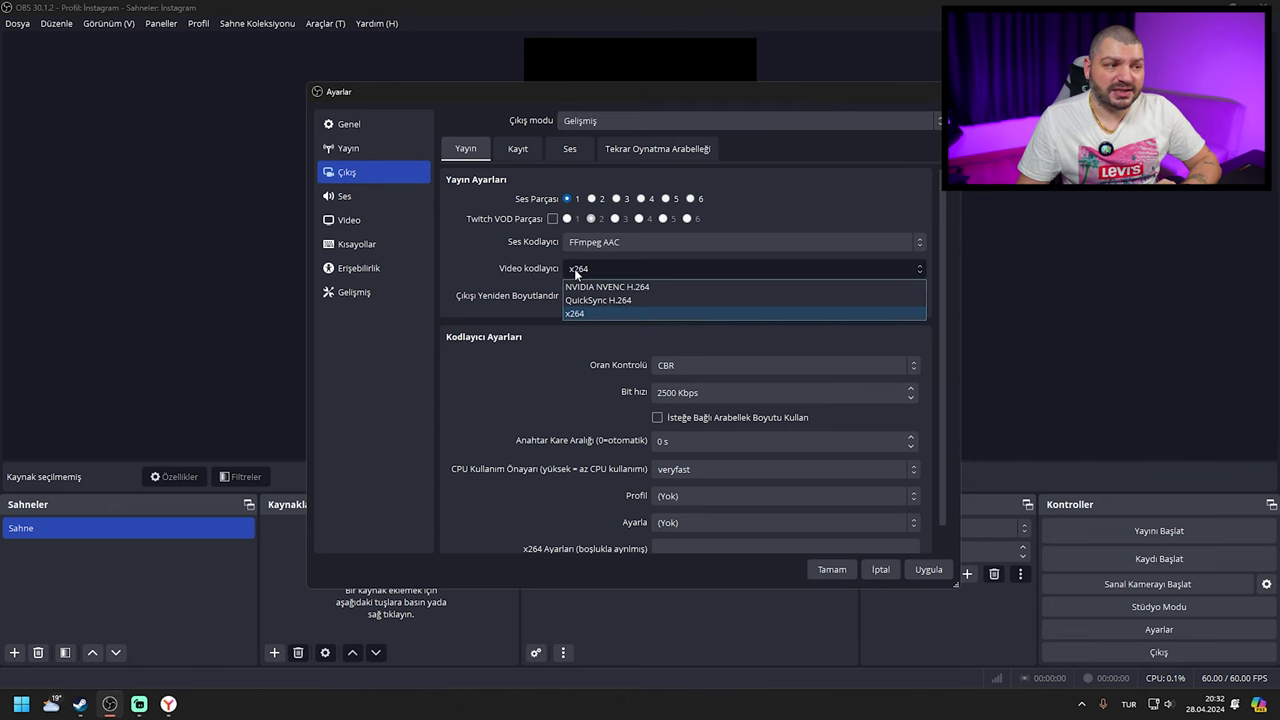
pyautogui.click(624, 290)
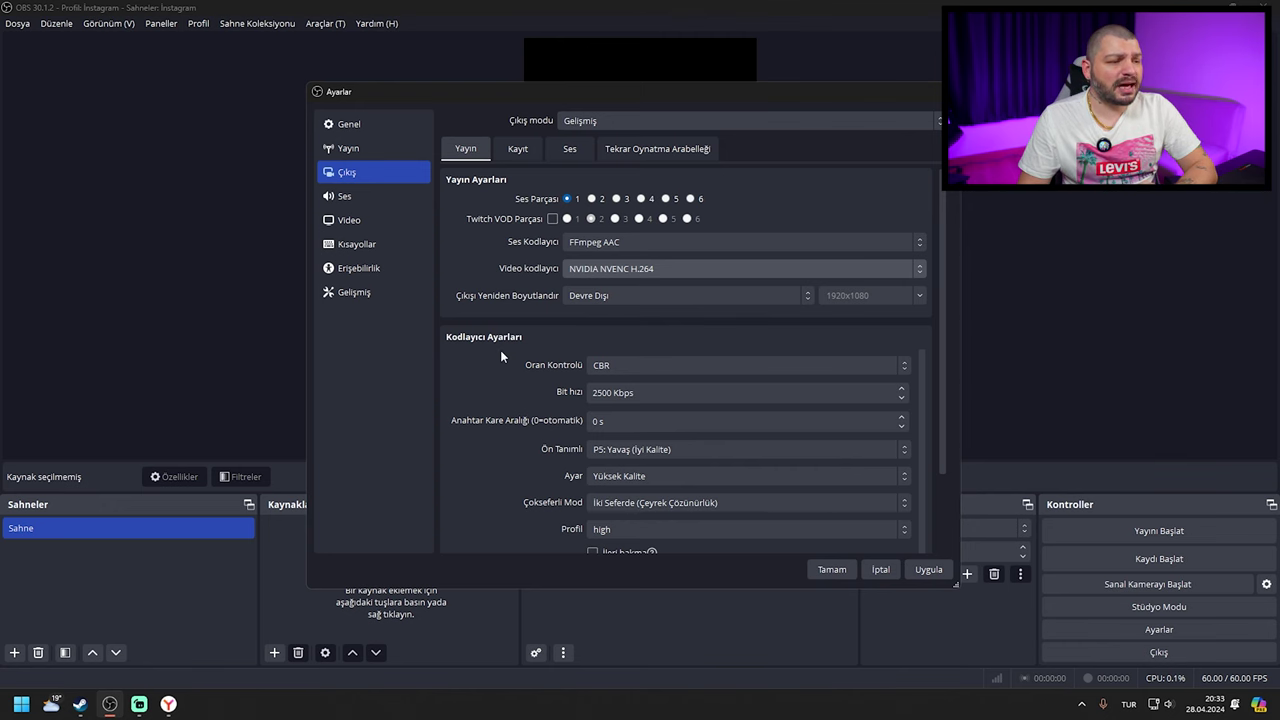
# Set the stream encoder's bitrate to 4500 Kbps and its keyframe interval to 2 s
pyautogui.scroll(-1, 500, 349)
pyautogui.doubleClick(600, 345)
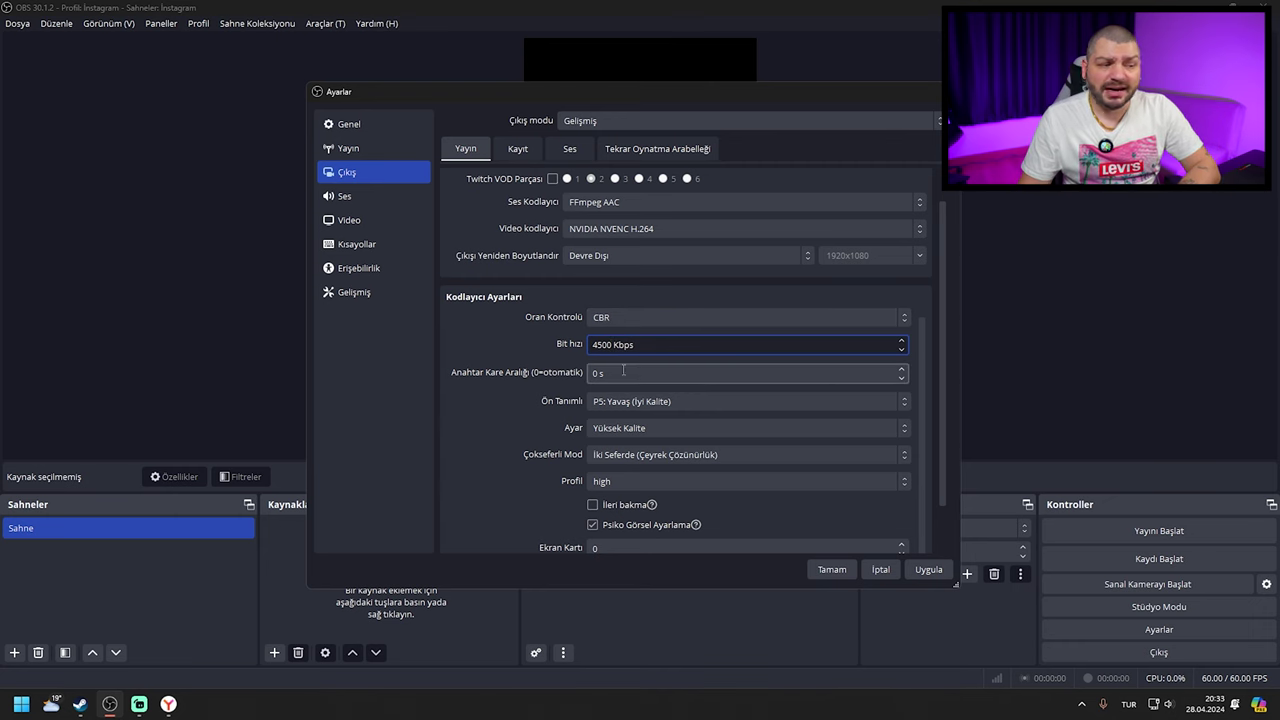
pyautogui.scroll(-1, 623, 370)
pyautogui.click(901, 312)
pyautogui.click(901, 312)
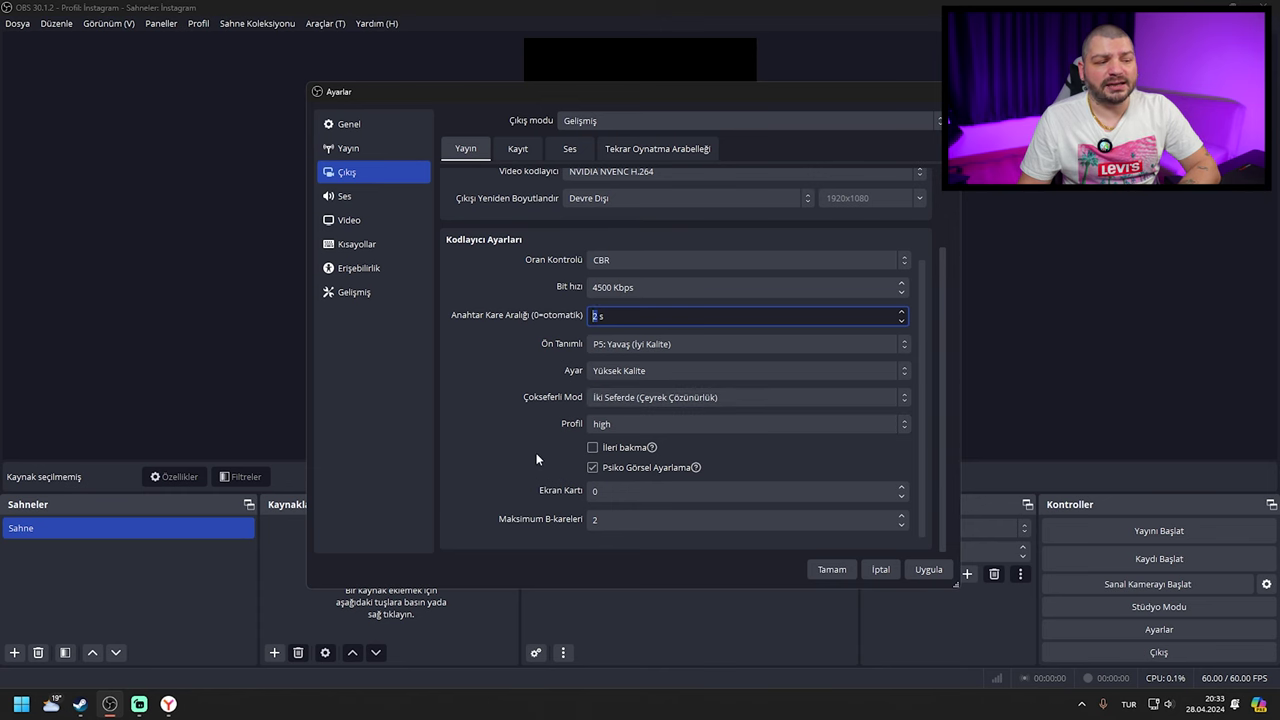
# Enable look-ahead (İleri bakma) for the stream encoder and set the maximum B-frames to 4
pyautogui.click(592, 447)
pyautogui.click(624, 520)
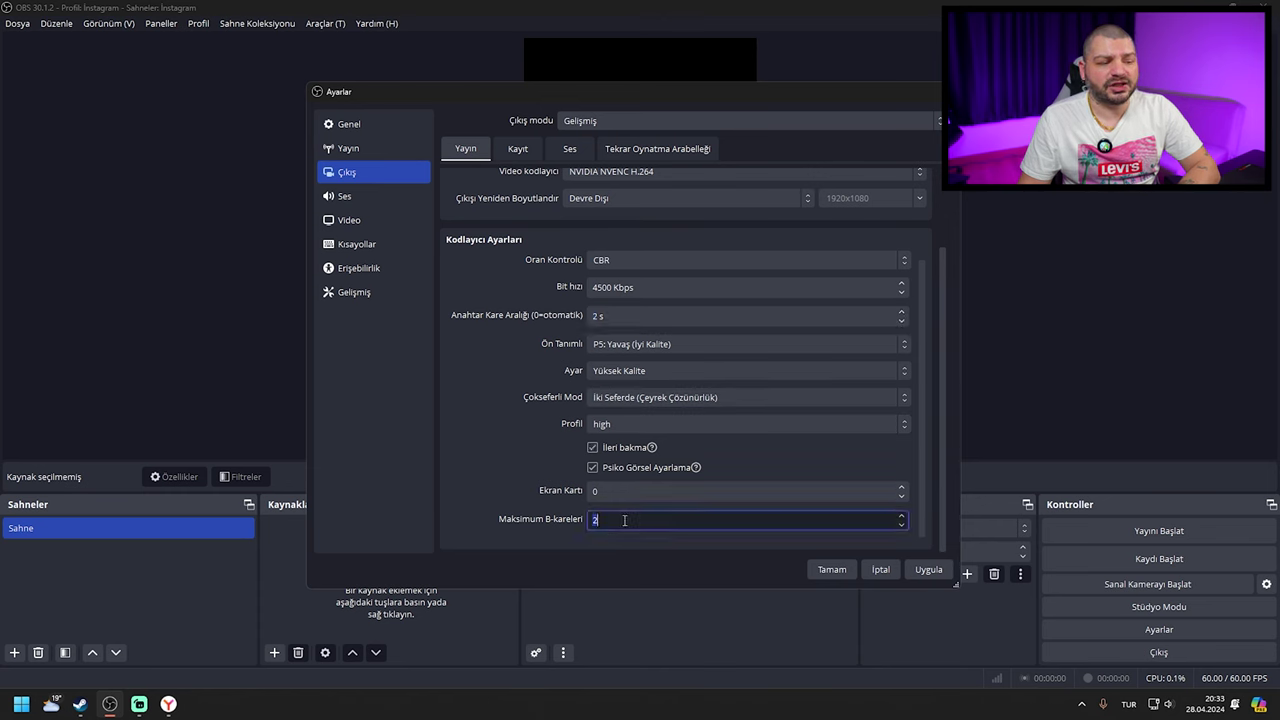
pyautogui.scroll(2, 624, 520)
pyautogui.click(512, 464)
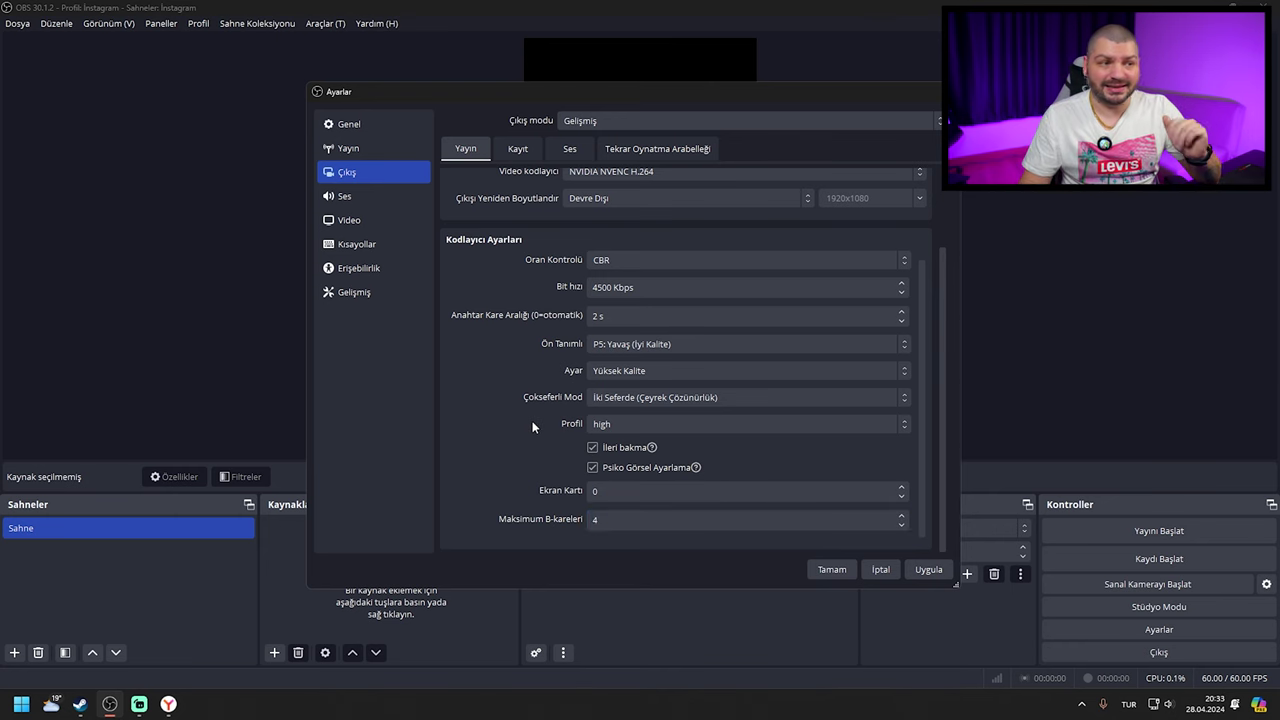
# Switch the streaming video encoder to x264 and set its bitrate to 4500 Kbps
pyautogui.scroll(3, 605, 230)
pyautogui.click(595, 268)
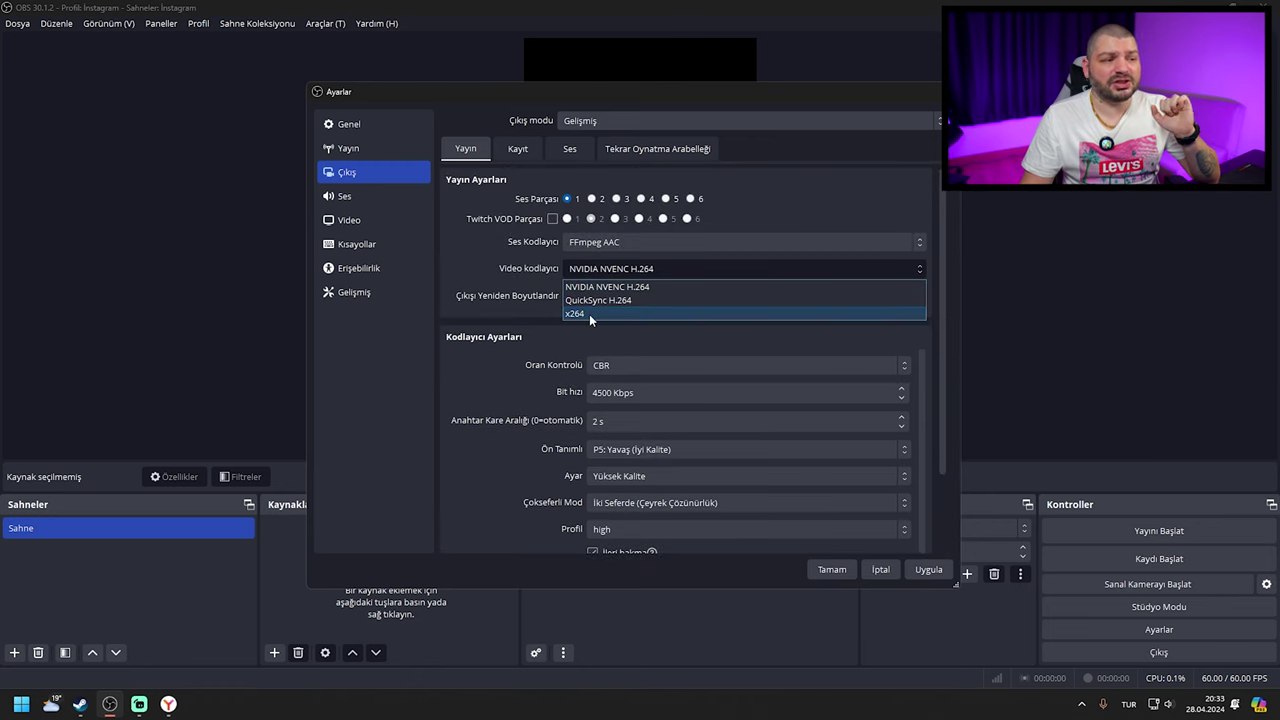
pyautogui.click(588, 313)
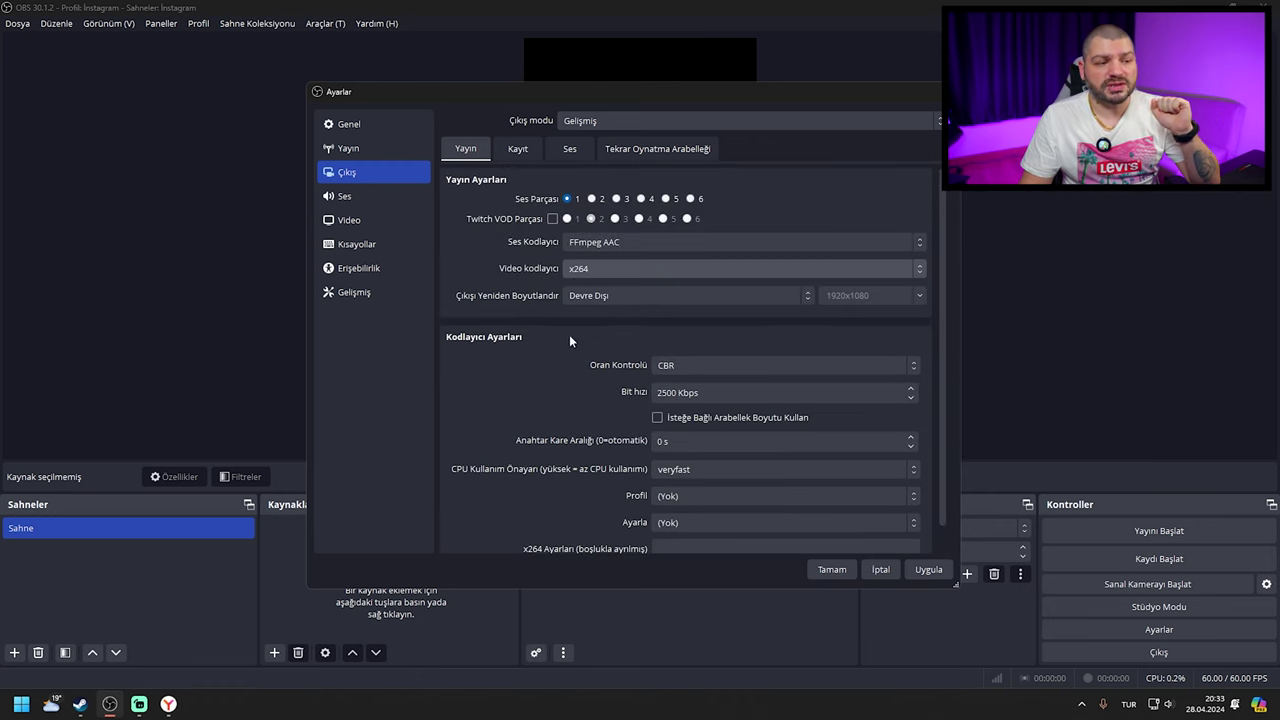
pyautogui.scroll(-1, 569, 334)
pyautogui.doubleClick(666, 364)
pyautogui.write('4500')
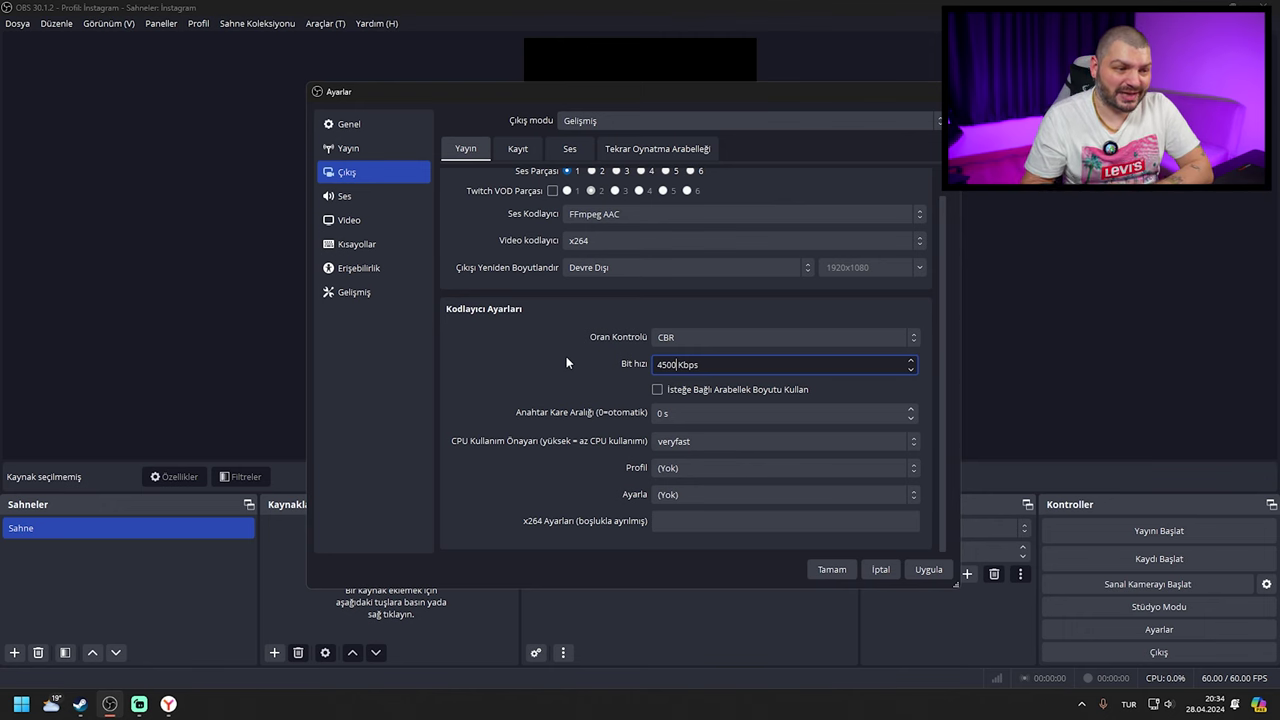
pyautogui.press('Tab')
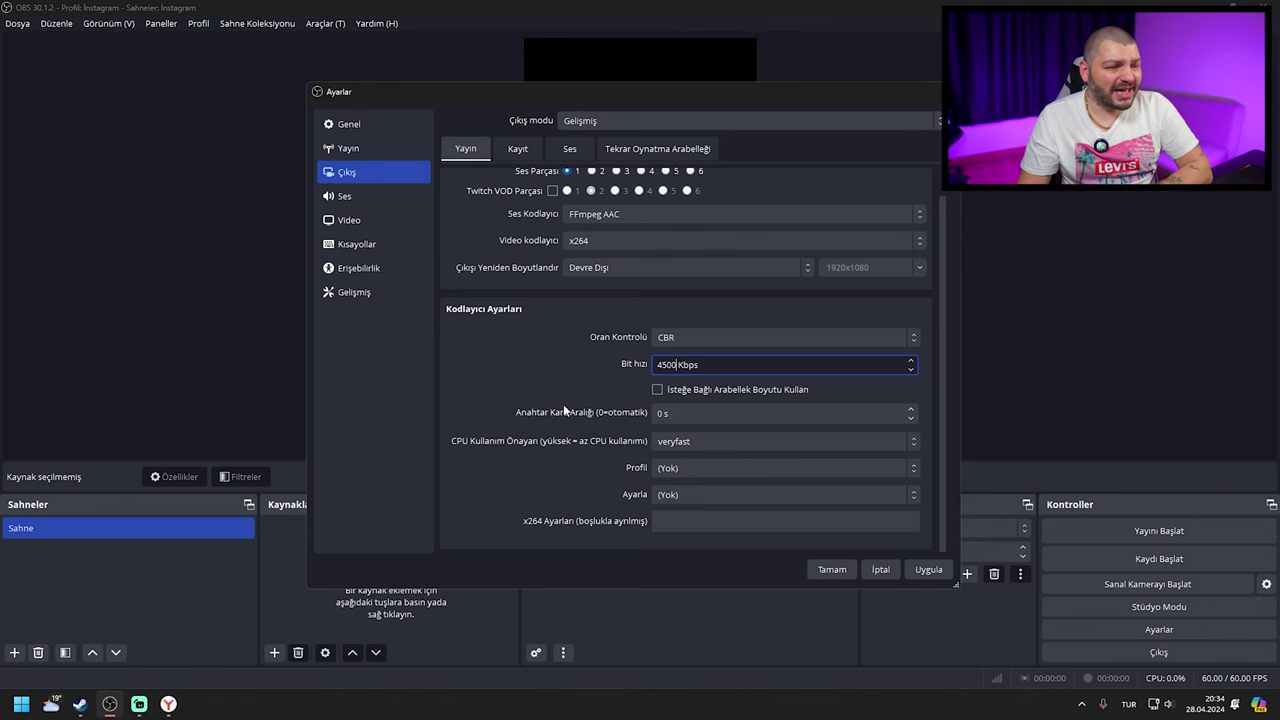
# Set the x264 encoder's keyframe interval to 2 s and its profile to main, and save the settings
pyautogui.click(910, 409)
pyautogui.click(910, 409)
pyautogui.click(663, 468)
pyautogui.click(674, 512)
pyautogui.click(681, 496)
pyautogui.click(620, 503)
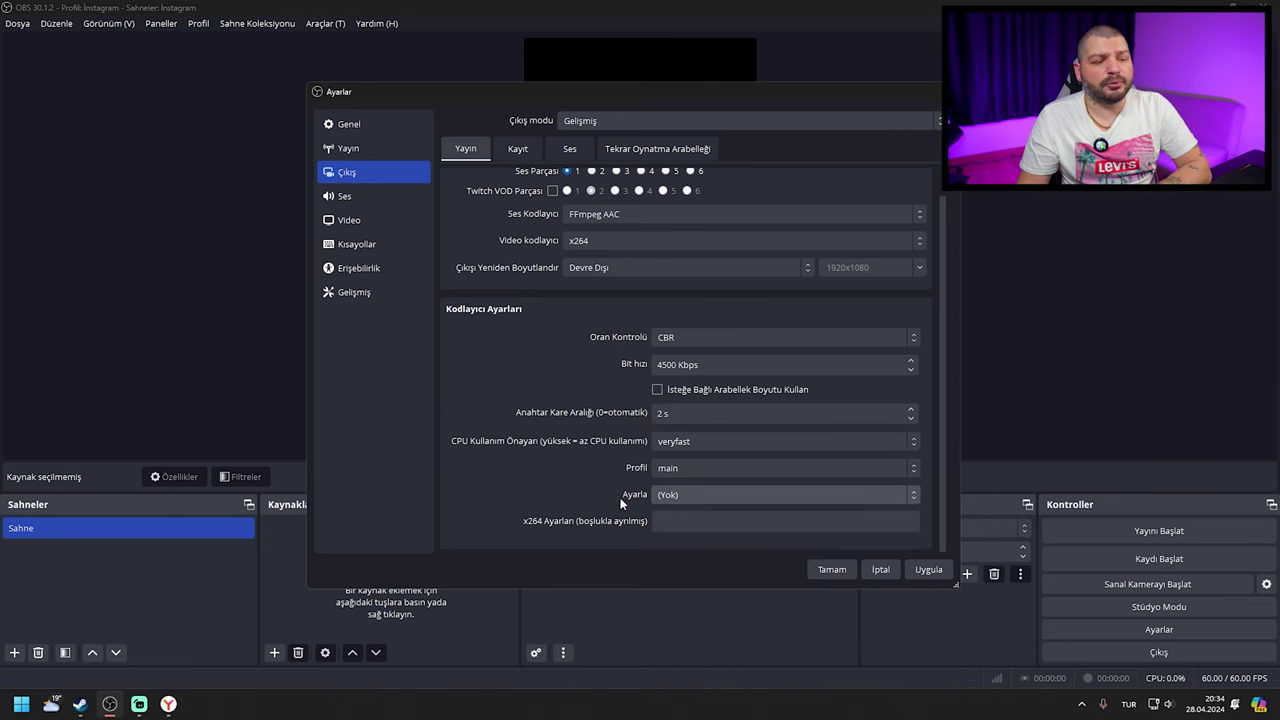
pyautogui.click(914, 571)
pyautogui.click(840, 572)
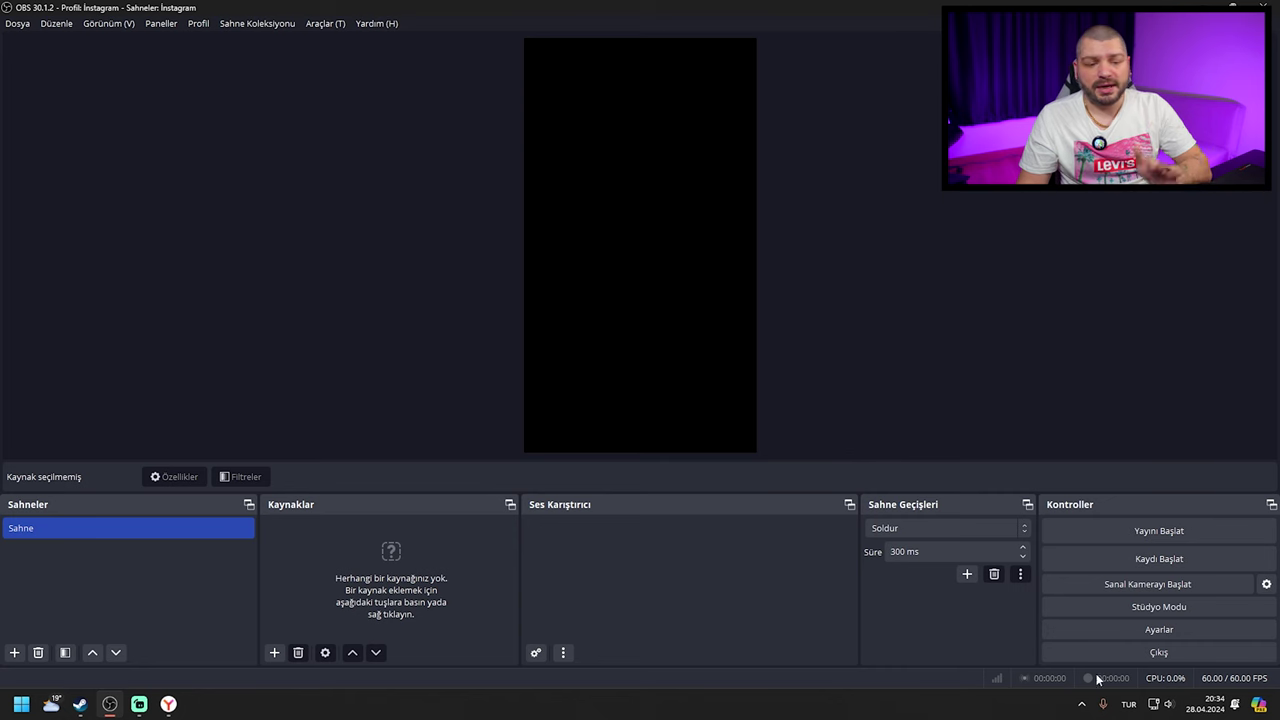
# Reopen the output settings and choose NVIDIA NVENC H.264 as the streaming video encoder again
pyautogui.click(1120, 634)
pyautogui.click(365, 172)
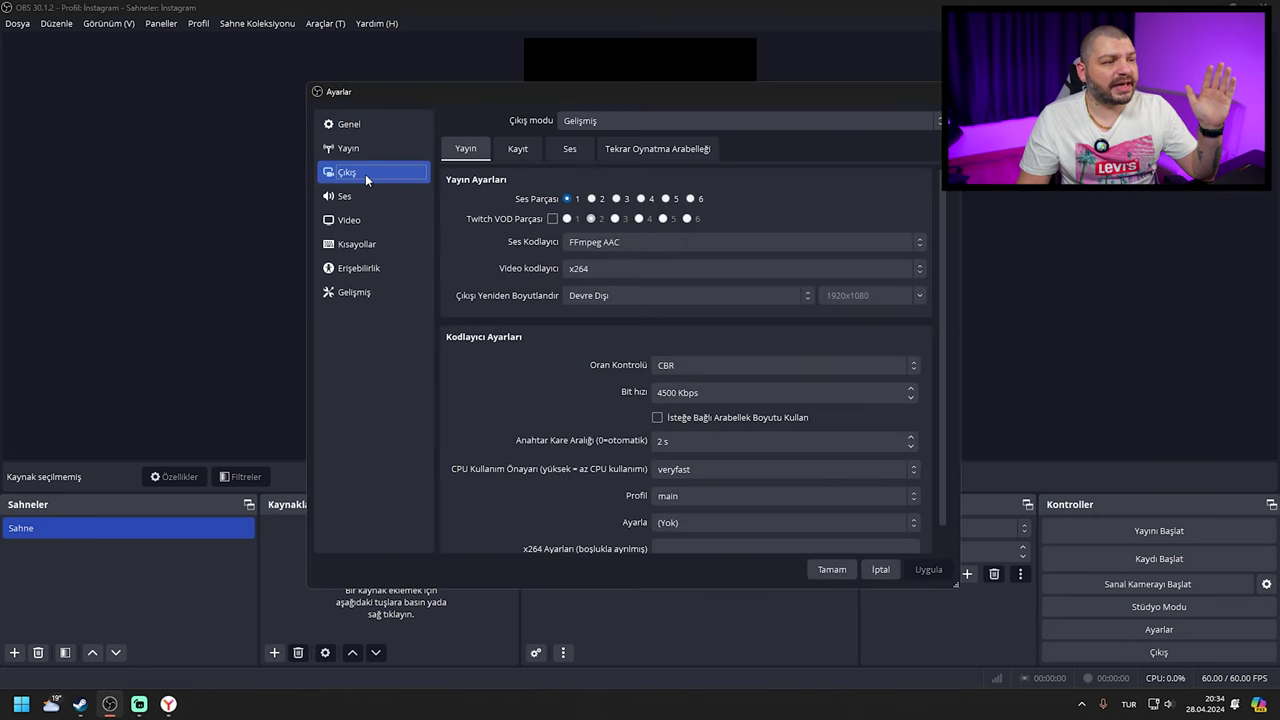
pyautogui.click(604, 268)
pyautogui.click(610, 290)
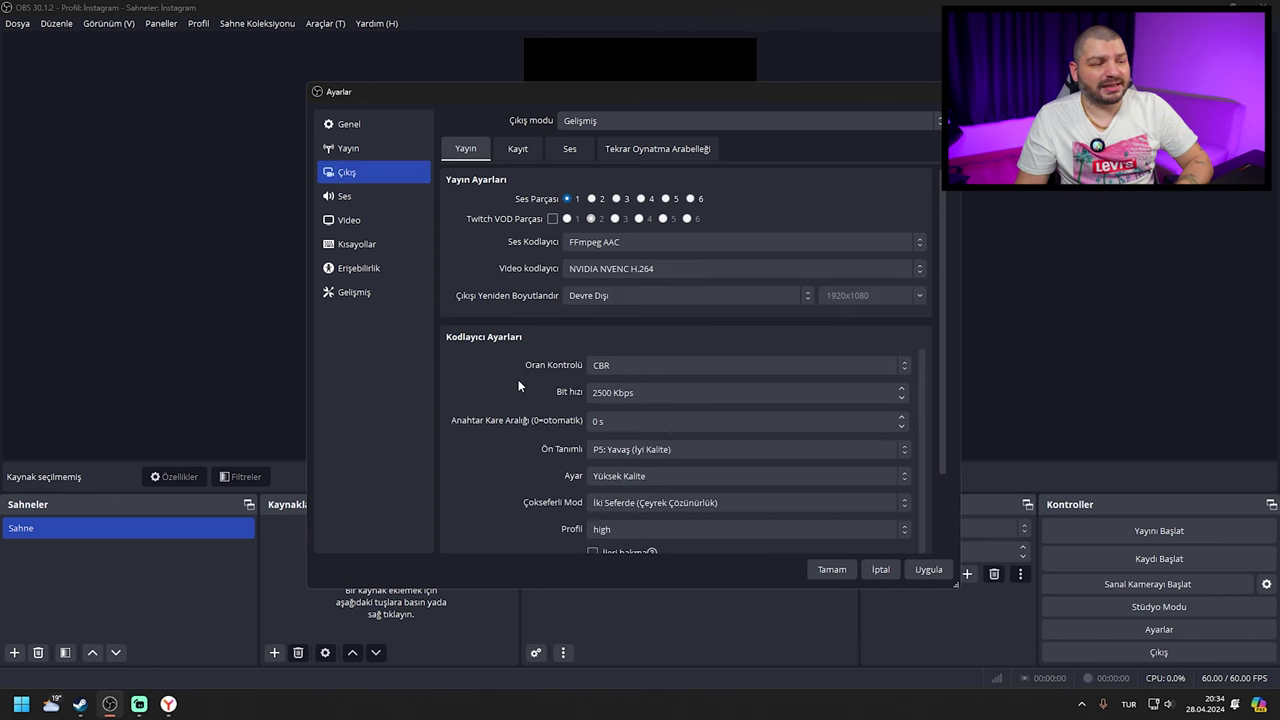
# Set the NVENC encoder's bitrate to 4500 Kbps and its keyframe interval to 2 s
pyautogui.doubleClick(605, 392)
pyautogui.write('4')
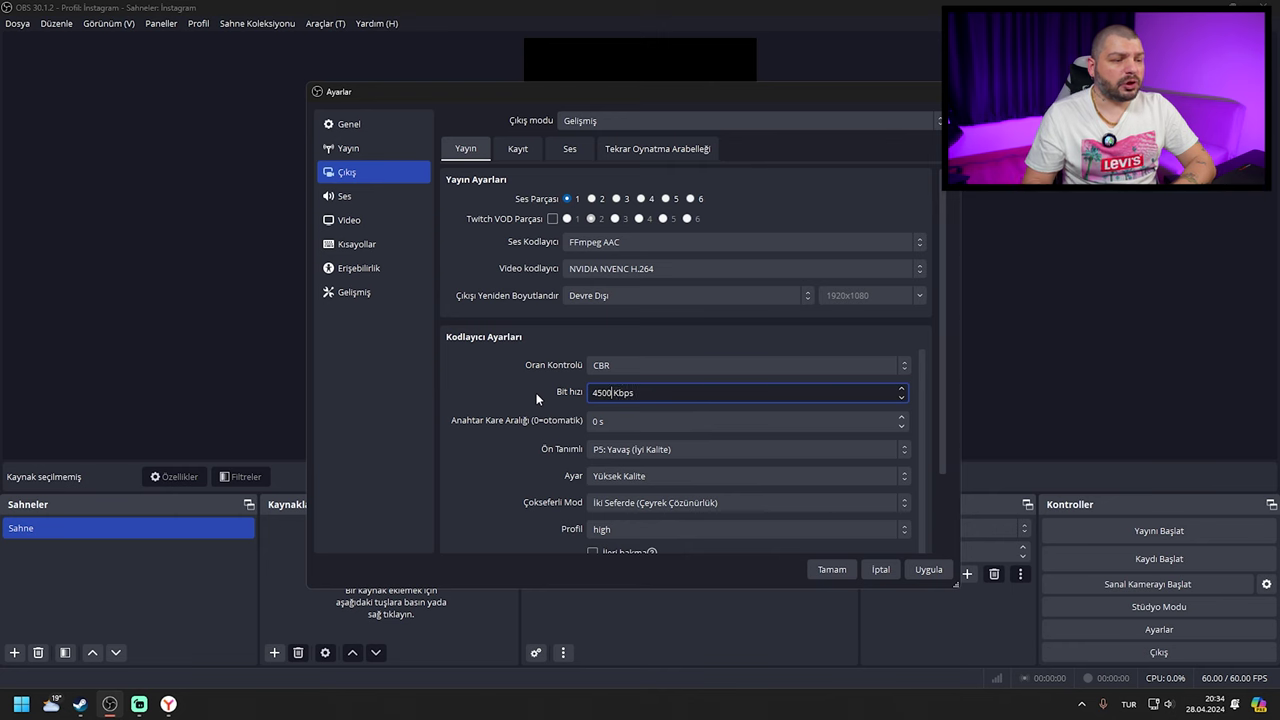
pyautogui.write('500')
pyautogui.click(901, 409)
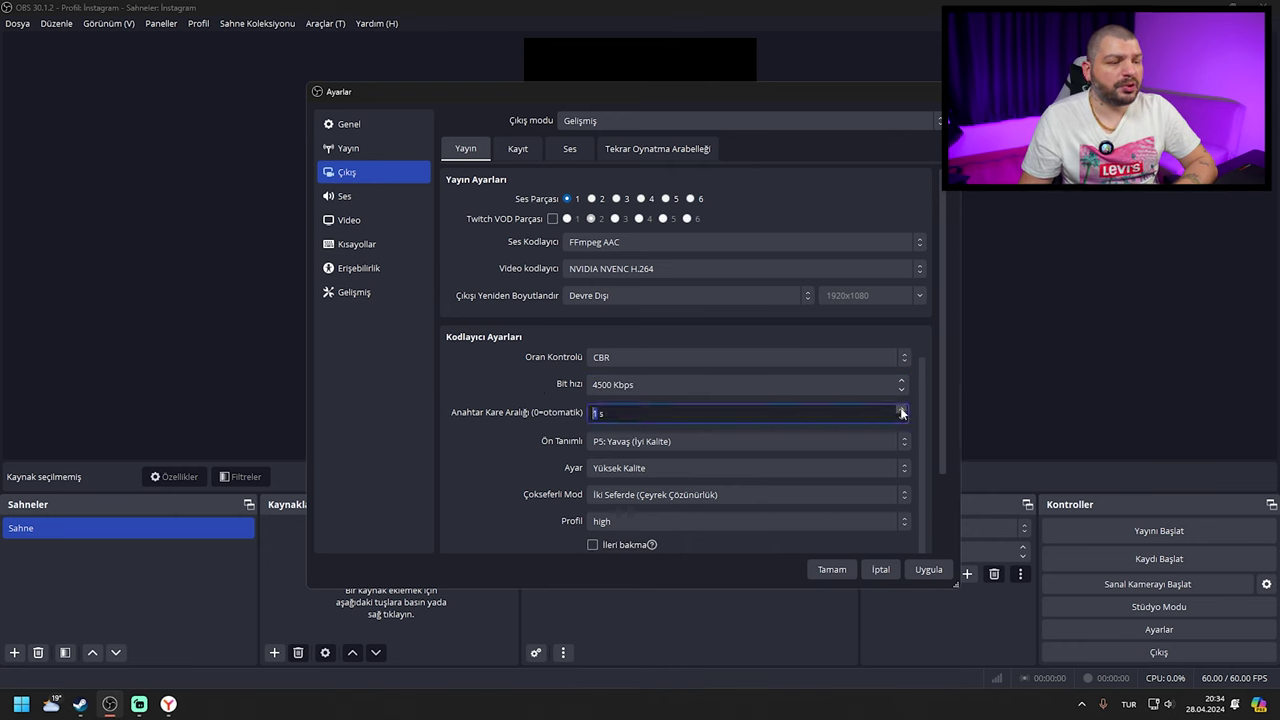
# Enable look-ahead (İleri bakma) with a maximum of 4 B-frames for the NVENC encoder, and save the settings
pyautogui.scroll(-2, 530, 435)
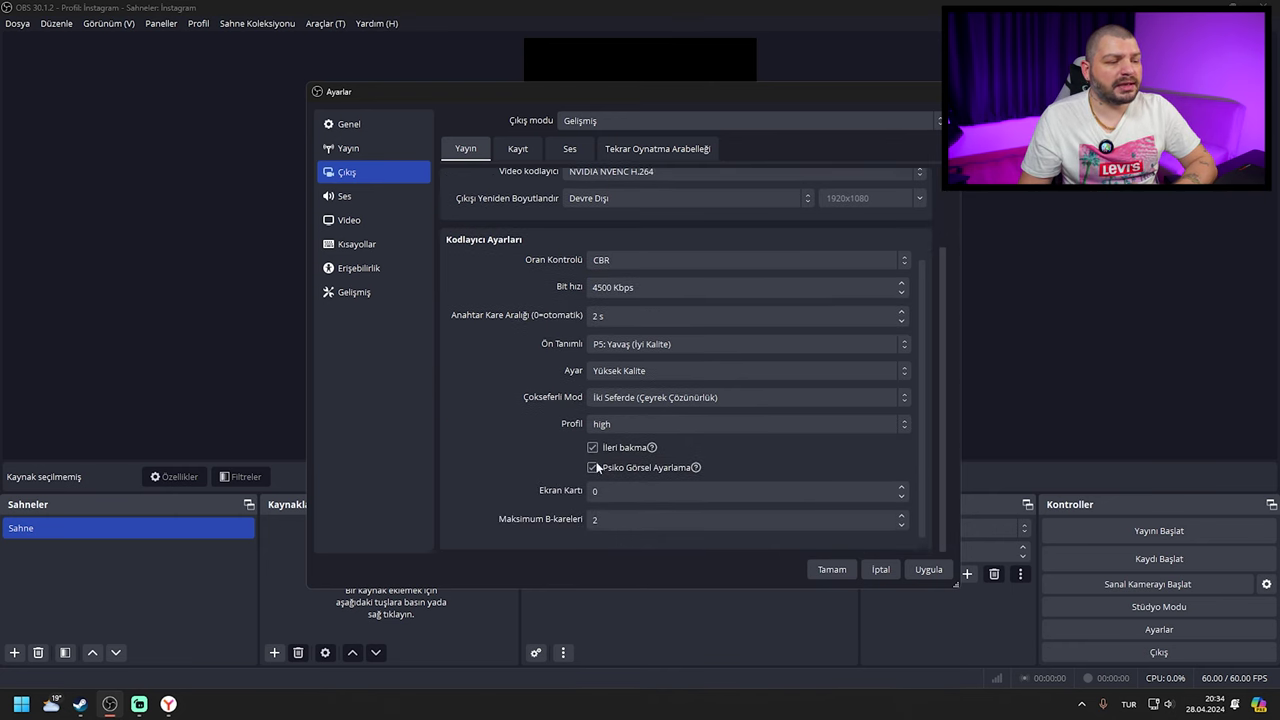
pyautogui.click(622, 524)
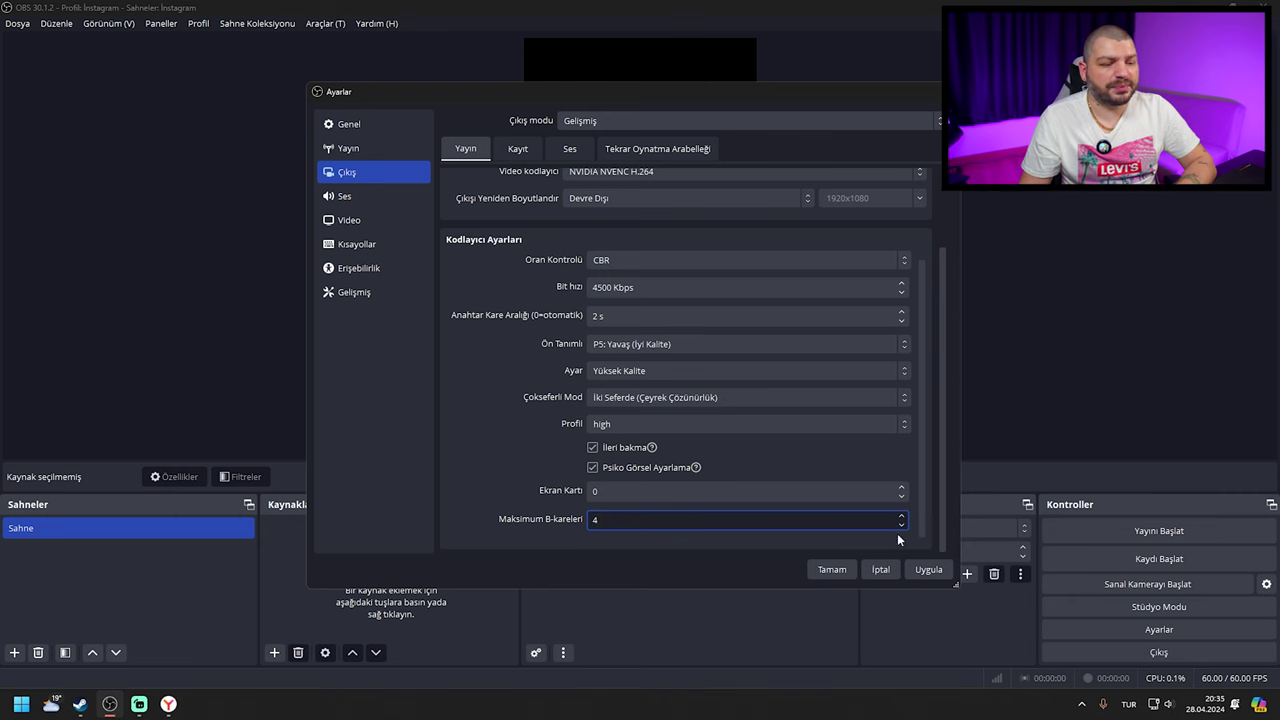
pyautogui.click(928, 569)
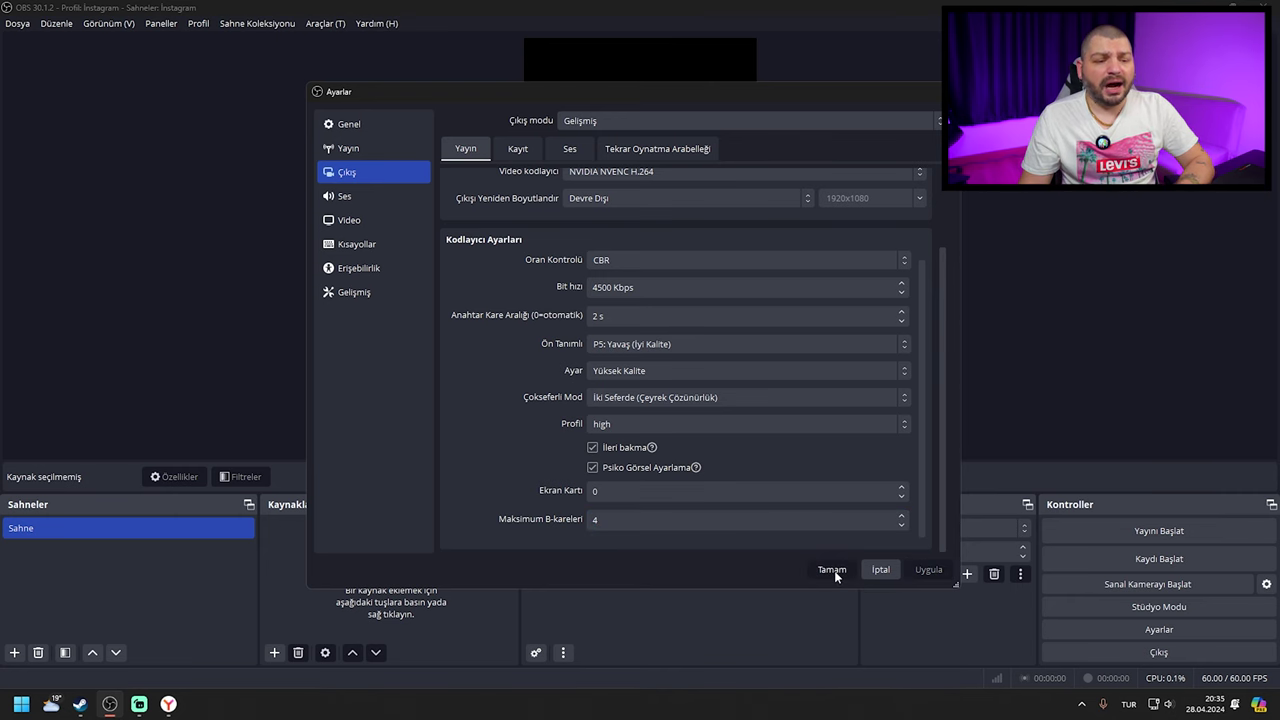
pyautogui.click(832, 569)
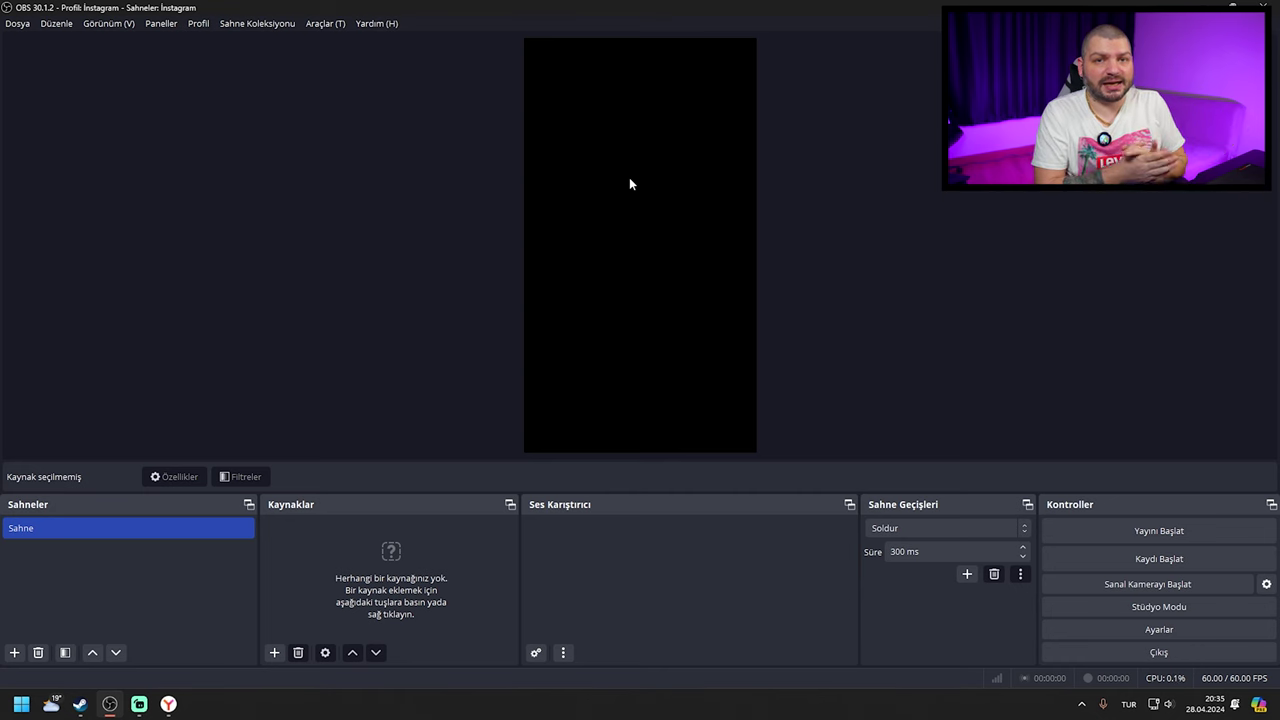
# Add a video capture device source (Video Yakalama Aygıtı) to the scene, using Cam Link 4K as the device
pyautogui.rightClick(367, 561)
pyautogui.moveTo(379, 569)
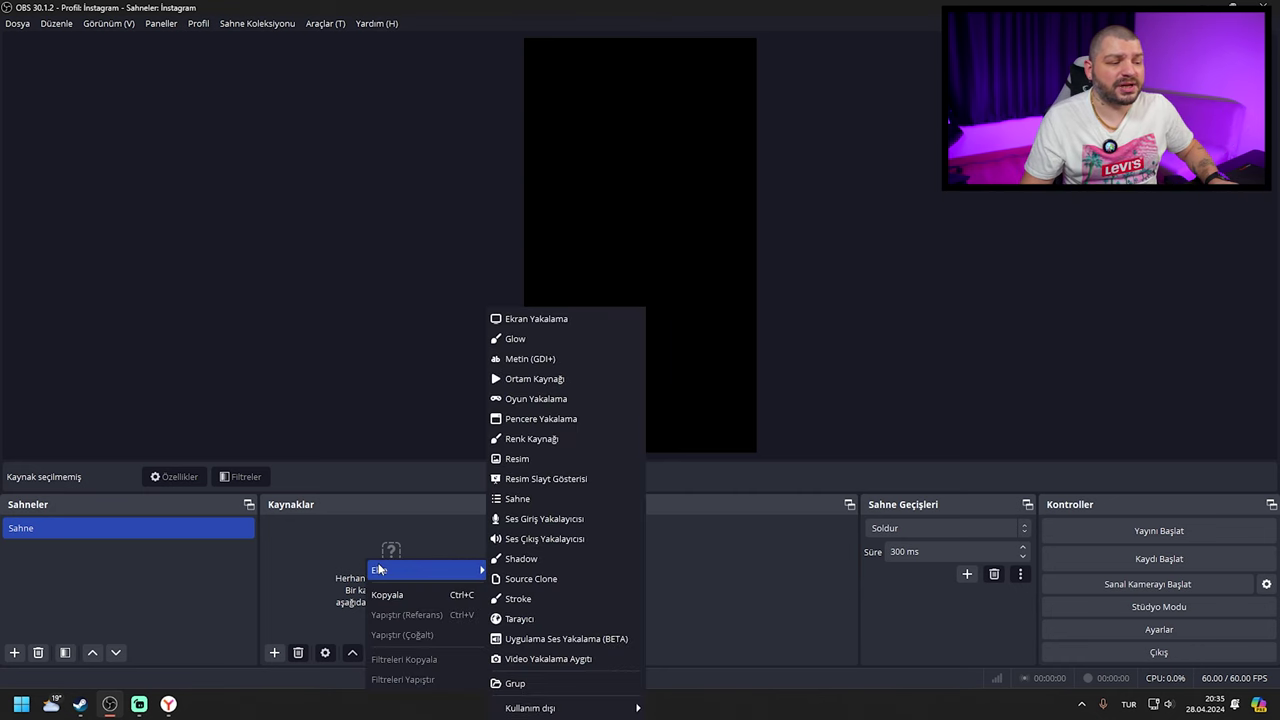
pyautogui.click(571, 659)
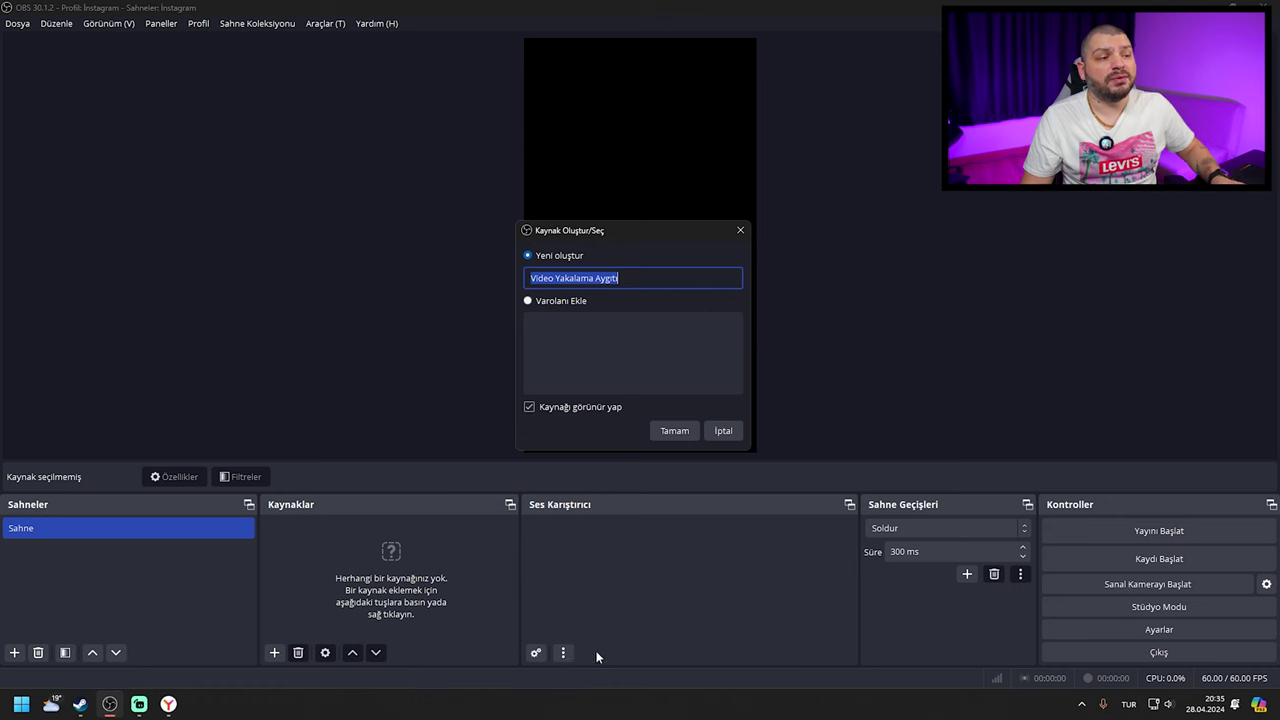
pyautogui.click(675, 430)
pyautogui.click(580, 351)
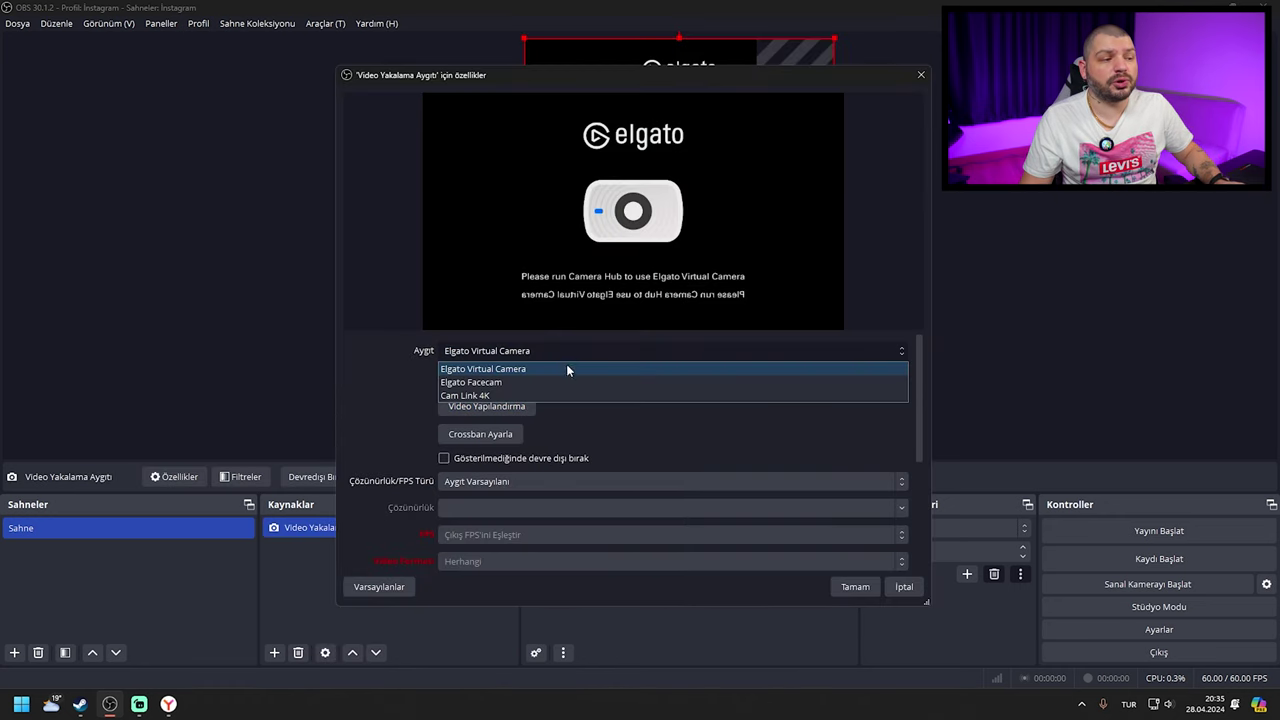
pyautogui.click(489, 397)
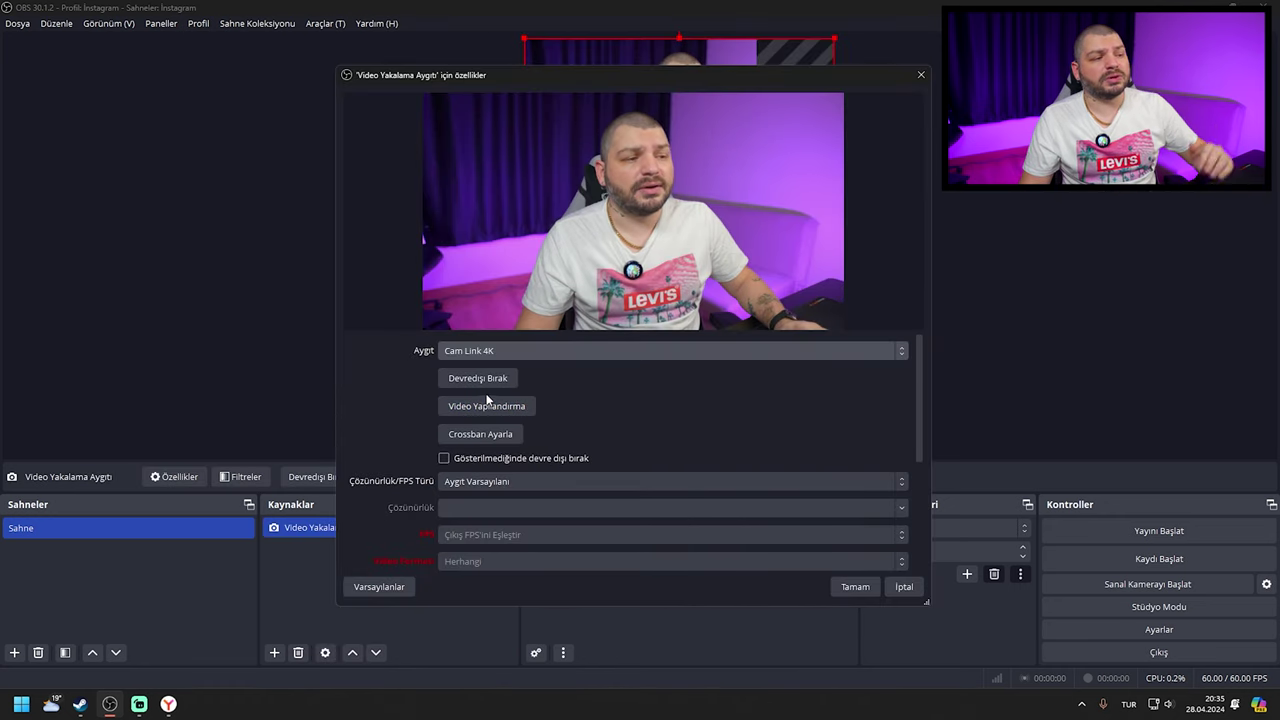
pyautogui.click(848, 585)
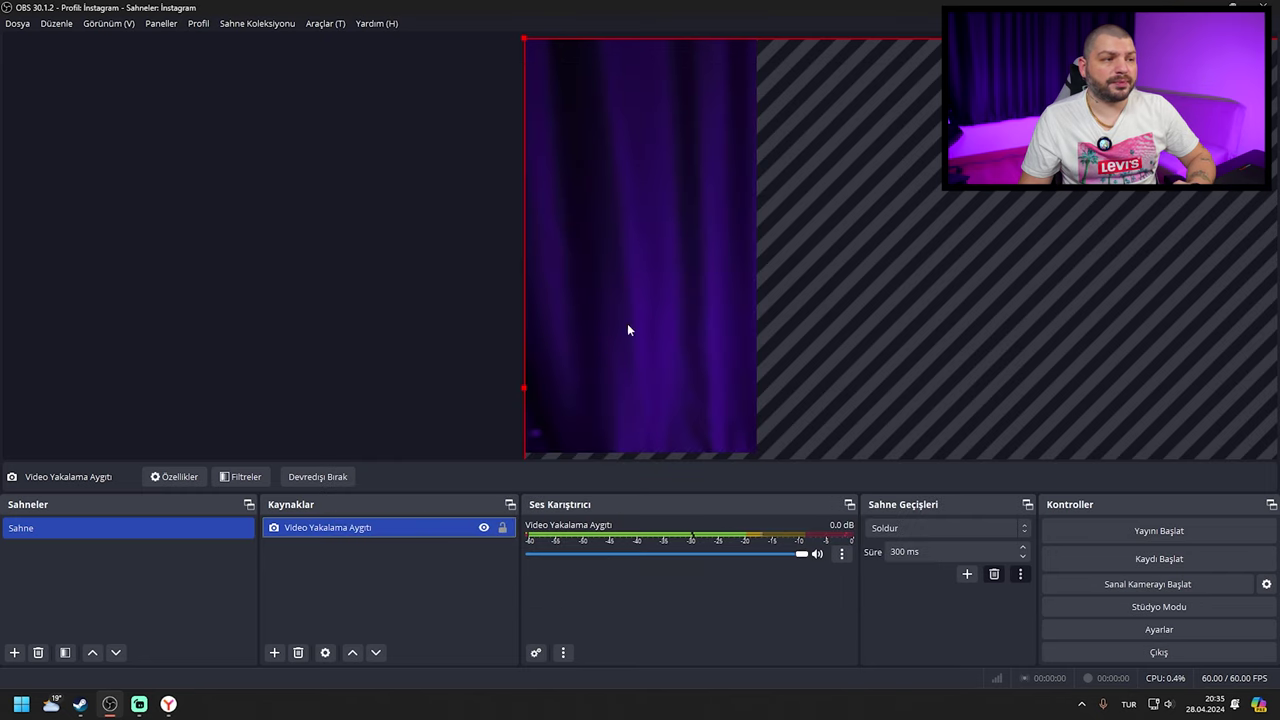
# Fit the camera source to the screen (Ekrana Sığdır)
pyautogui.rightClick(576, 242)
pyautogui.moveTo(667, 381)
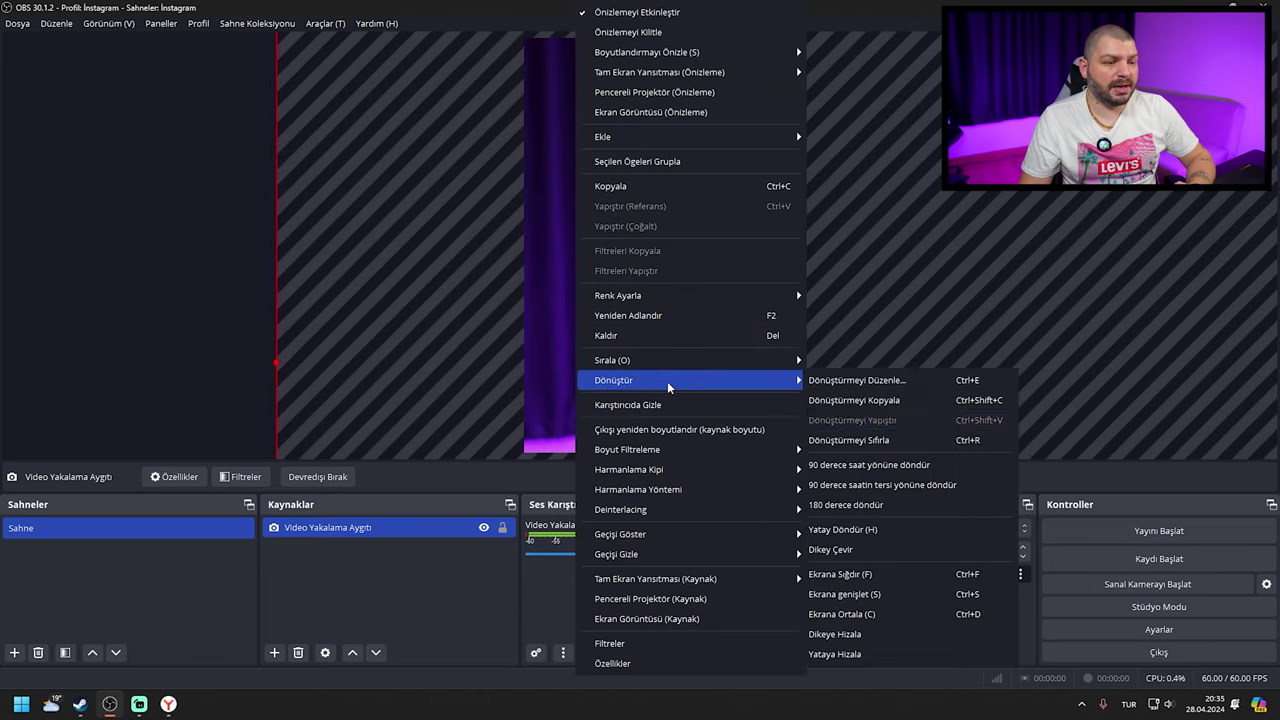
pyautogui.click(918, 573)
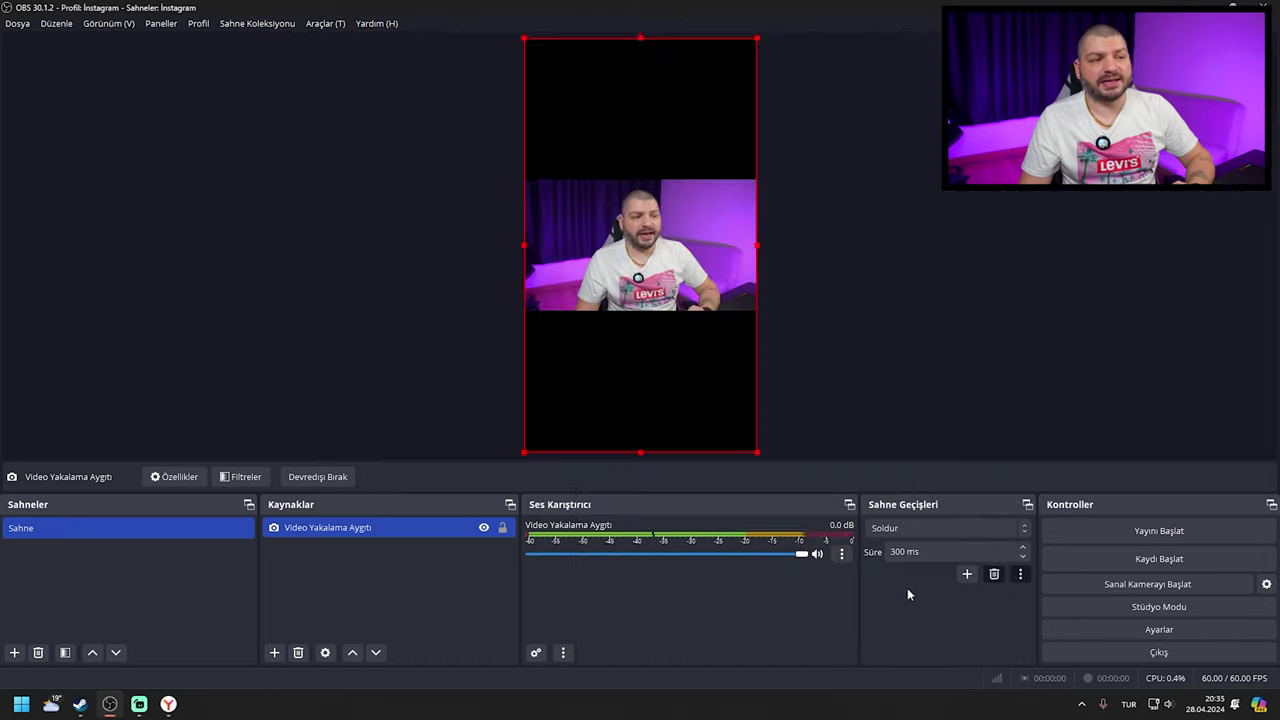
pyautogui.click(791, 283)
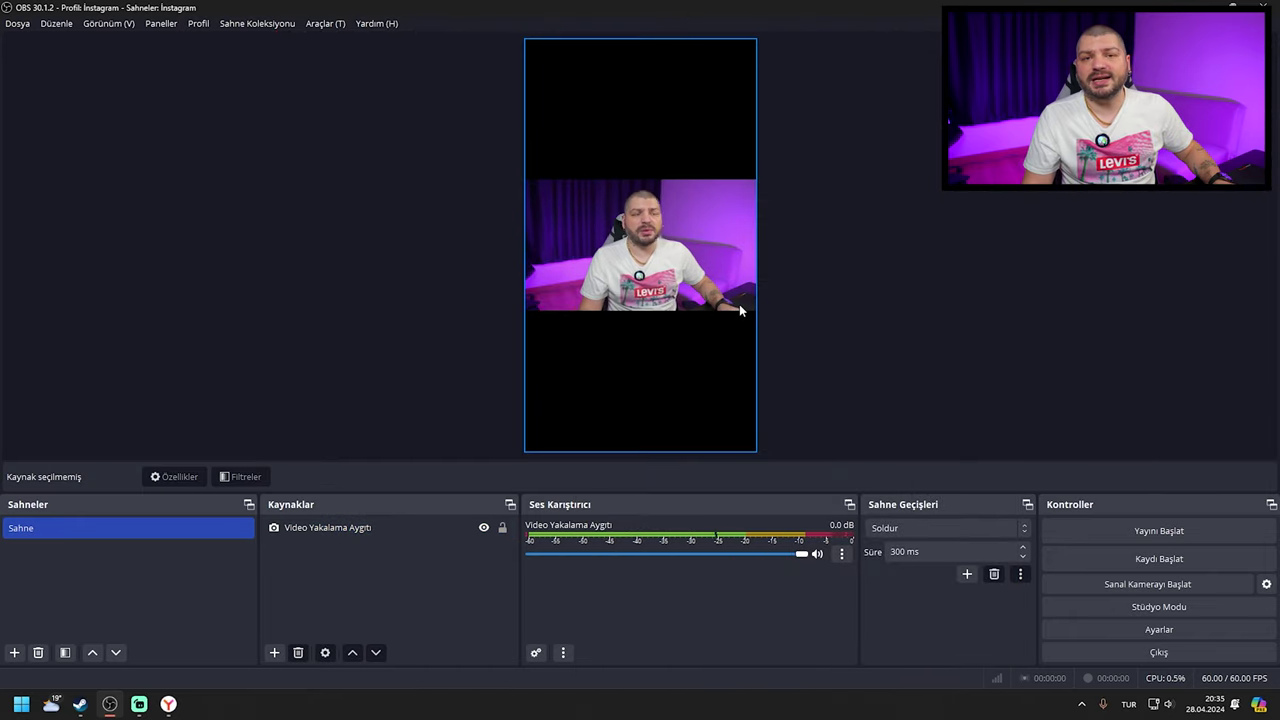
# Widen the camera source until its image fills the vertical canvas, and centre it horizontally
pyautogui.click(686, 297)
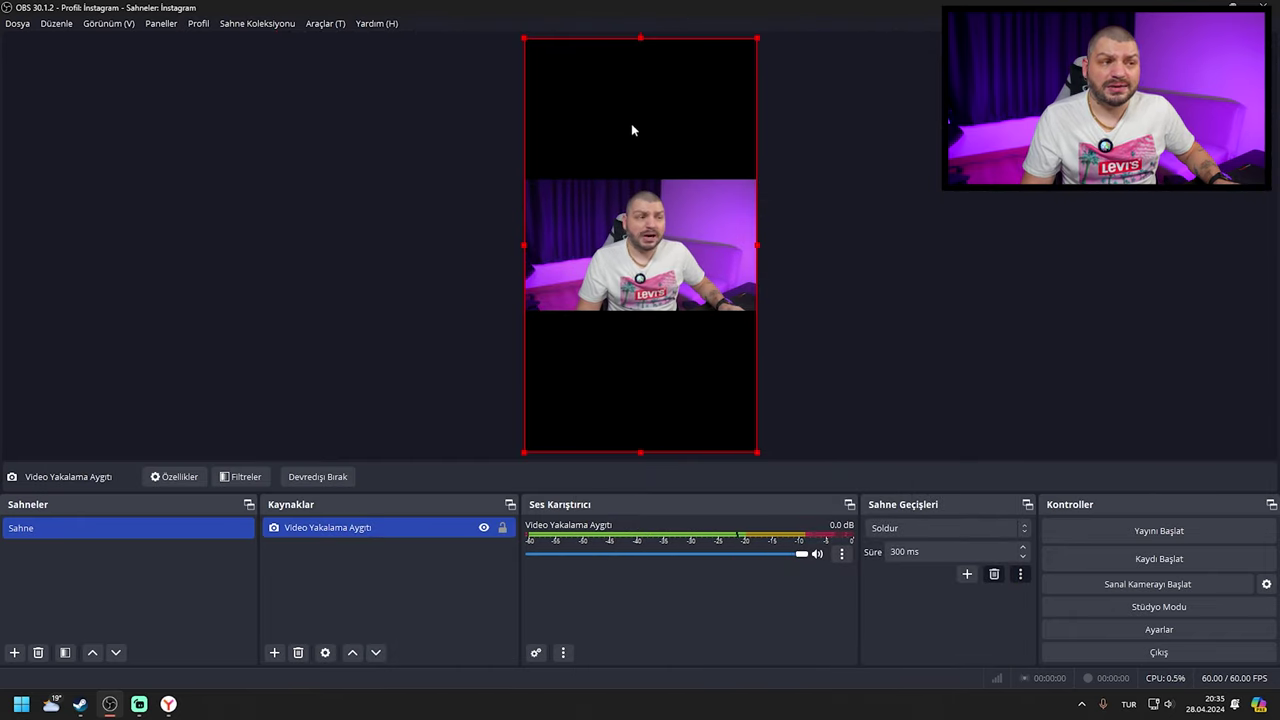
pyautogui.moveTo(757, 245); pyautogui.dragTo(1254, 246)
pyautogui.moveTo(1120, 252); pyautogui.dragTo(883, 248)
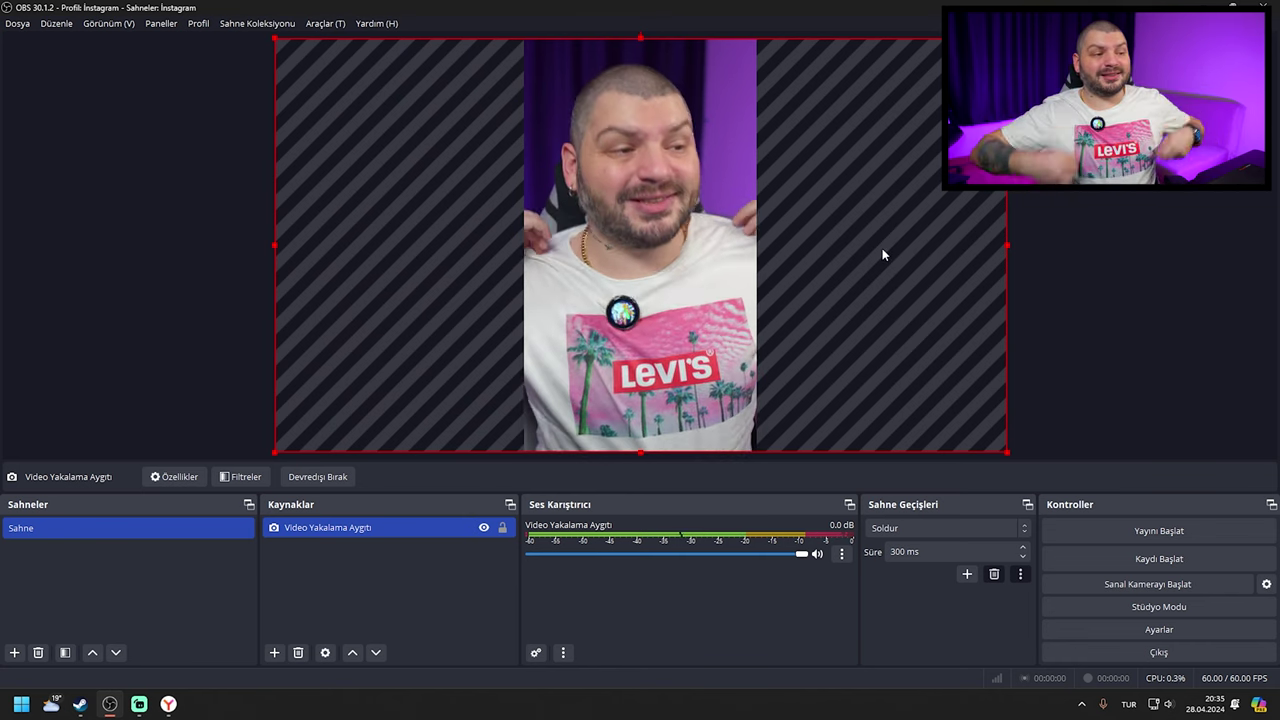
pyautogui.click(1020, 228)
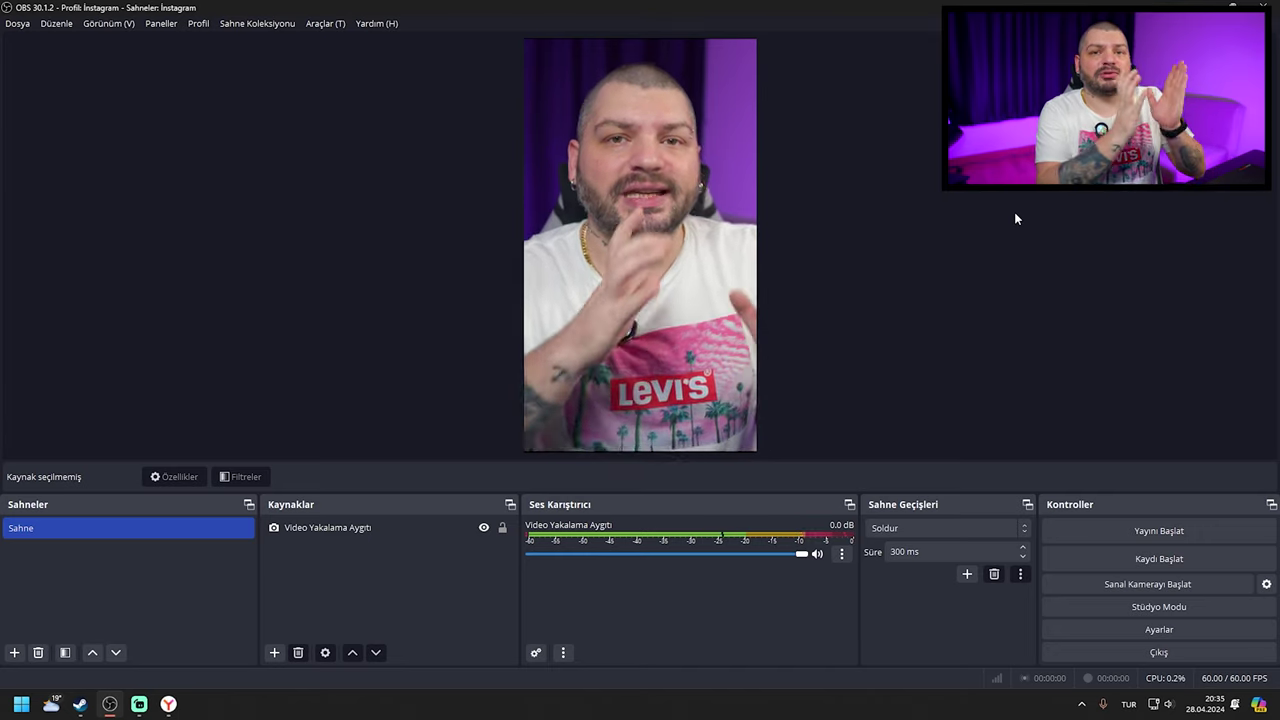
# Shrink the camera source from its top edge so it covers only about the lower half of the canvas
pyautogui.click(688, 219)
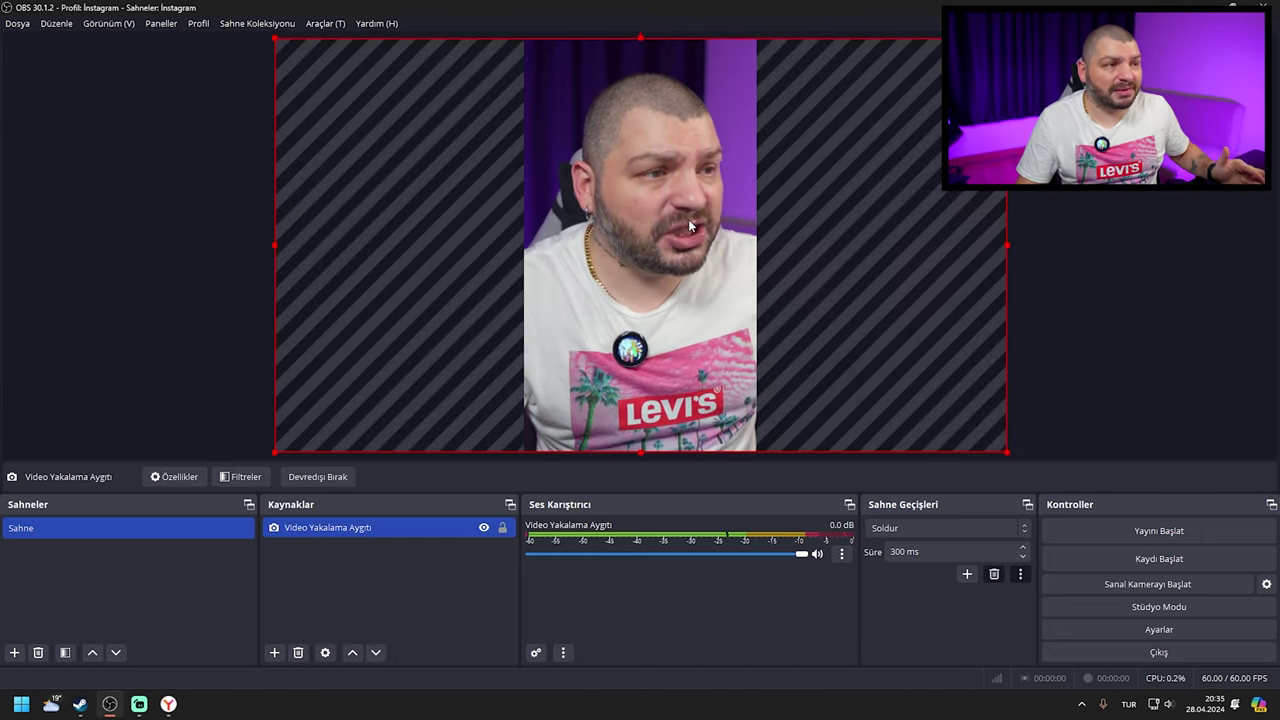
pyautogui.moveTo(641, 38); pyautogui.dragTo(656, 221)
pyautogui.click(918, 160)
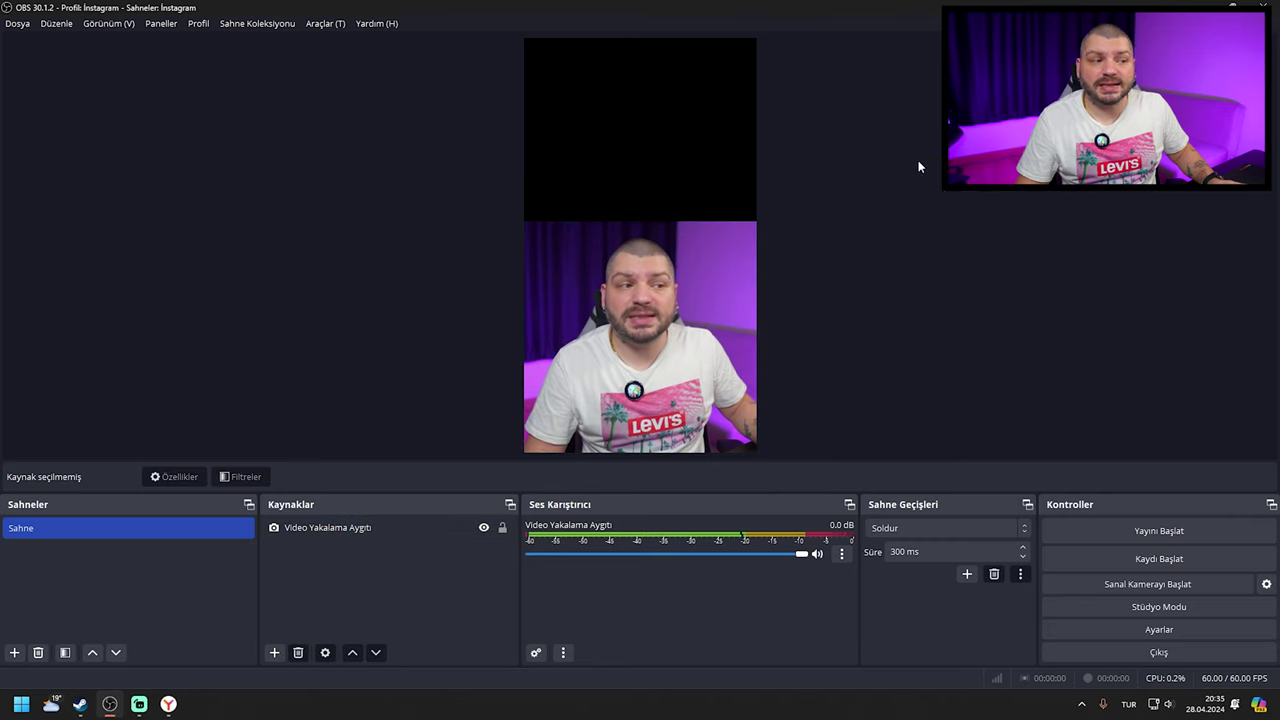
# Add a display capture source (Ekran Yakalama) of the primary screen and scale it down to the canvas width at the top
pyautogui.rightClick(357, 588)
pyautogui.moveTo(367, 594)
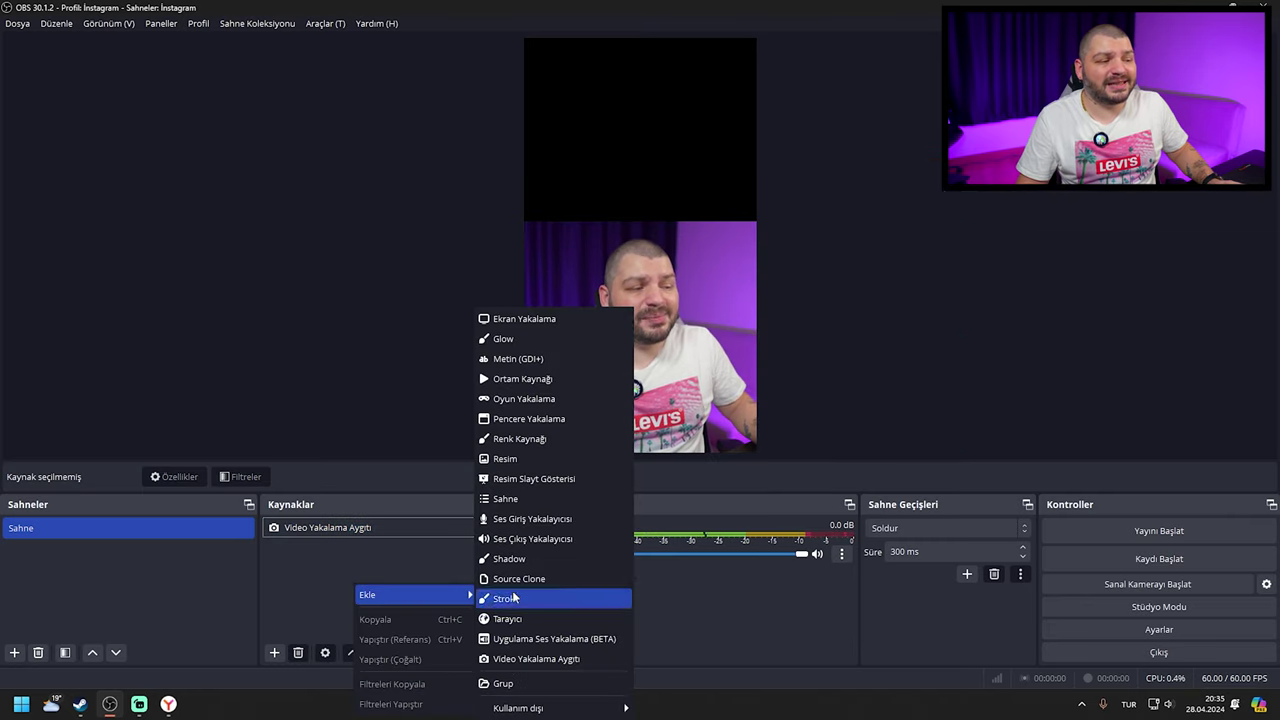
pyautogui.click(548, 319)
pyautogui.click(676, 428)
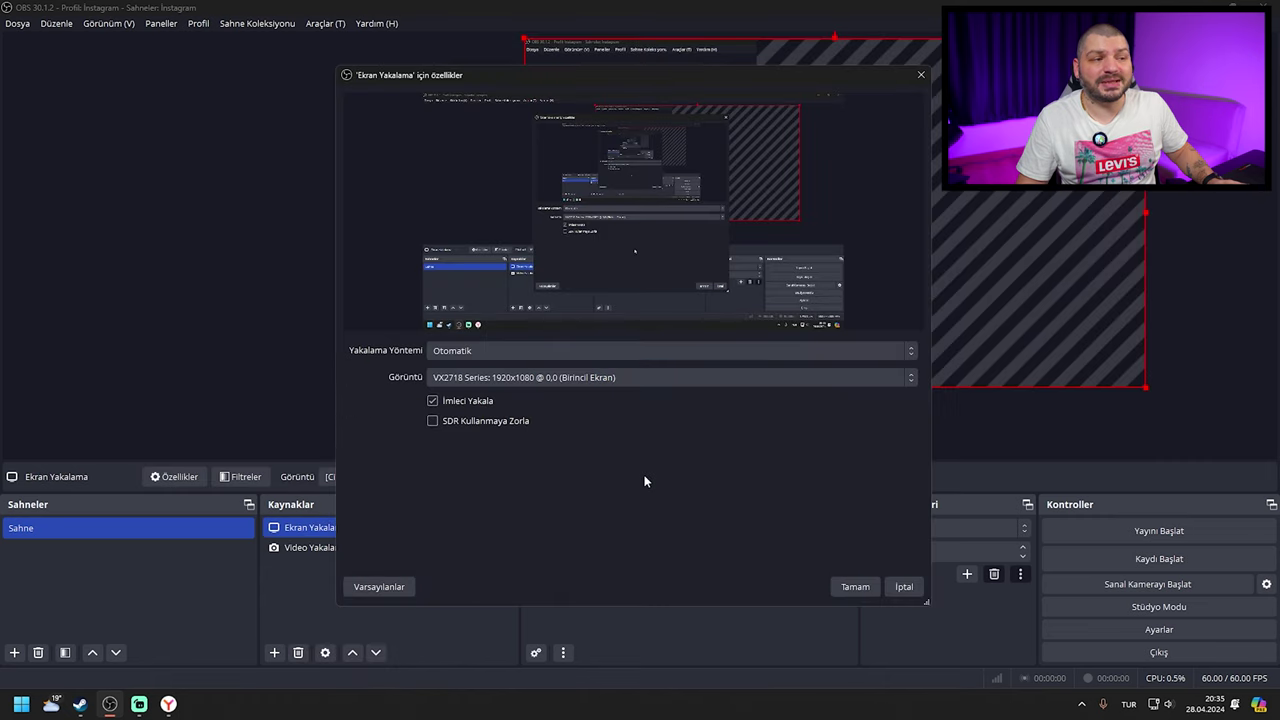
pyautogui.click(852, 587)
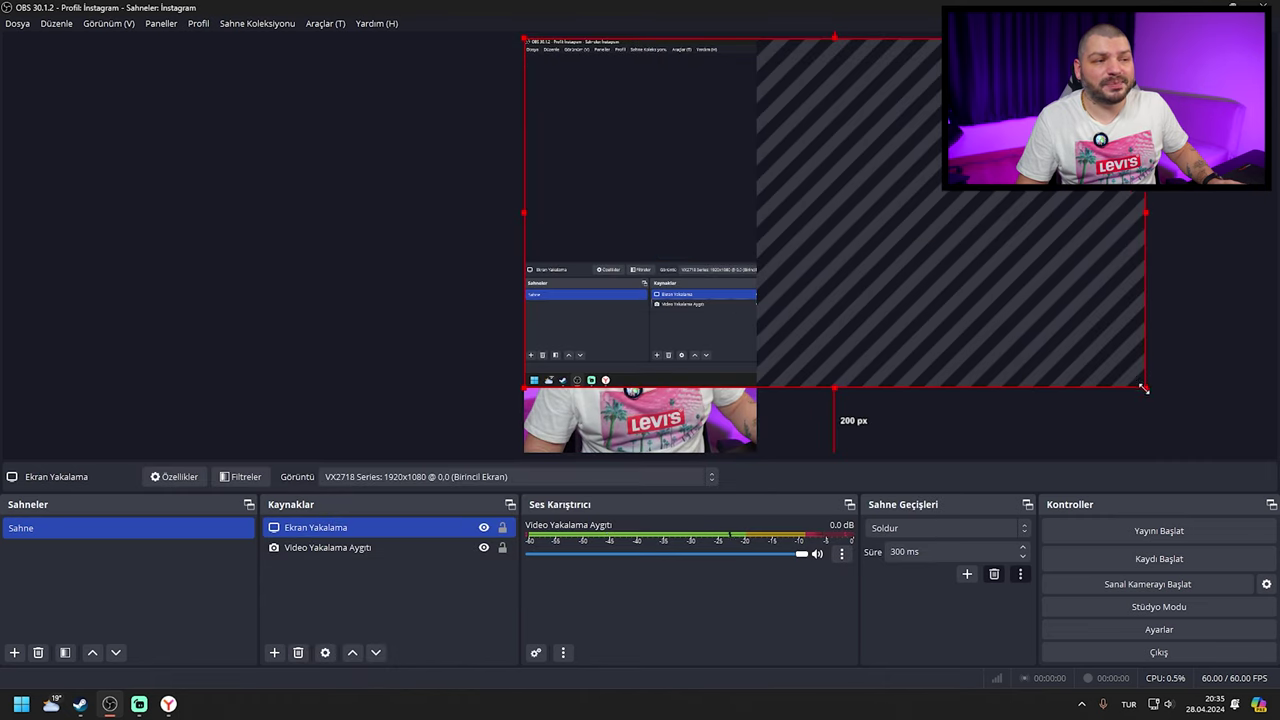
pyautogui.moveTo(1144, 385); pyautogui.dragTo(749, 164)
# Extend the camera source's top edge up to the lower edge of the display capture
pyautogui.click(640, 222)
pyautogui.moveTo(640, 221); pyautogui.dragTo(640, 171)
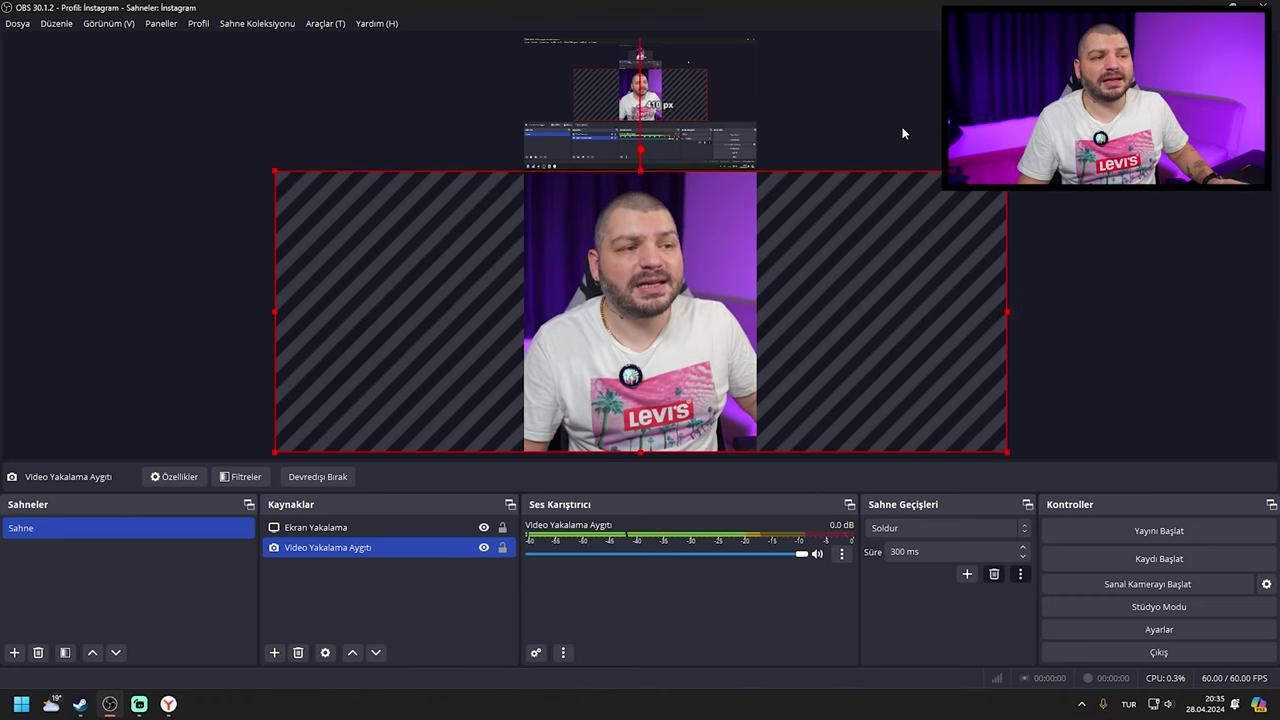
pyautogui.click(902, 128)
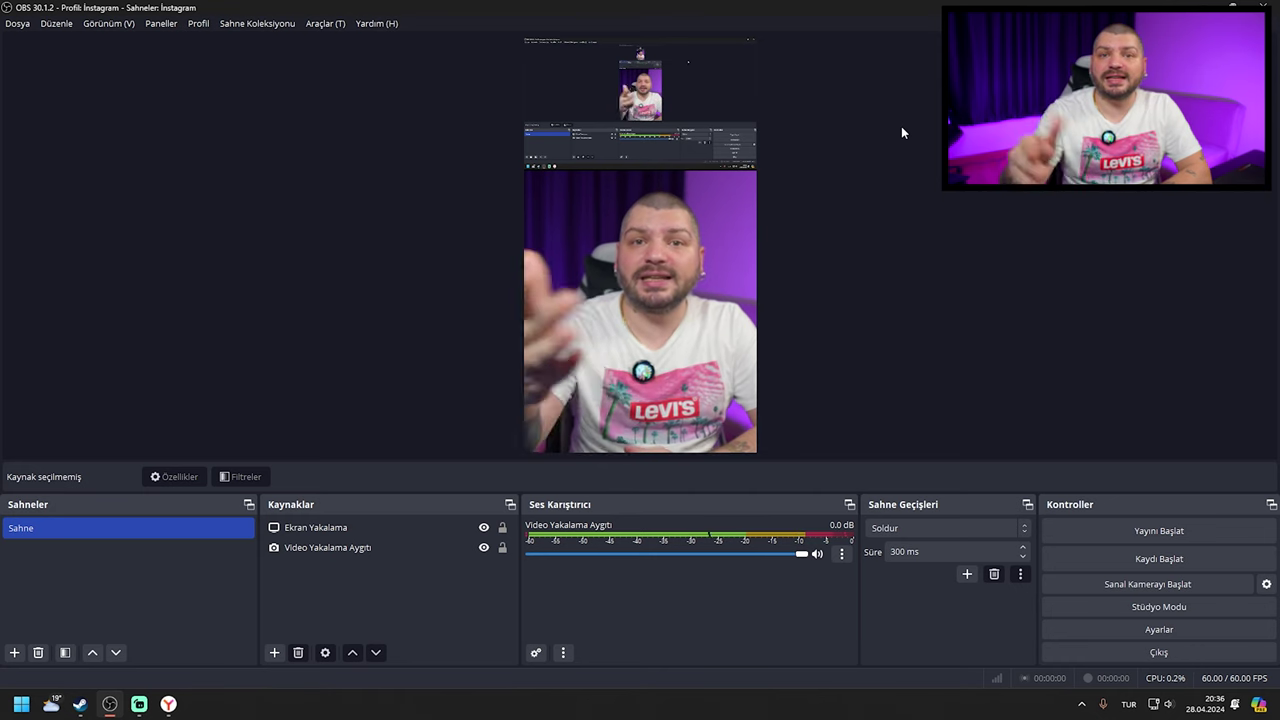
# Delete the display capture source and stretch the camera source back up to the full canvas height
pyautogui.click(648, 126)
pyautogui.press('Delete')
pyautogui.click(708, 360)
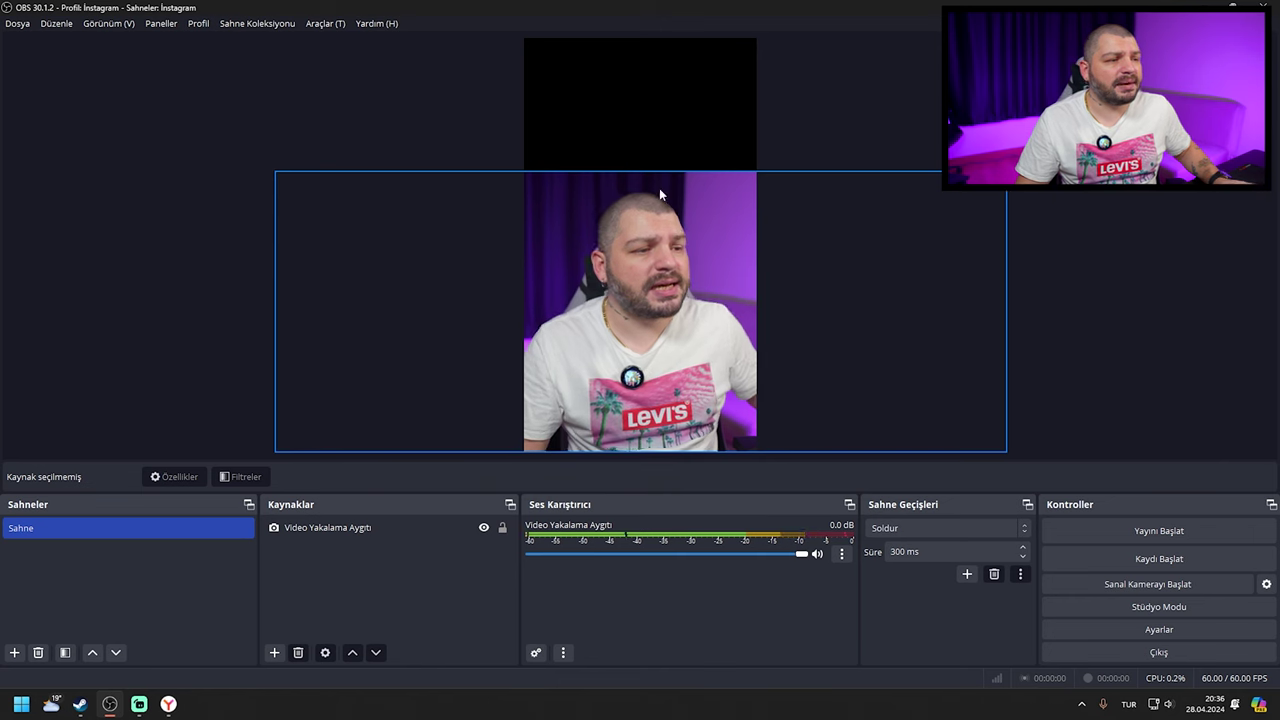
pyautogui.click(651, 196)
pyautogui.moveTo(651, 196); pyautogui.dragTo(651, 62)
pyautogui.click(860, 98)
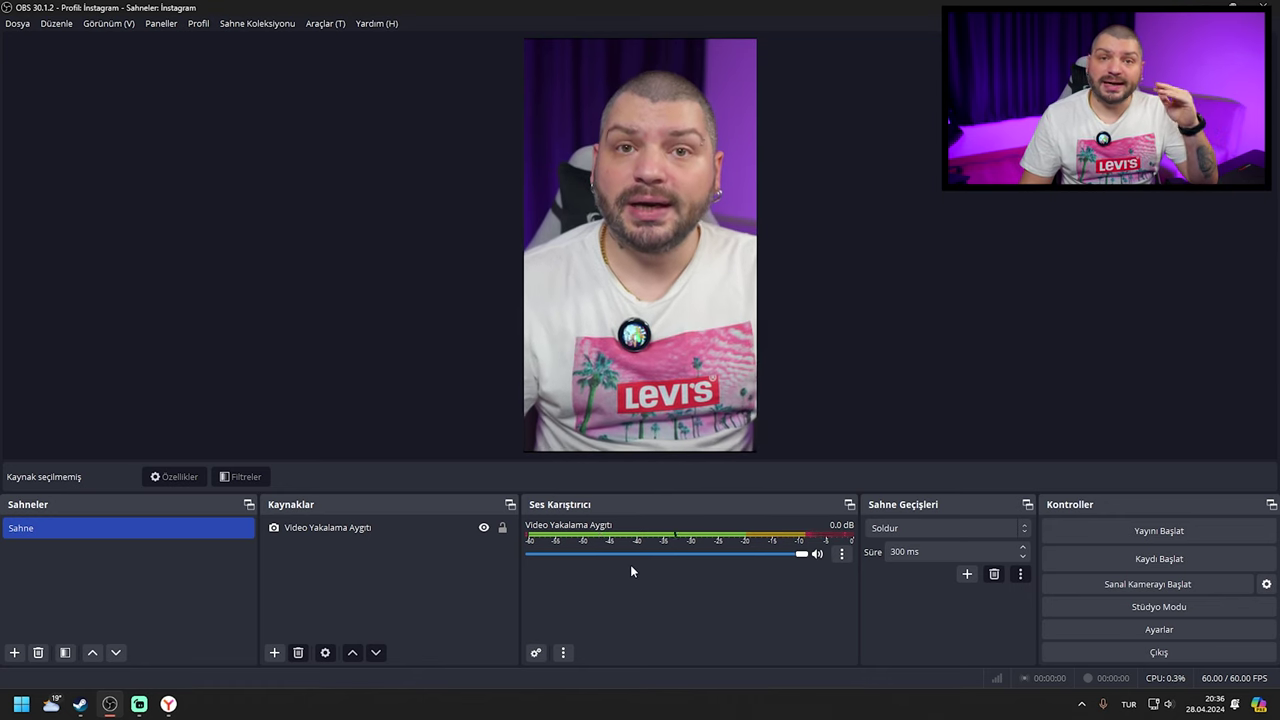
# Lower the camera source's audio level to -2.6 dB and set the global audio sample rate to 44.1 kHz
pyautogui.moveTo(801, 553); pyautogui.dragTo(766, 553)
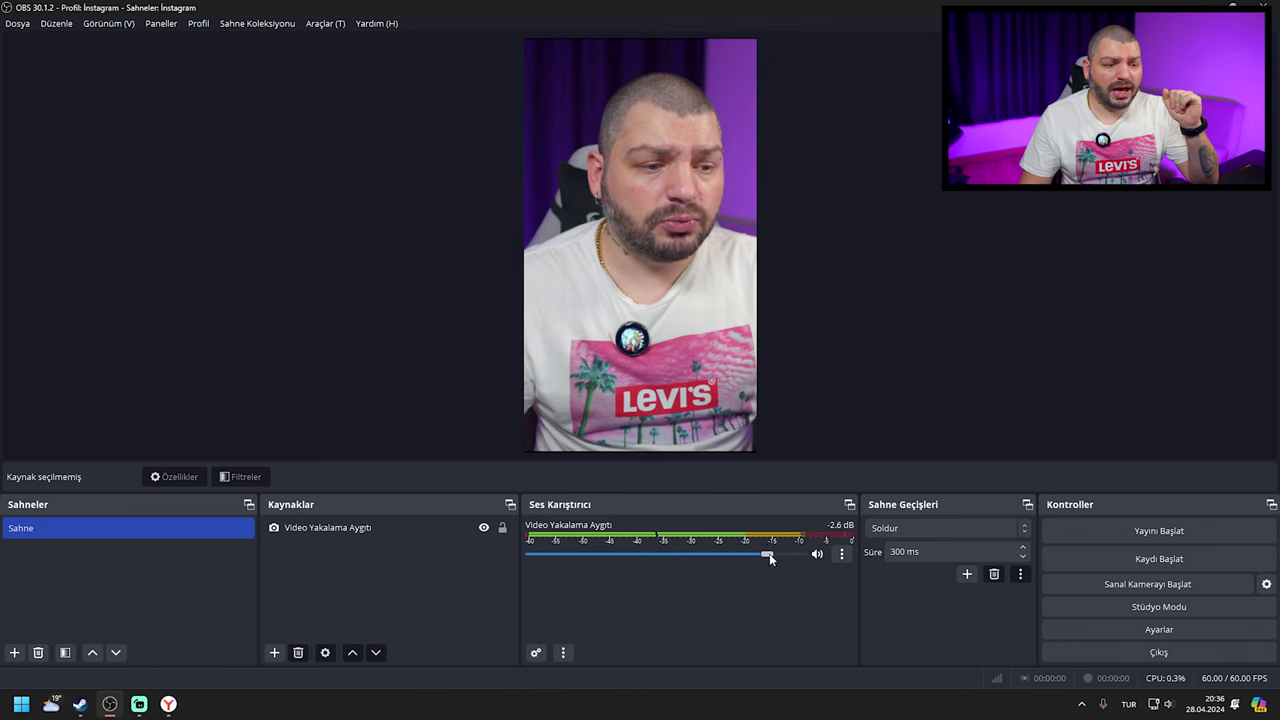
pyautogui.click(1159, 629)
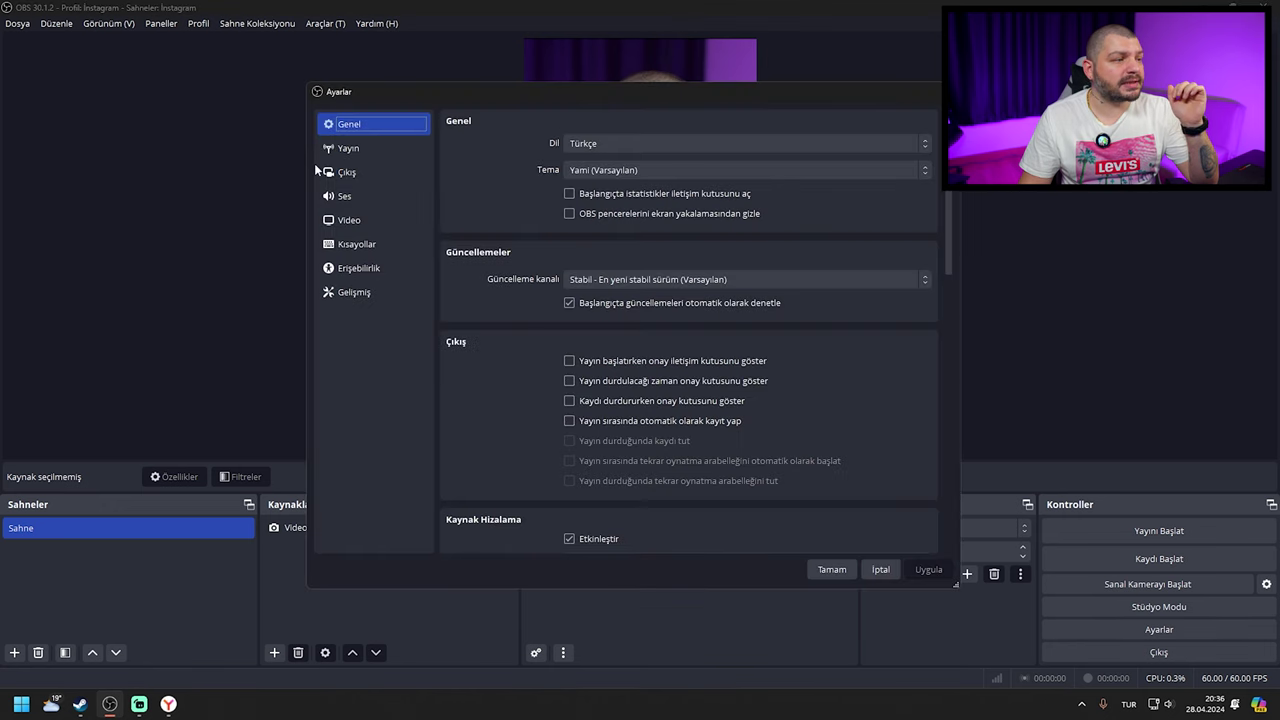
pyautogui.click(341, 197)
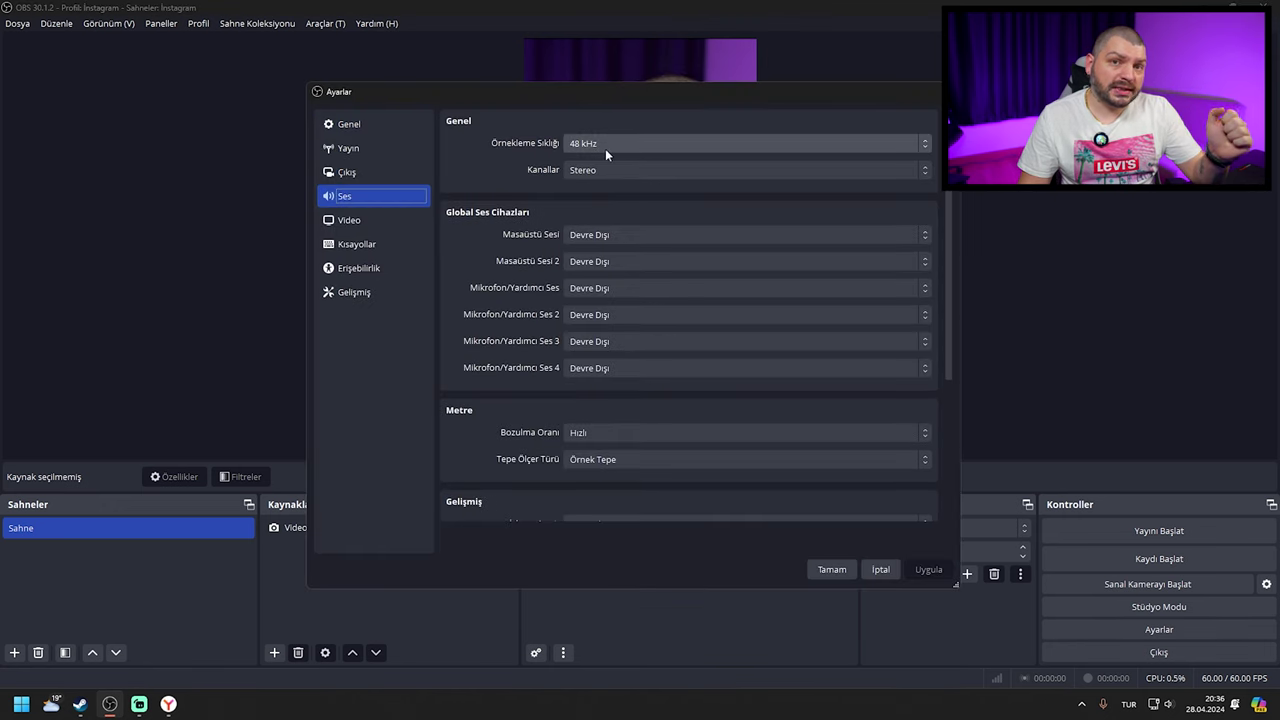
pyautogui.click(638, 143)
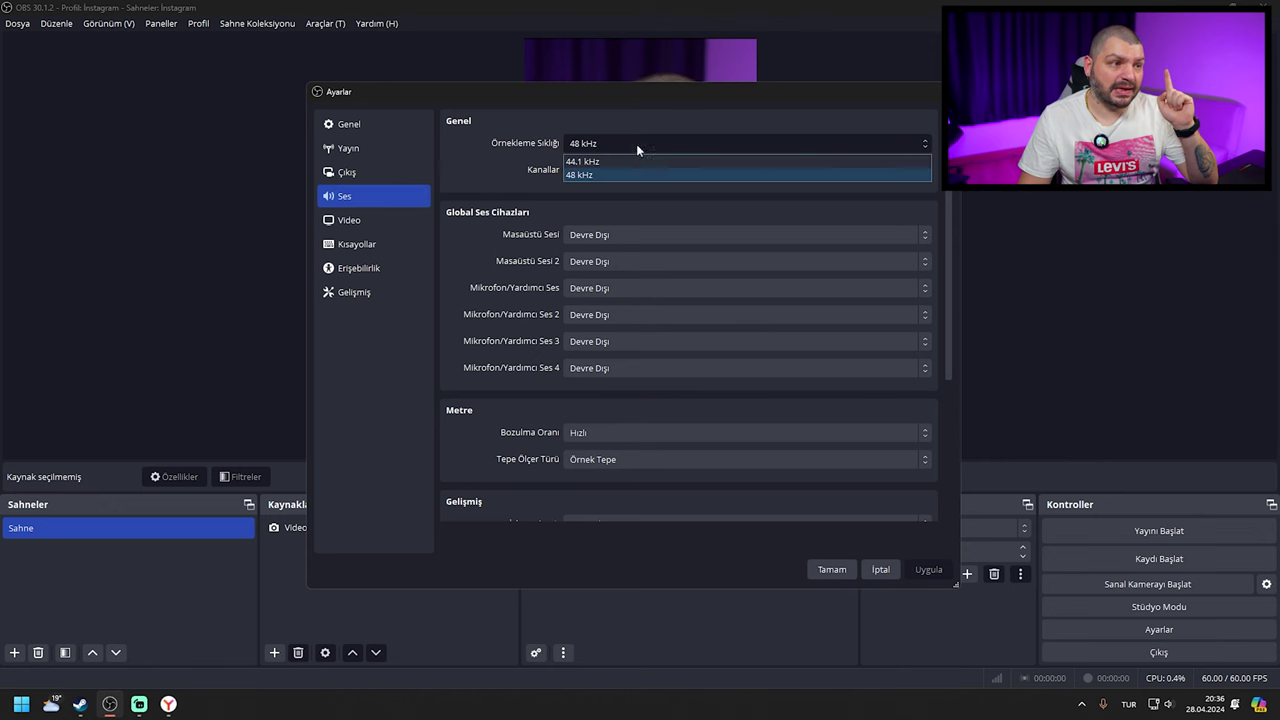
pyautogui.click(617, 163)
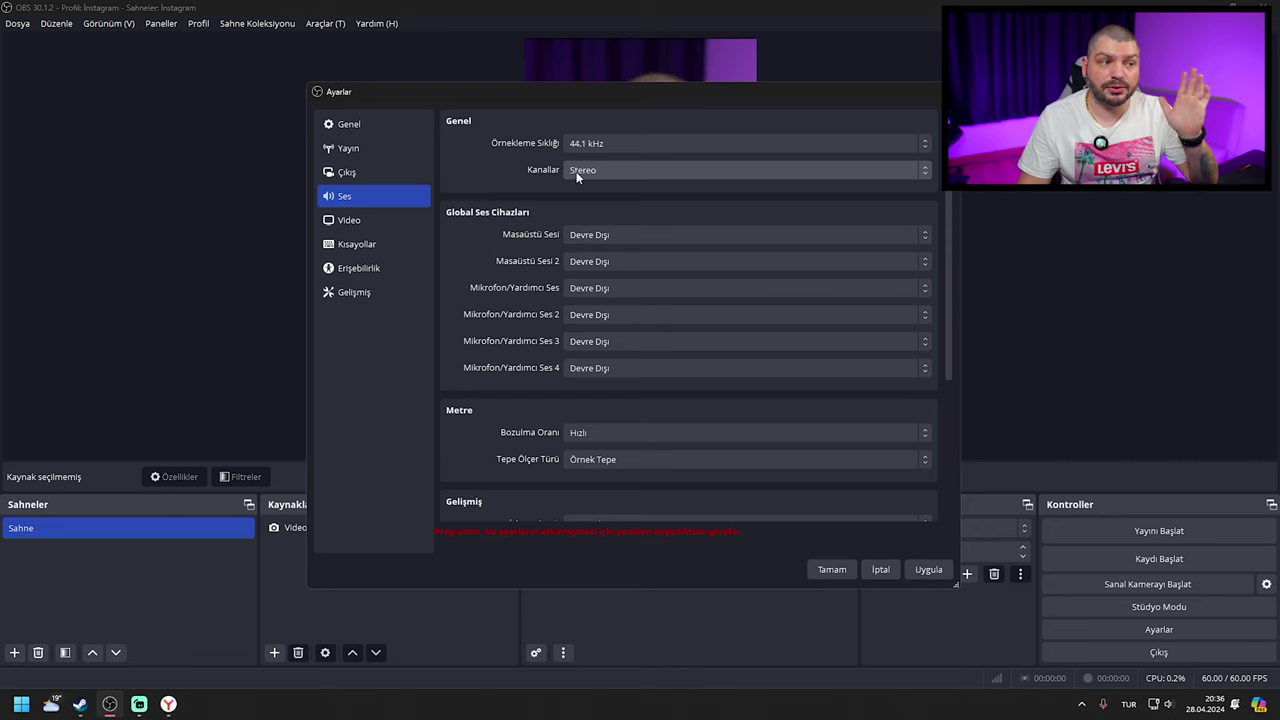
# Set desktop audio to Headphones (Elgato Wave:3) and the first mic/auxiliary device to Microphone (Elgato Wave:3), saving the settings
pyautogui.click(589, 233)
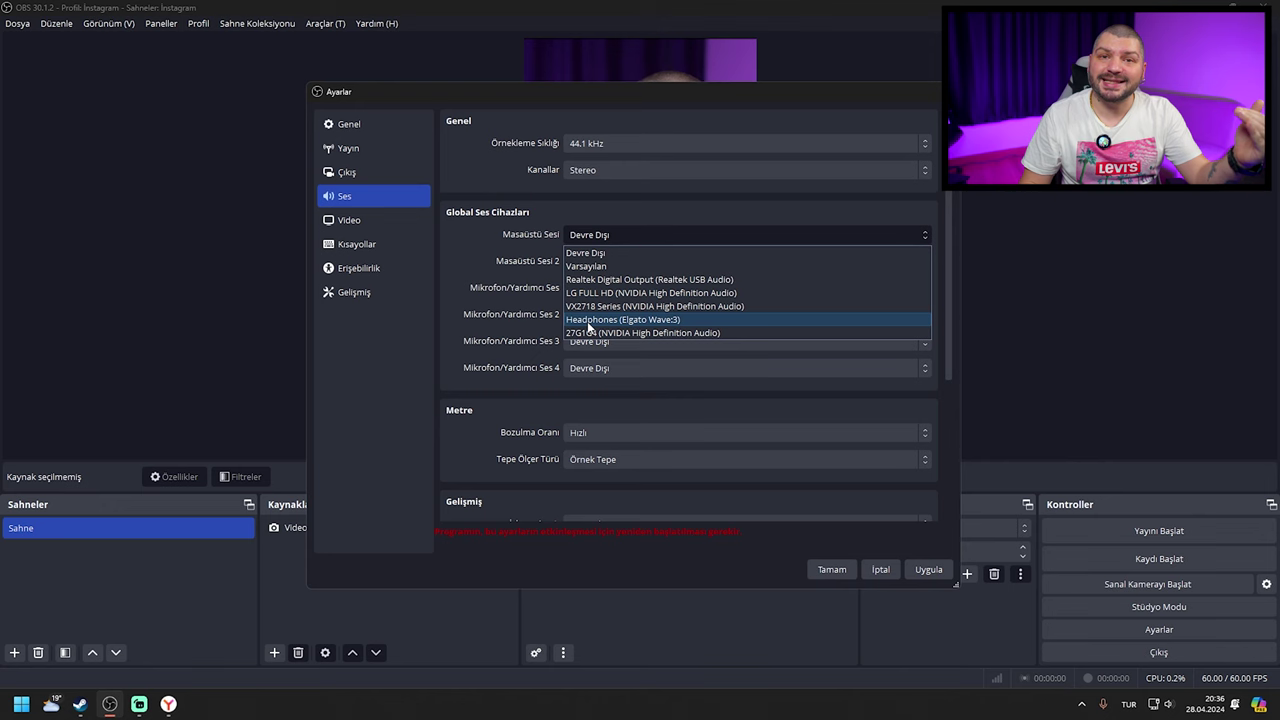
pyautogui.click(618, 320)
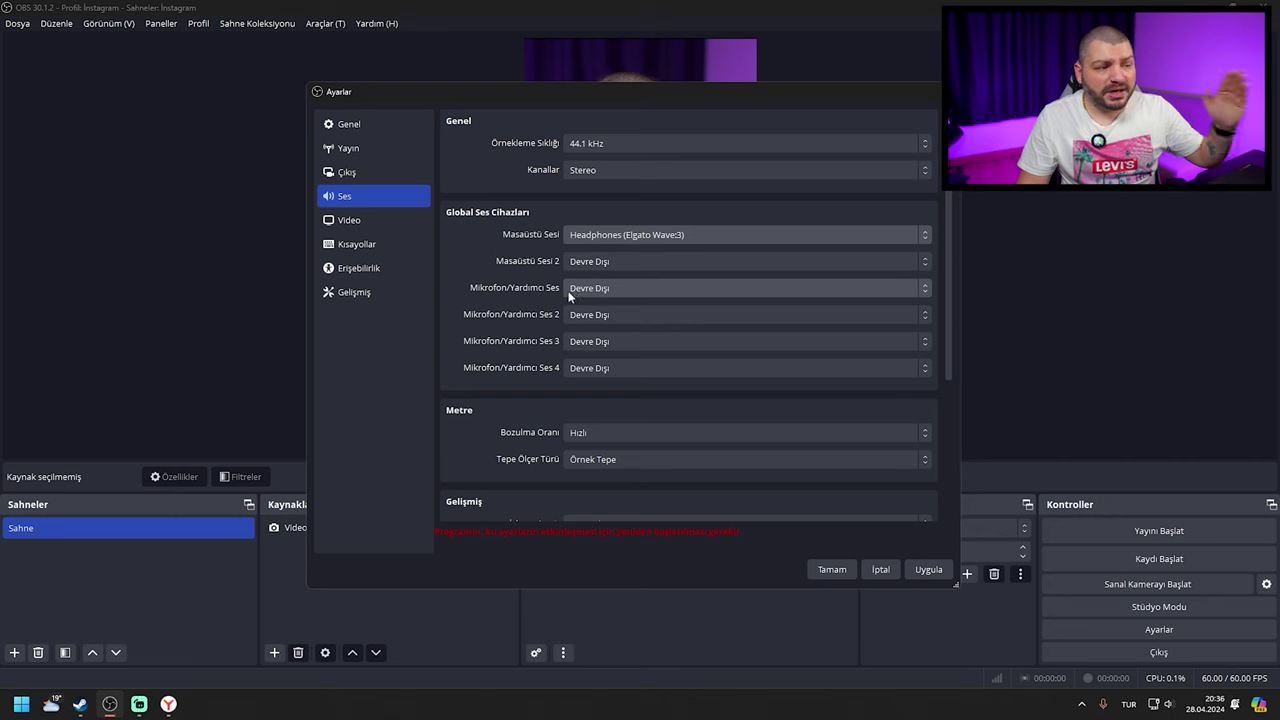
pyautogui.click(587, 290)
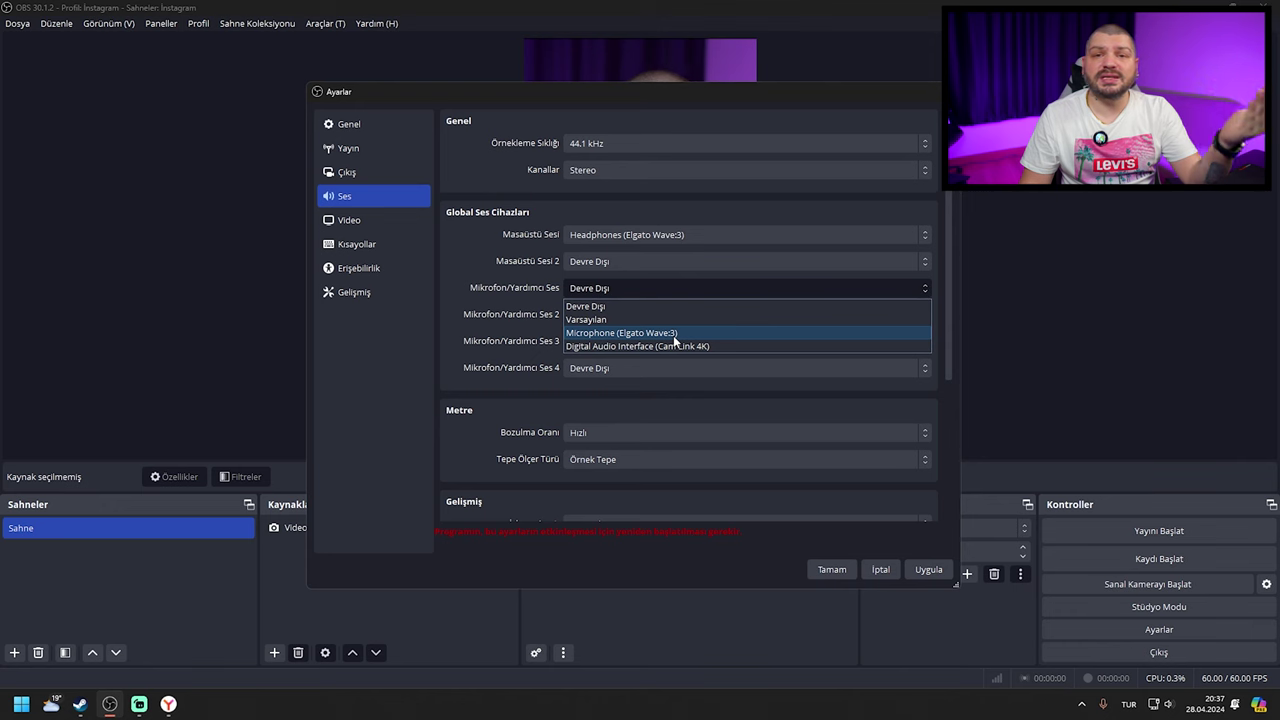
pyautogui.click(673, 335)
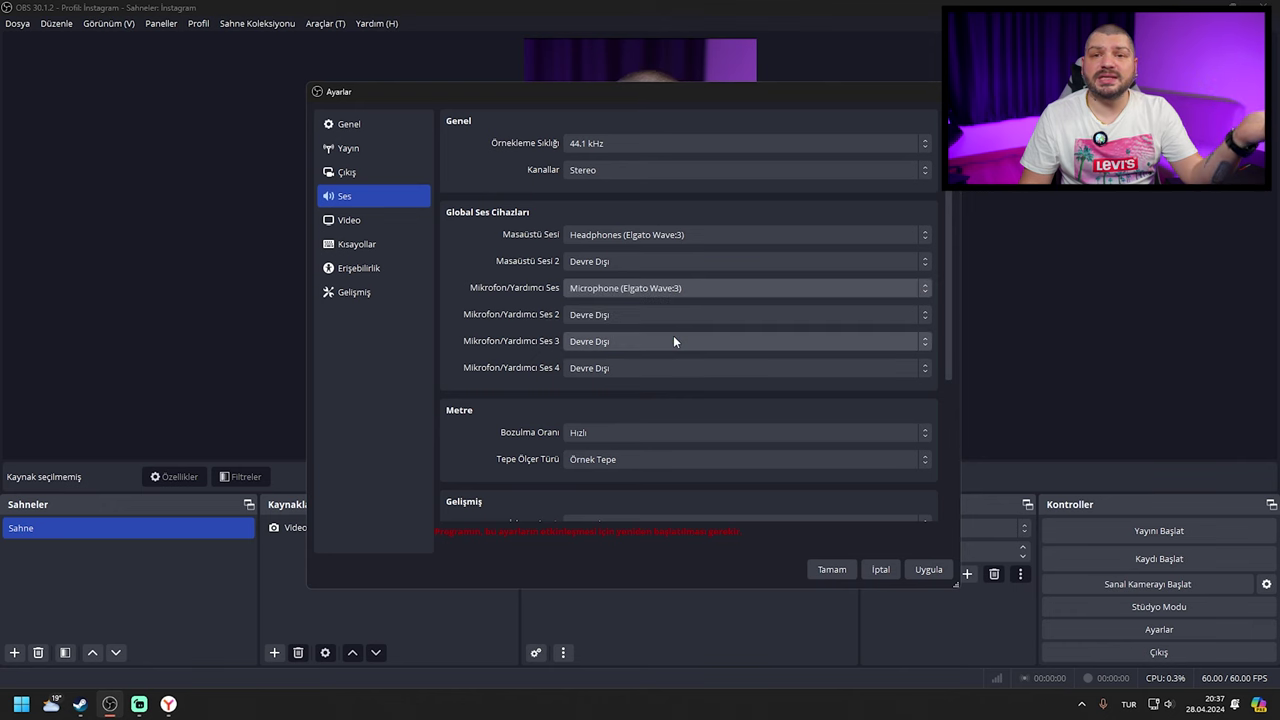
pyautogui.click(614, 290)
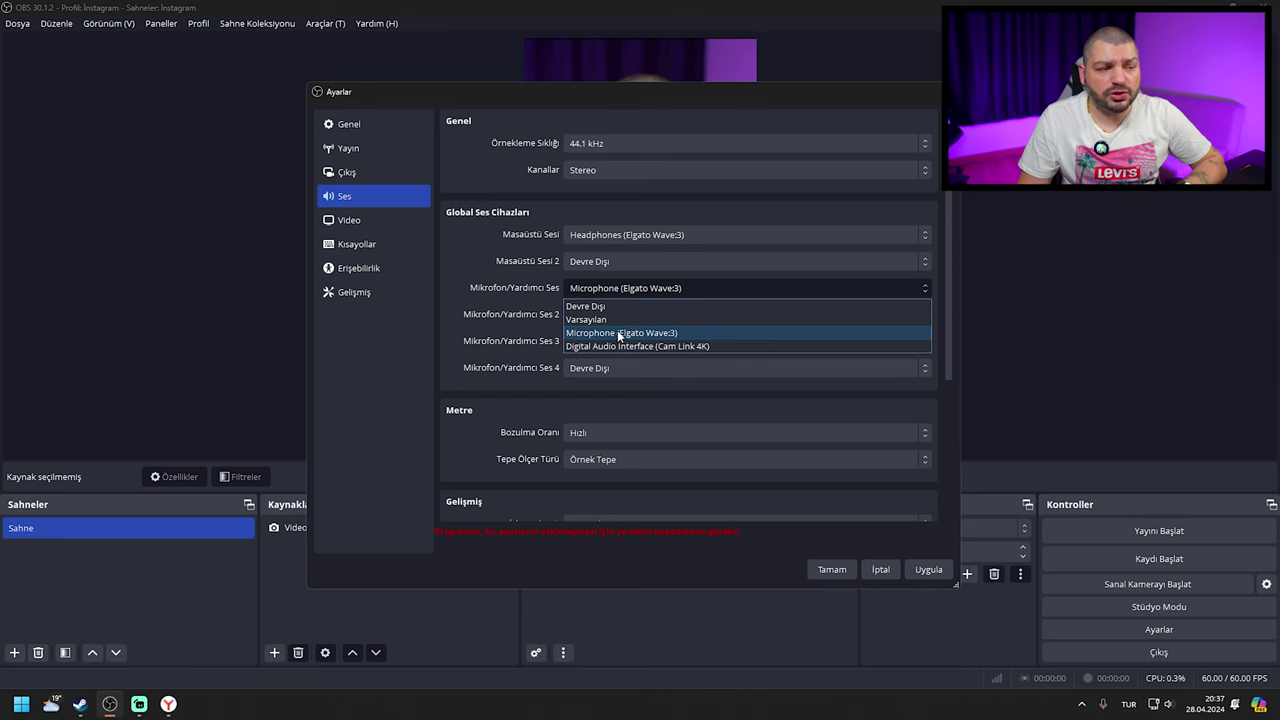
pyautogui.click(622, 332)
pyautogui.click(930, 572)
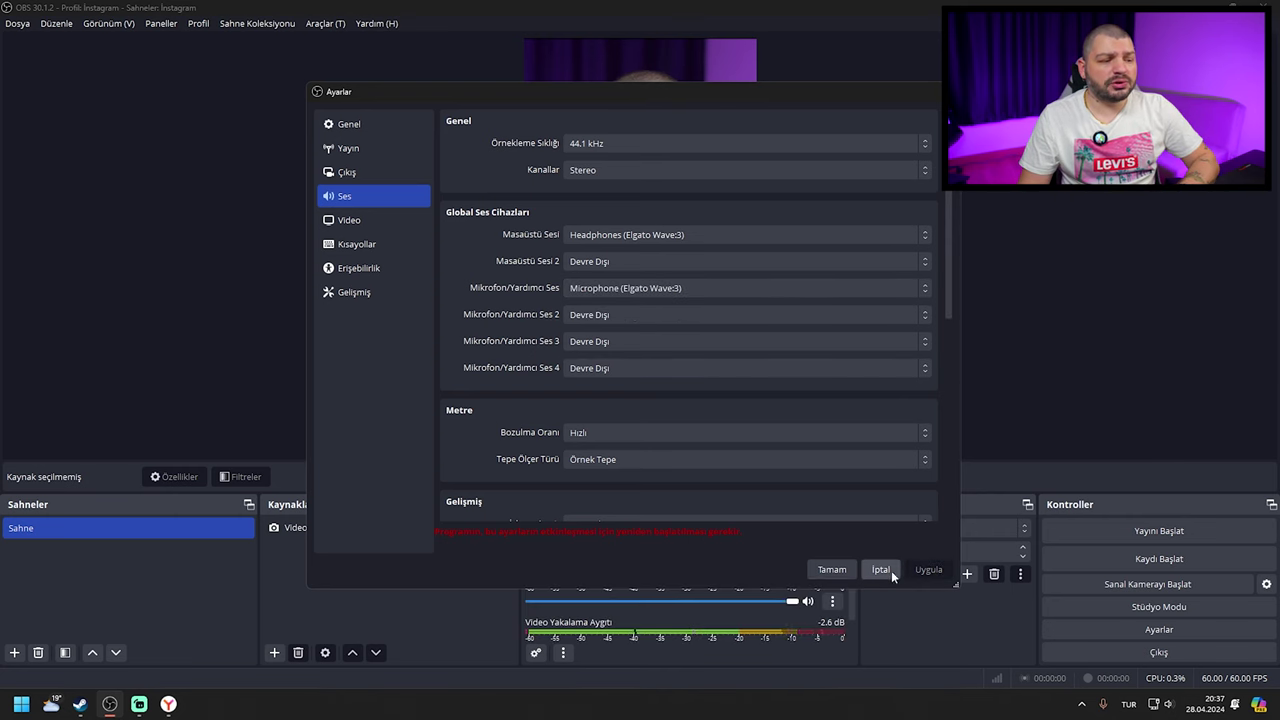
pyautogui.click(830, 569)
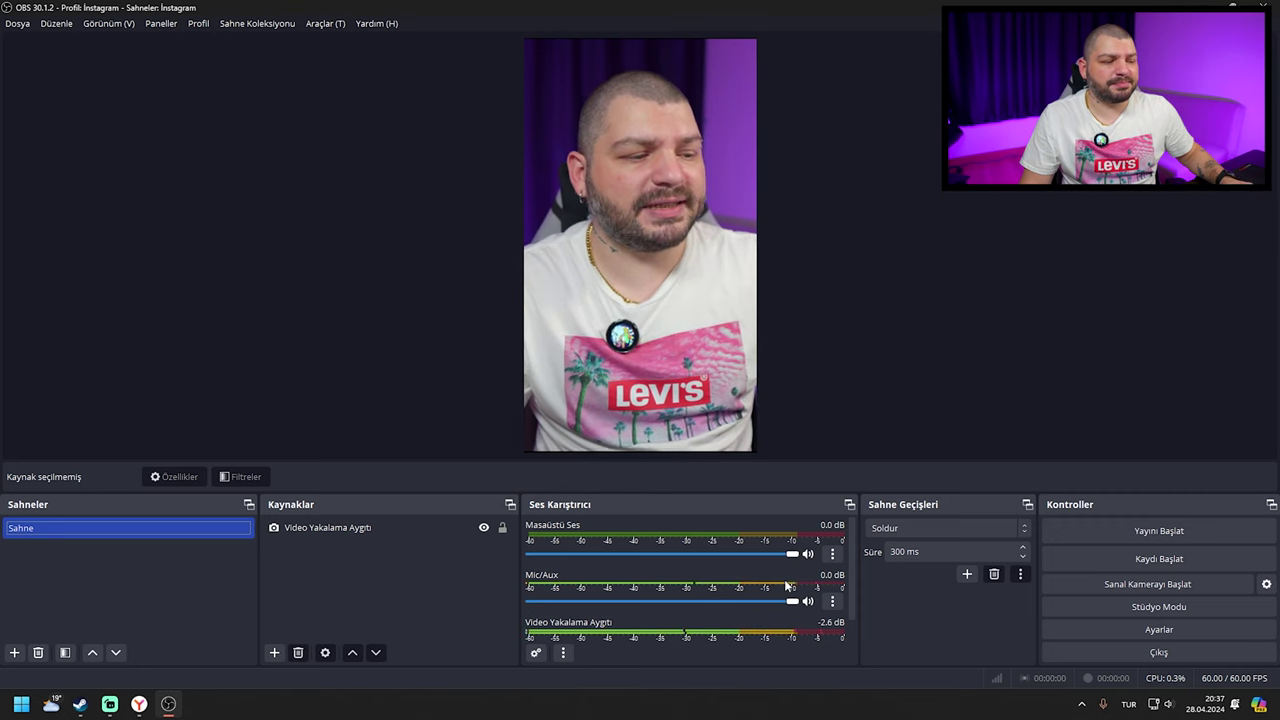
# Mute the camera source (Video Yakalama Aygıtı) in the audio mixer and hide it there
pyautogui.scroll(-1, 790, 605)
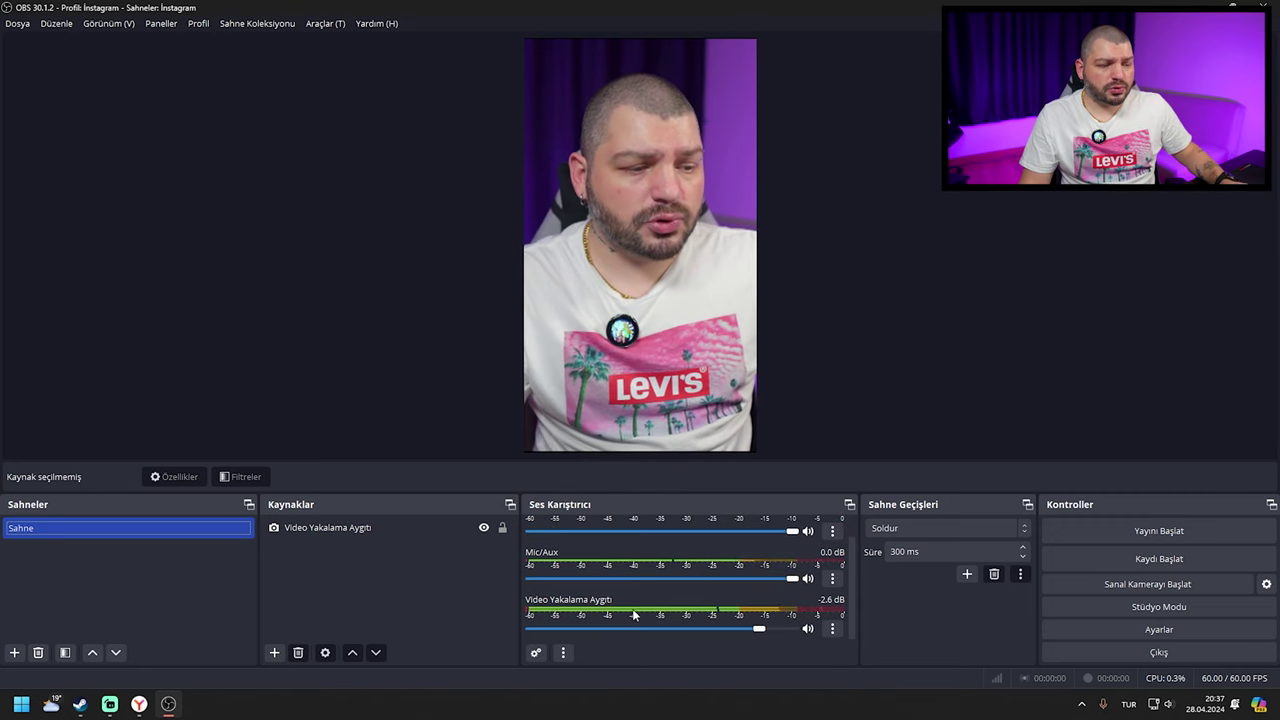
pyautogui.click(807, 629)
pyautogui.click(832, 628)
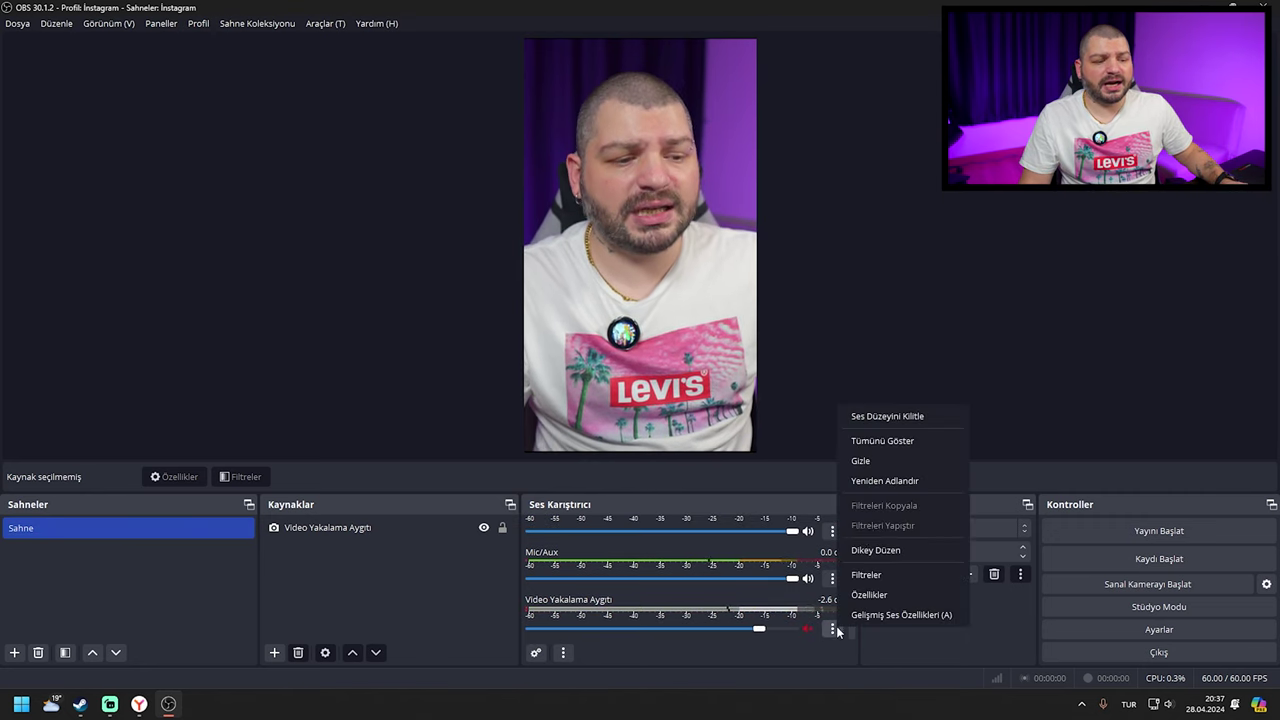
pyautogui.click(875, 459)
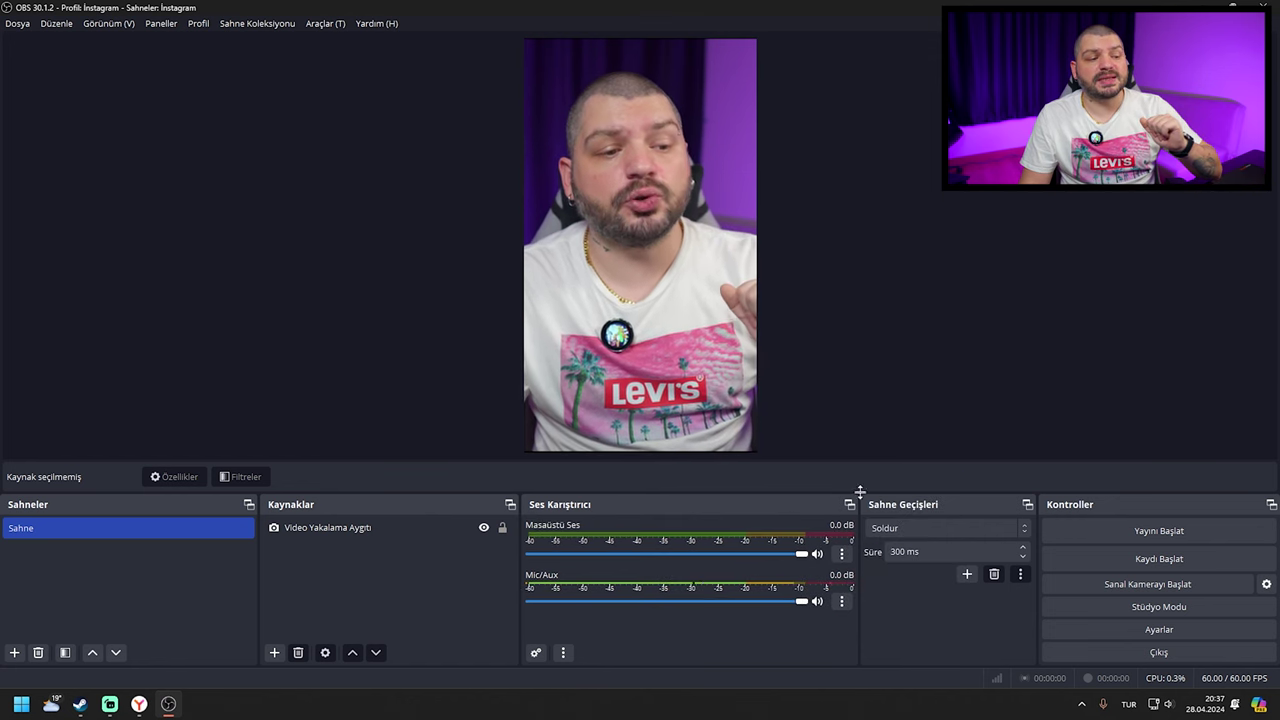
pyautogui.click(870, 404)
pyautogui.click(1040, 385)
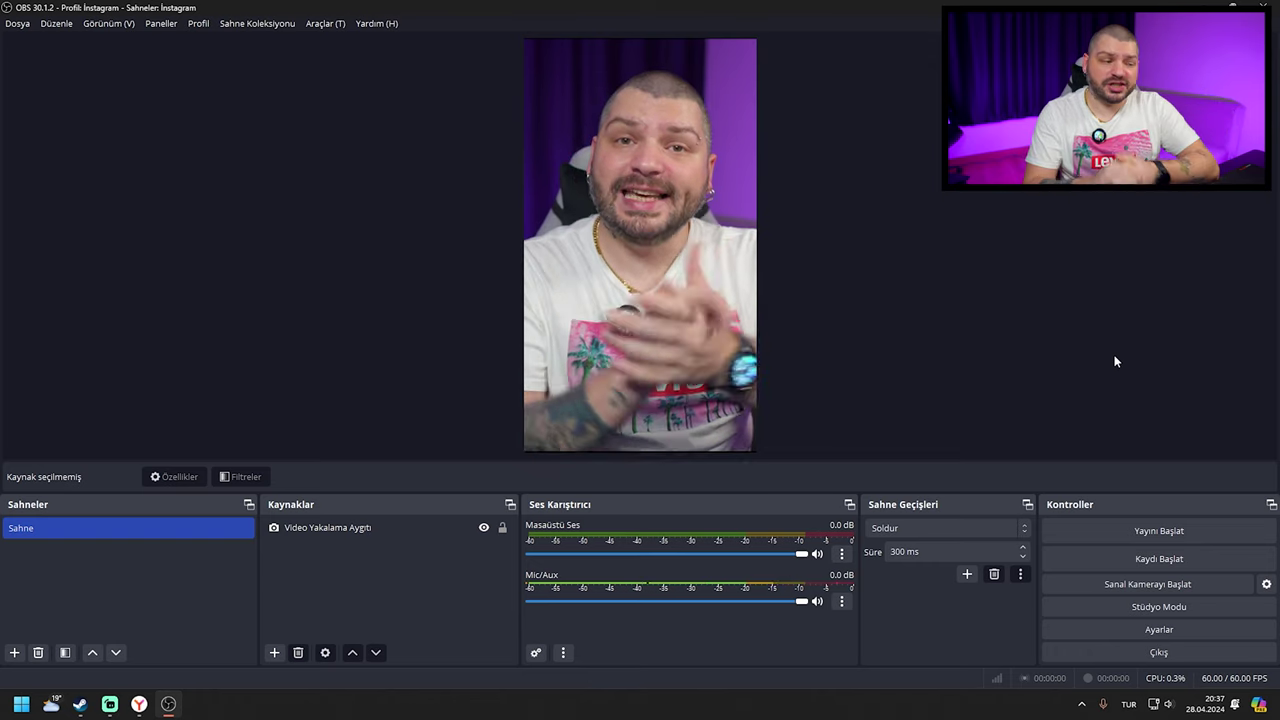
# Switch to Instagram in the browser and create a live video titled "Deneme", choosing its target audience and continuing to the stream connection details
pyautogui.click(139, 704)
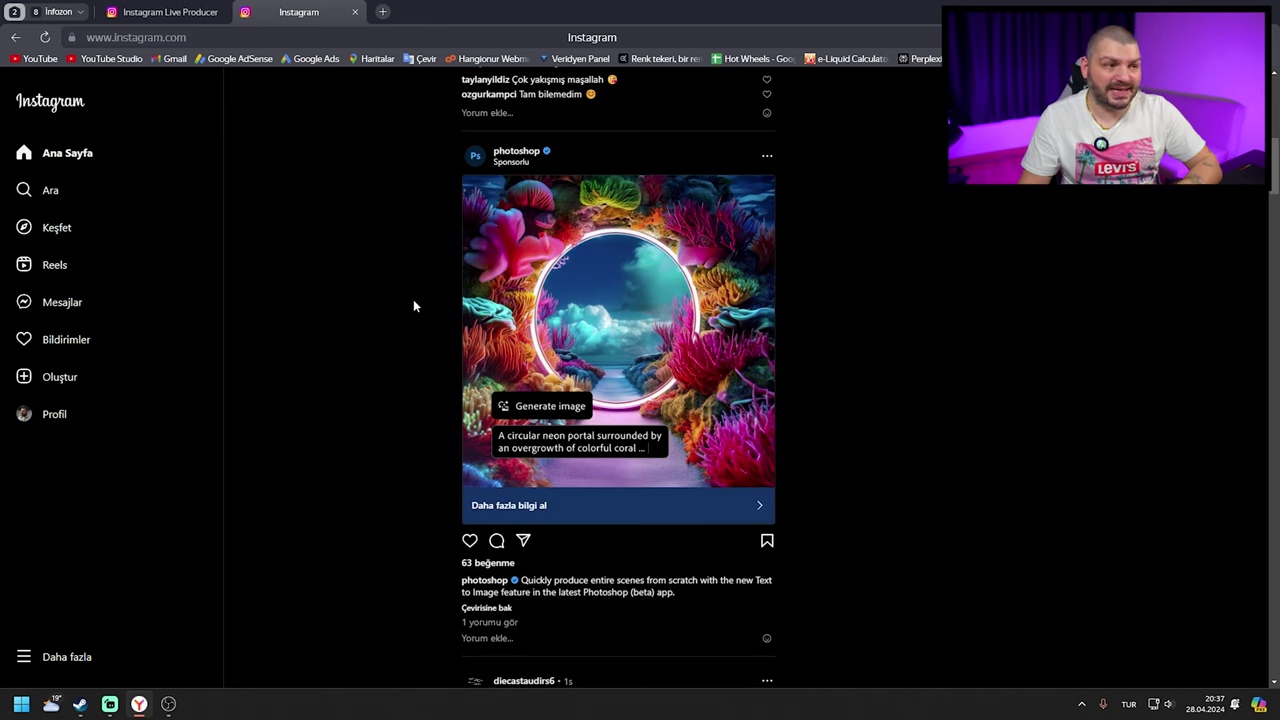
pyautogui.click(77, 384)
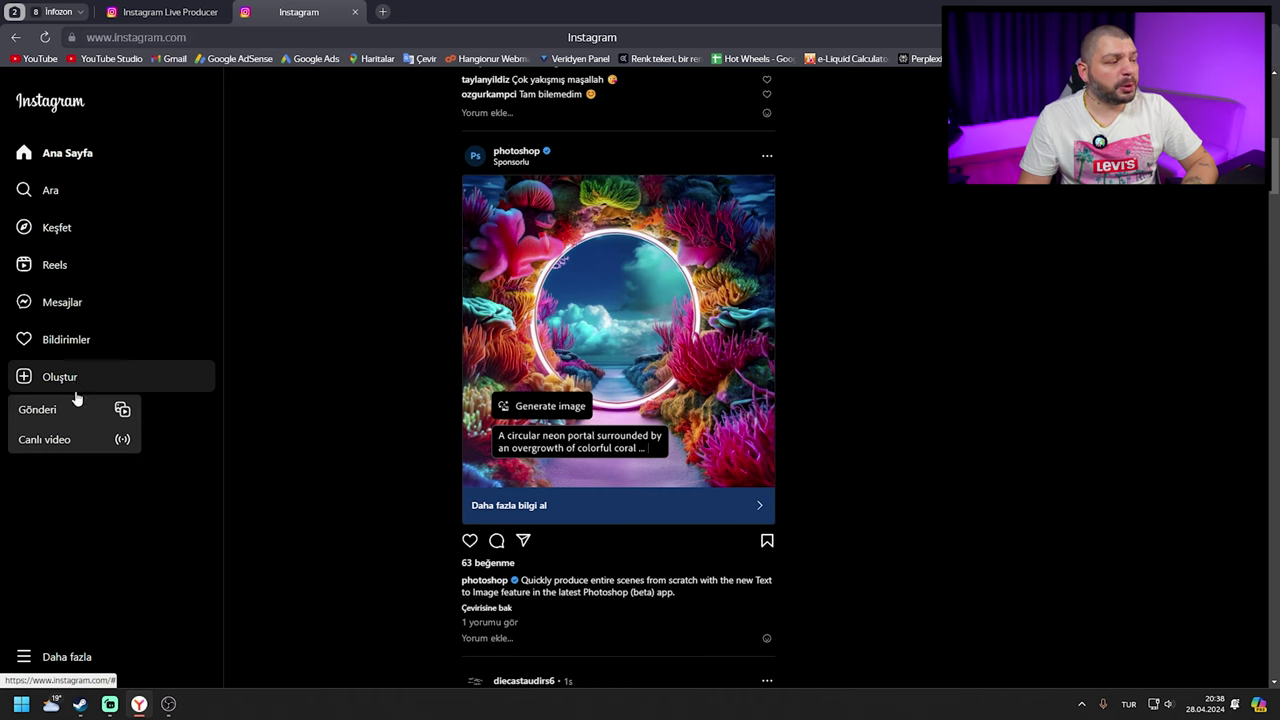
pyautogui.click(58, 442)
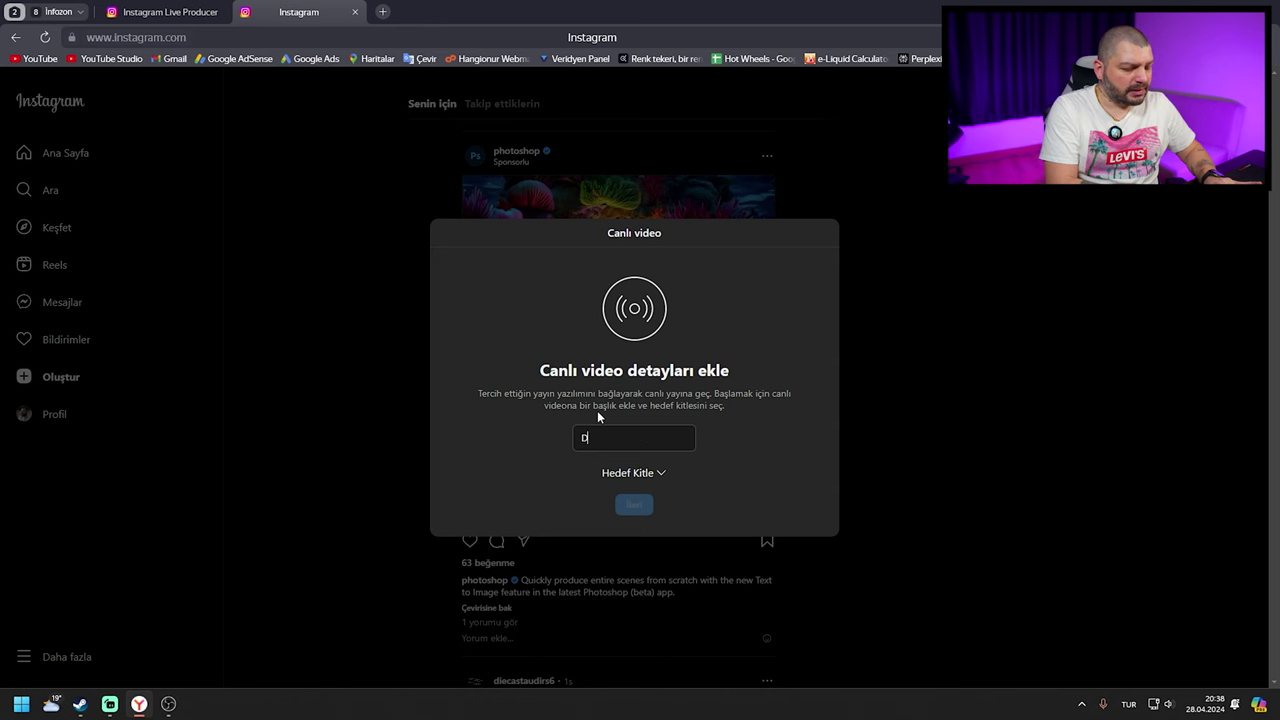
pyautogui.write('Deneme')
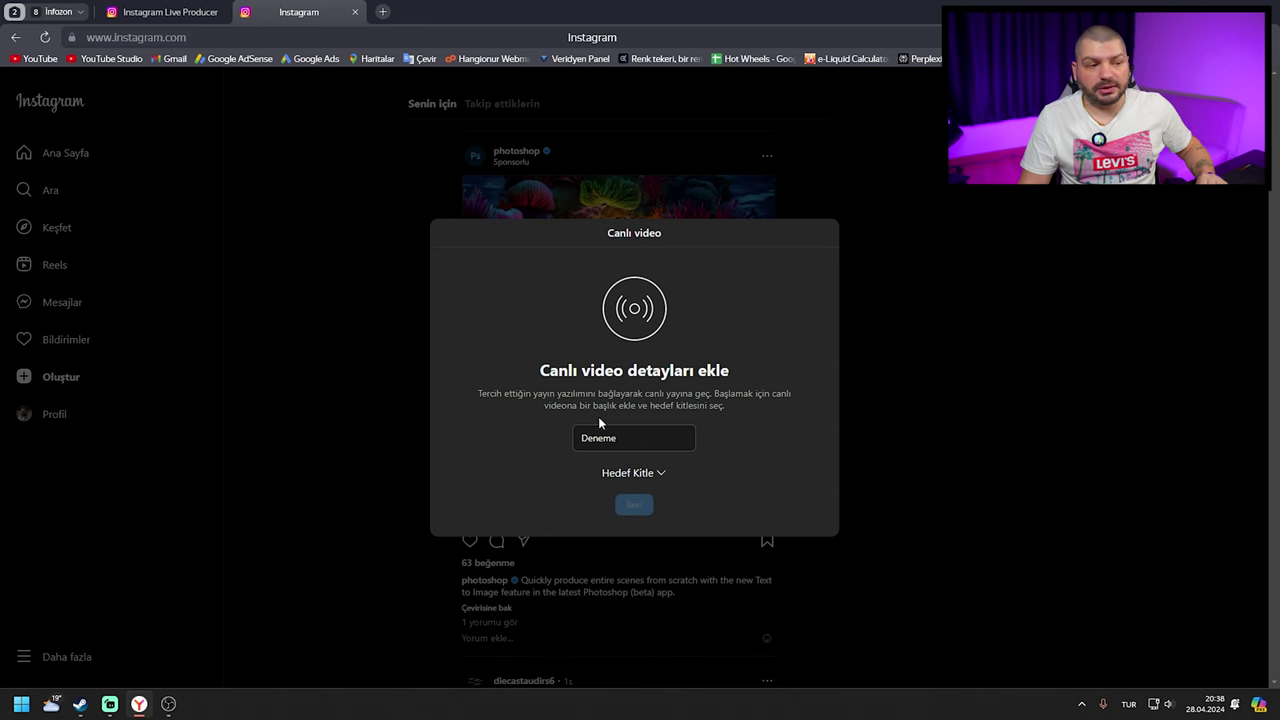
pyautogui.click(663, 476)
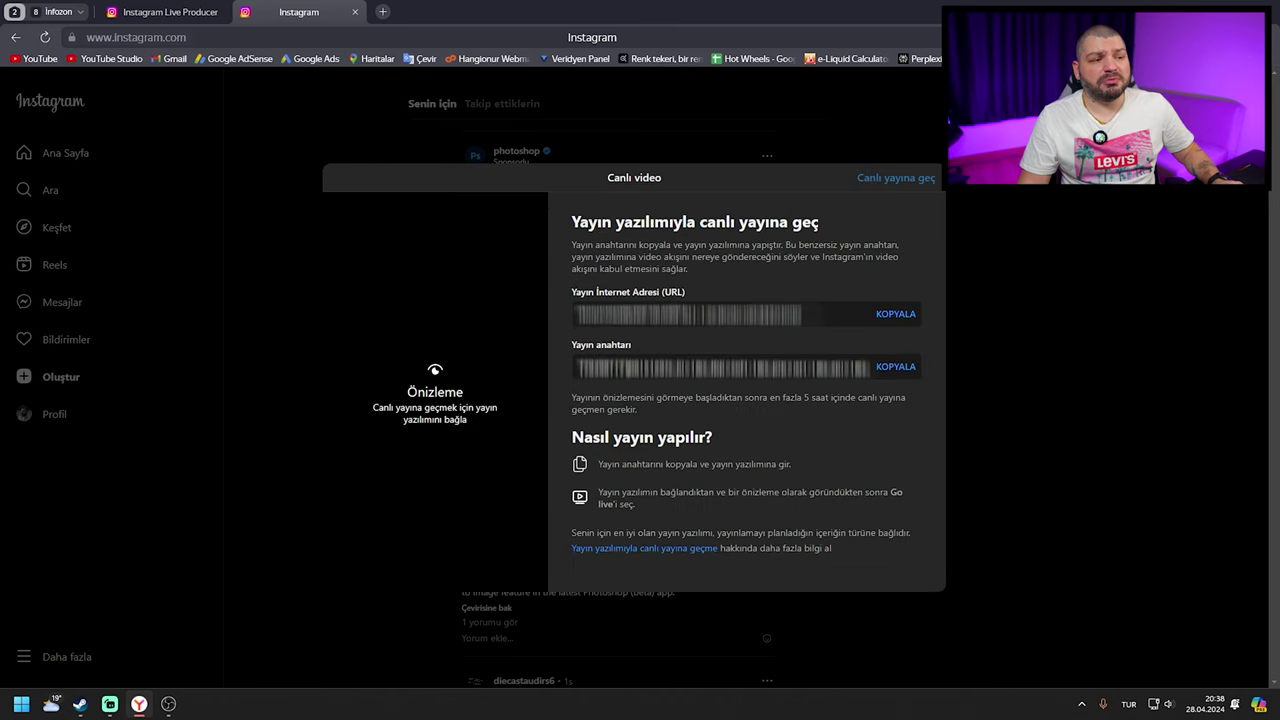
pyautogui.moveTo(572, 298); pyautogui.dragTo(665, 295)
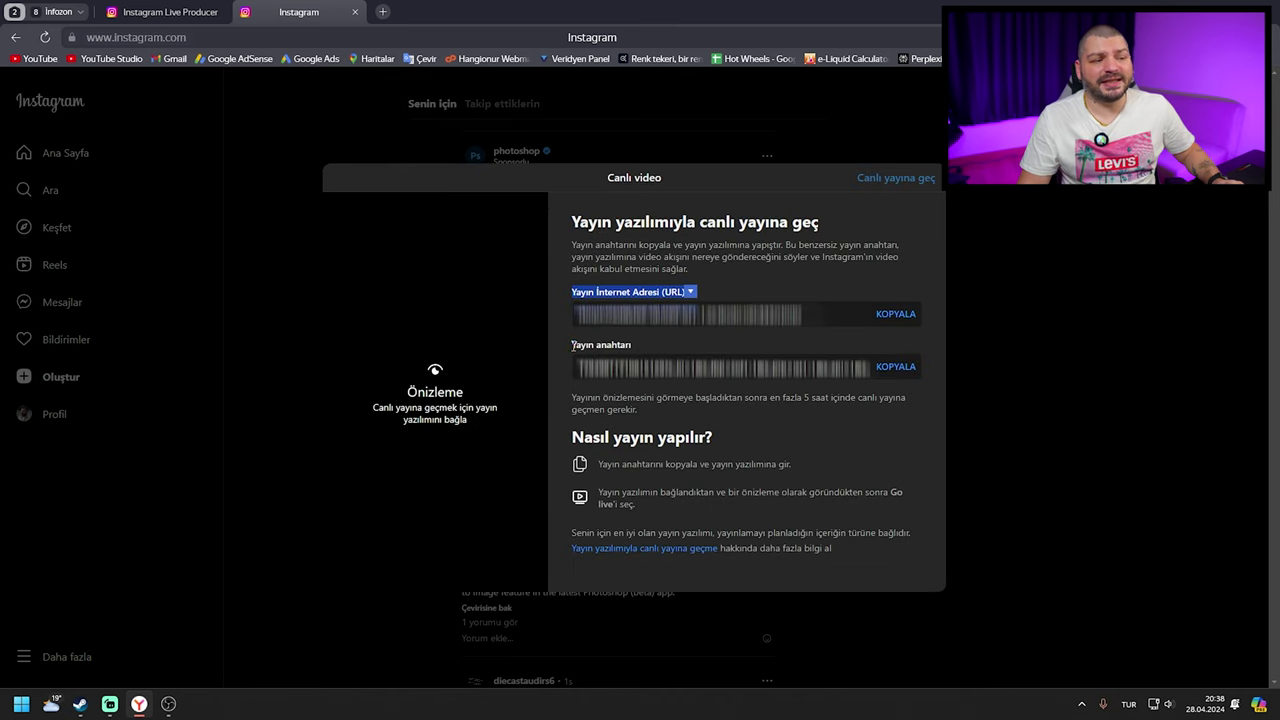
pyautogui.moveTo(572, 345); pyautogui.dragTo(649, 348)
pyautogui.click(739, 294)
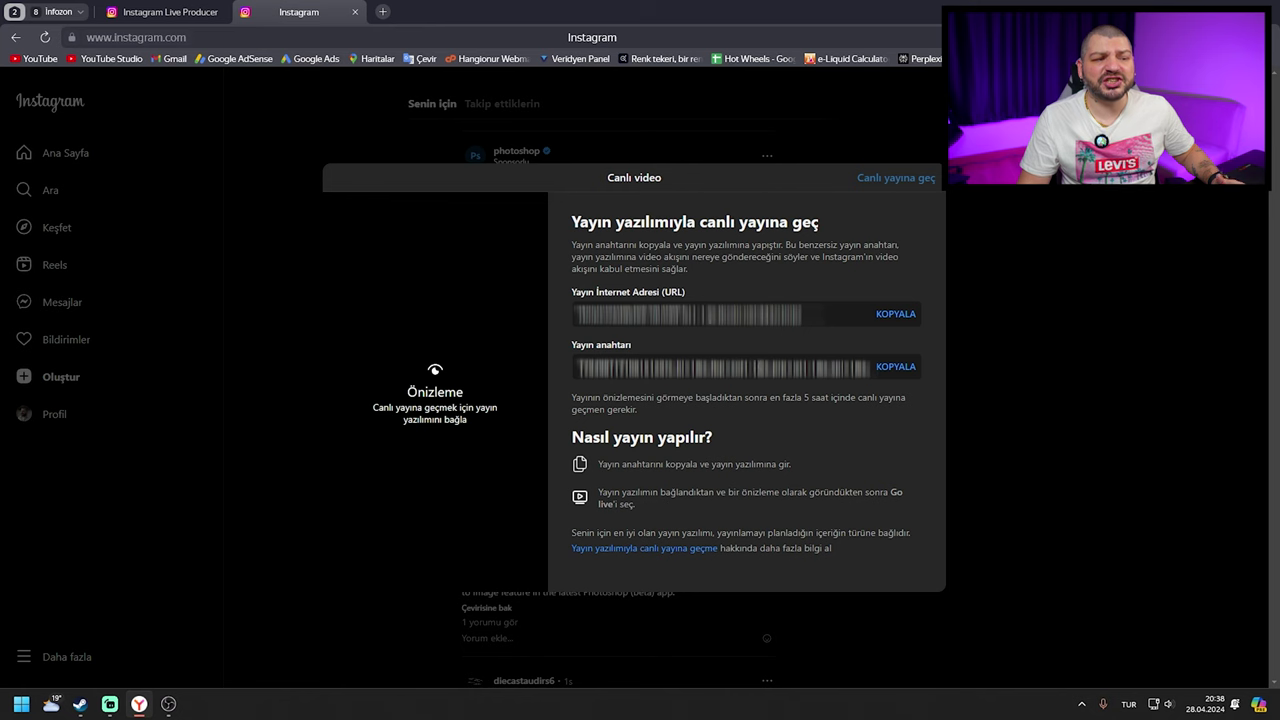
# Switch back to OBS and set the streaming service to Özel... (custom) in the settings
pyautogui.click(169, 704)
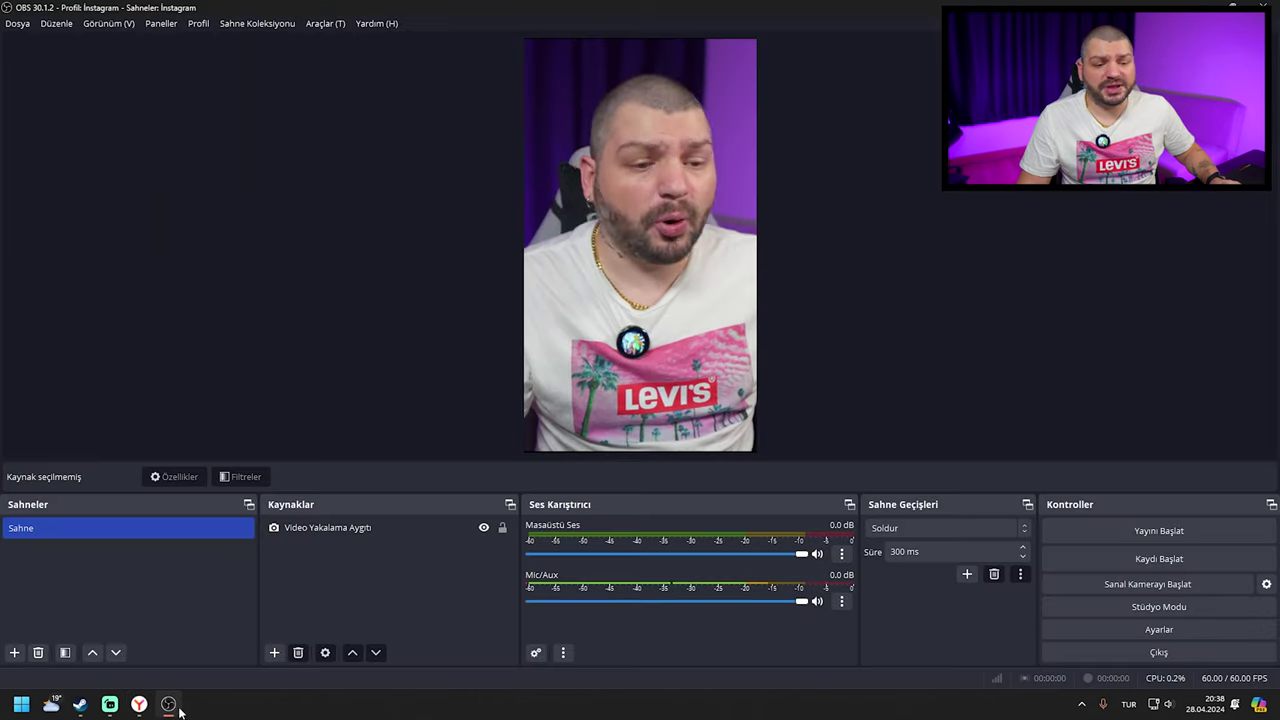
pyautogui.click(1104, 627)
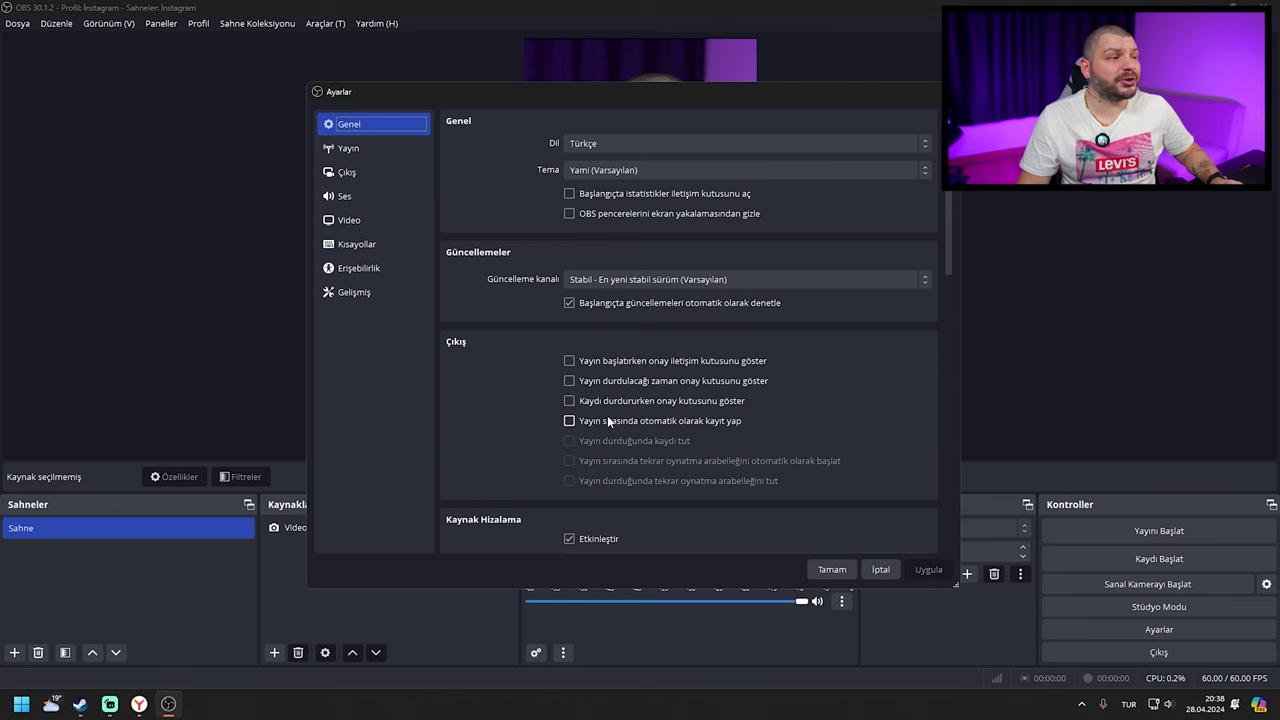
pyautogui.click(358, 150)
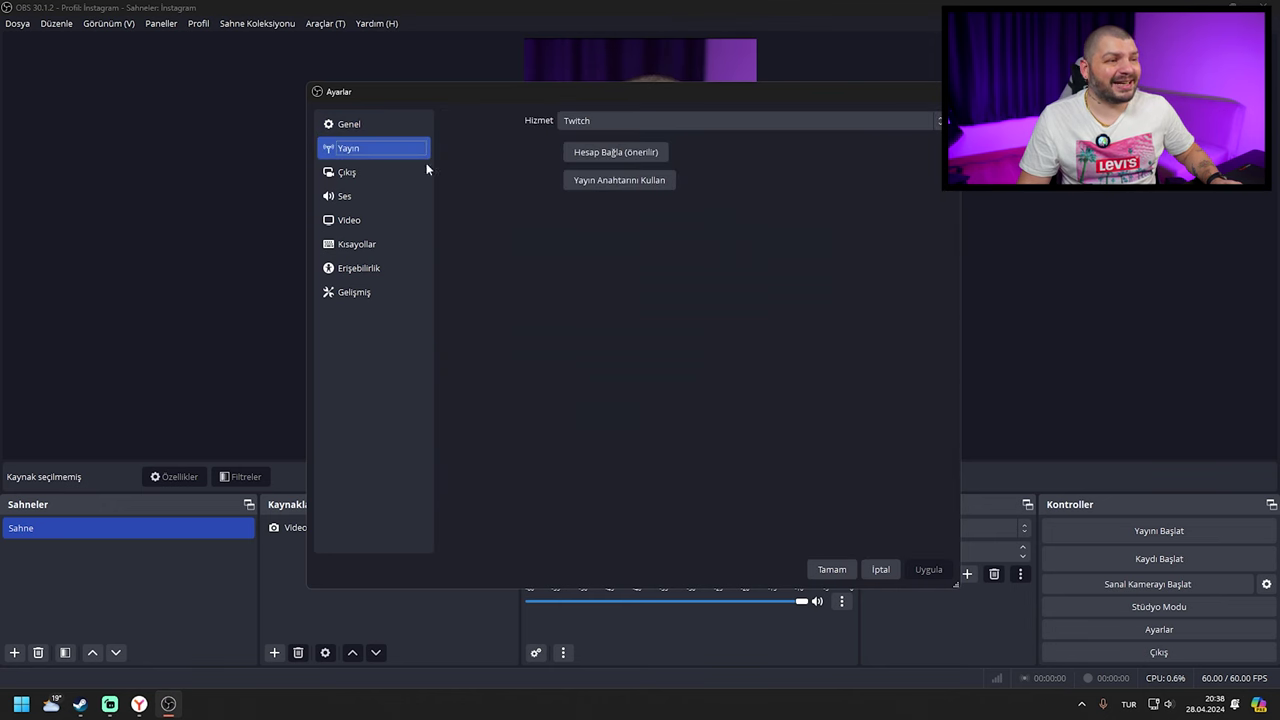
pyautogui.click(695, 122)
pyautogui.click(665, 134)
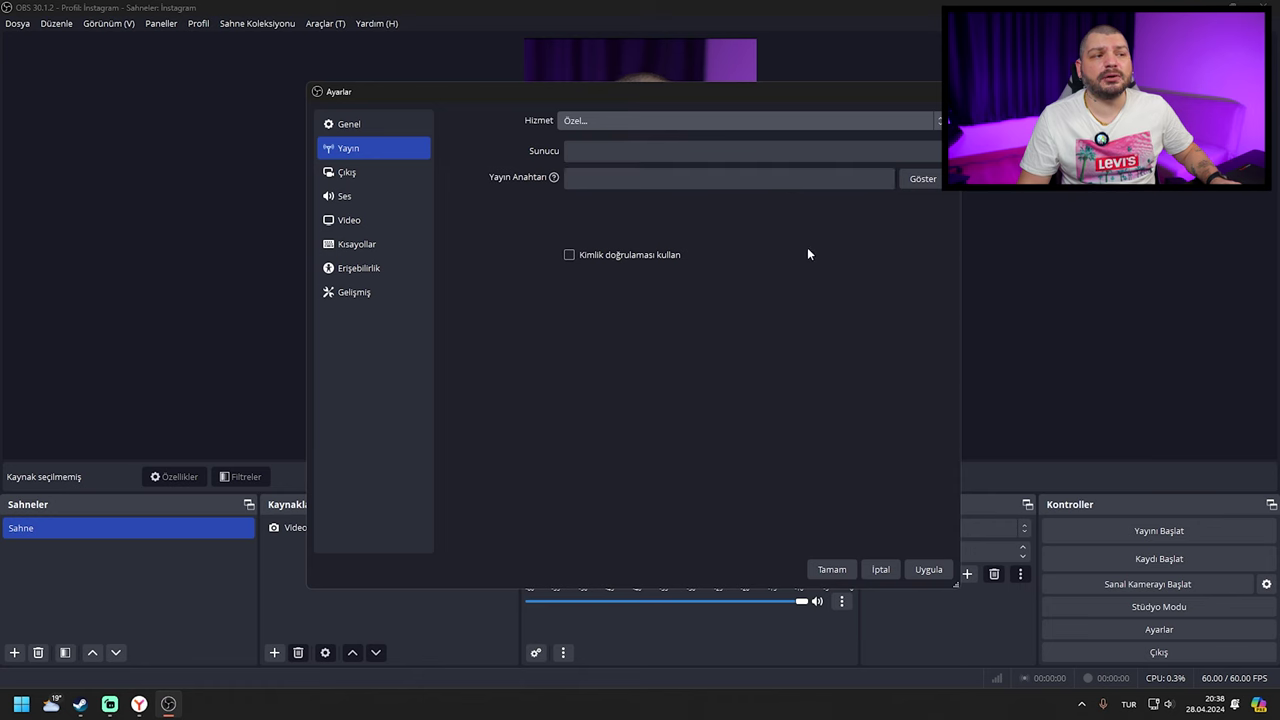
# Copy the stream URL from the Instagram live video page and paste it as the server address in the OBS streaming settings
pyautogui.hotkey('alt', 'Tab')
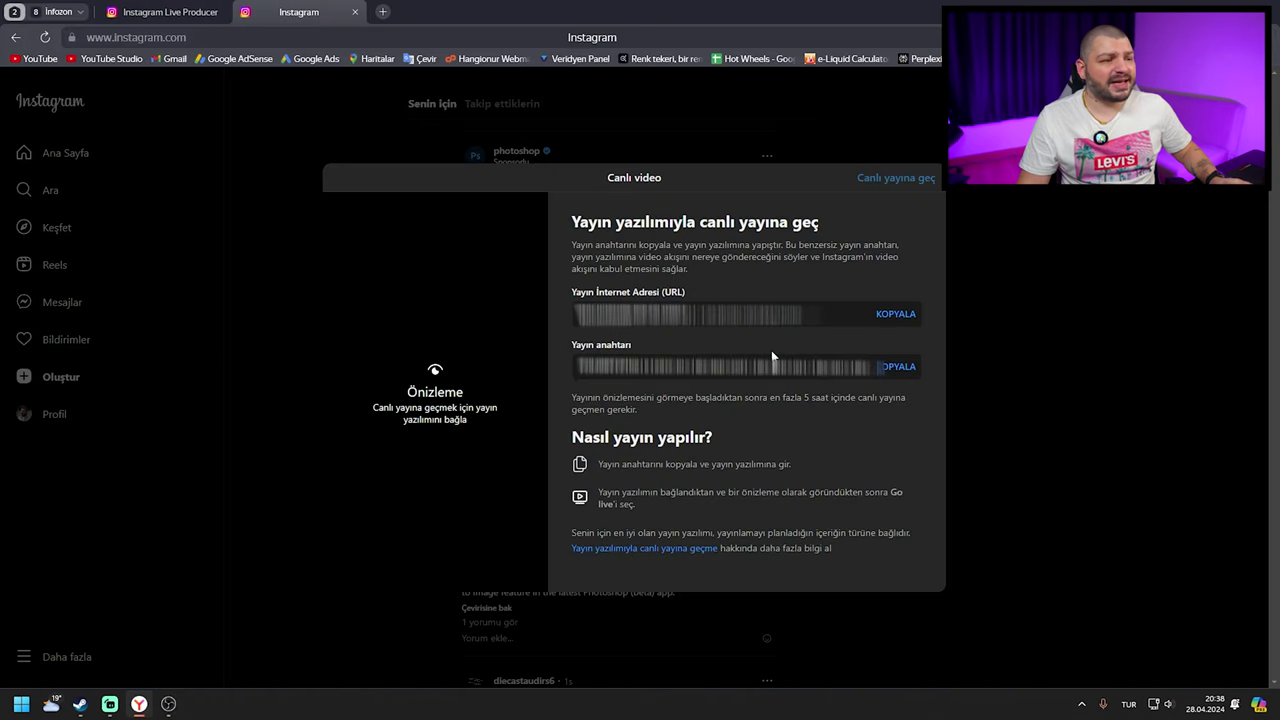
pyautogui.click(893, 315)
pyautogui.hotkey('alt', 'Tab')
pyautogui.click(625, 153)
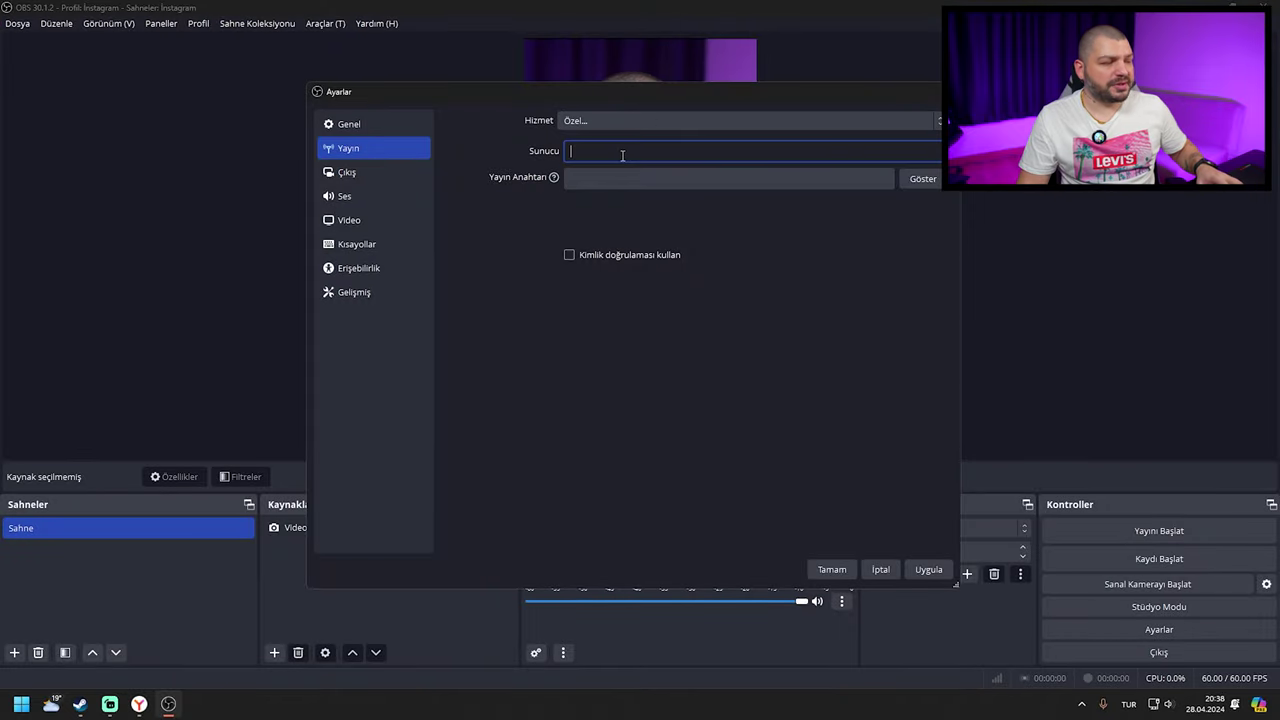
pyautogui.hotkey('ctrl', 'v')
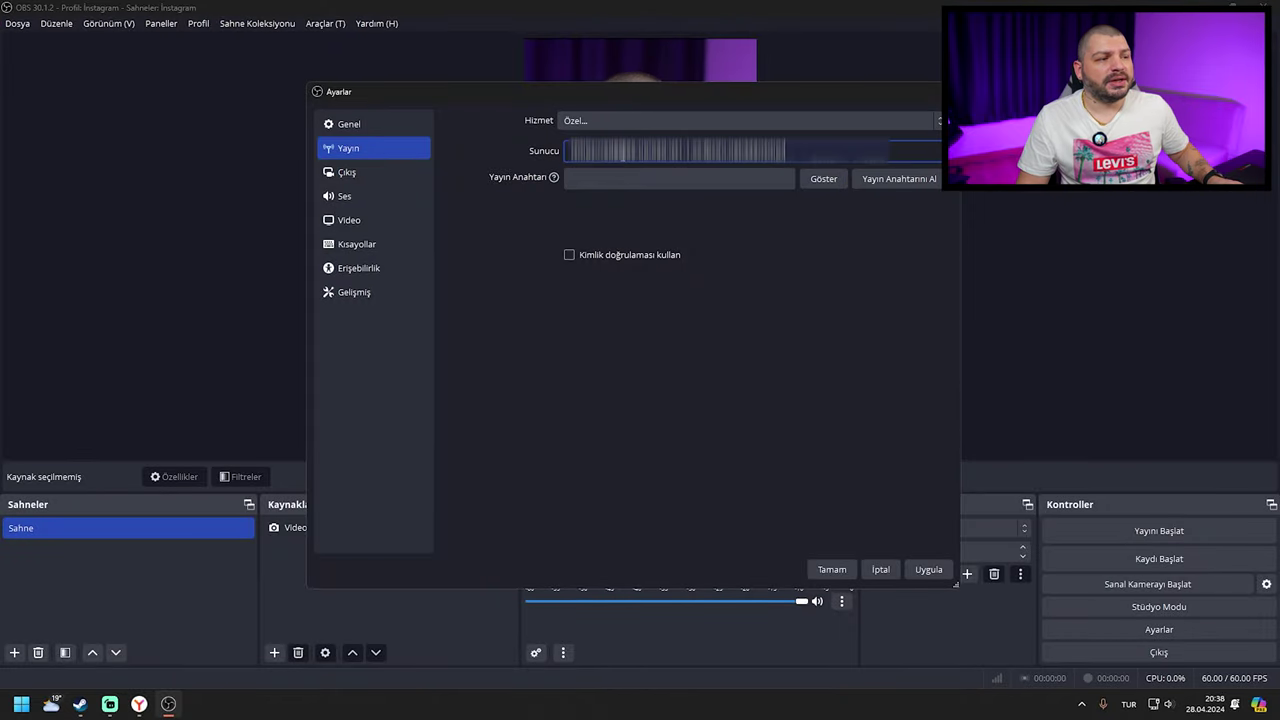
# Copy the stream key from Instagram, paste it into the stream key field in OBS, and apply and save the settings
pyautogui.hotkey('alt', 'Tab')
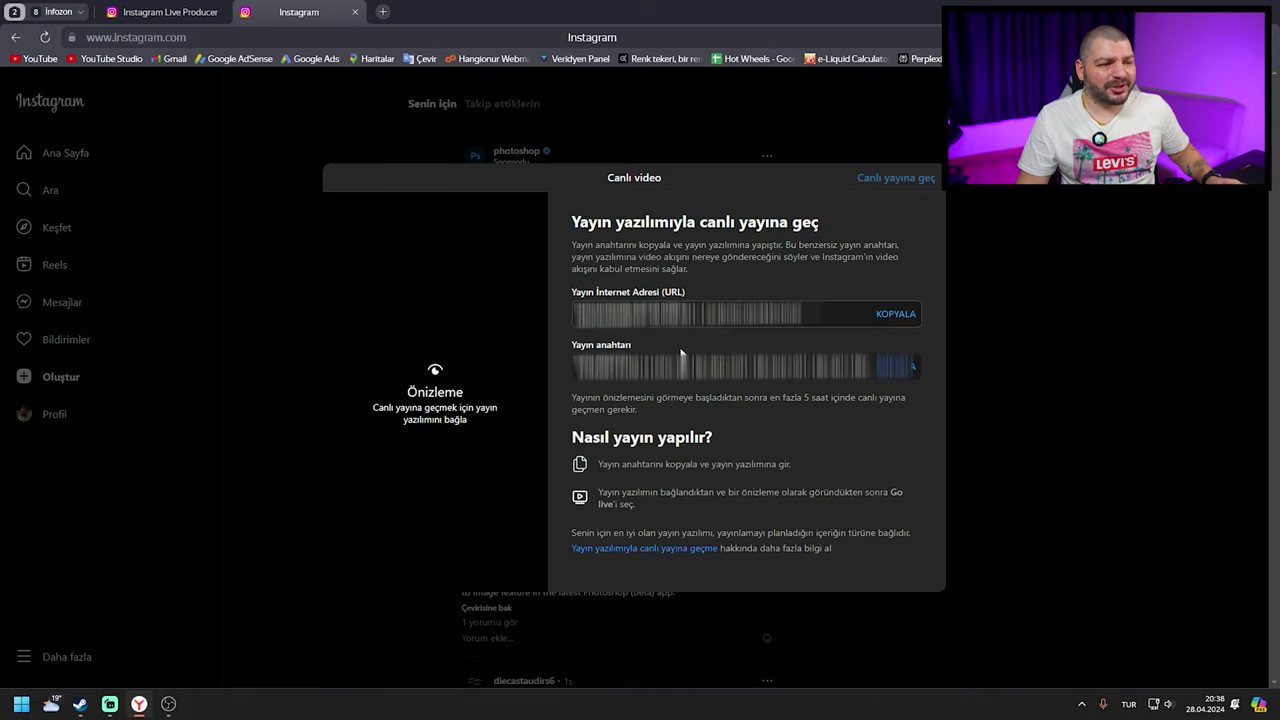
pyautogui.click(910, 368)
pyautogui.hotkey('alt', 'Tab')
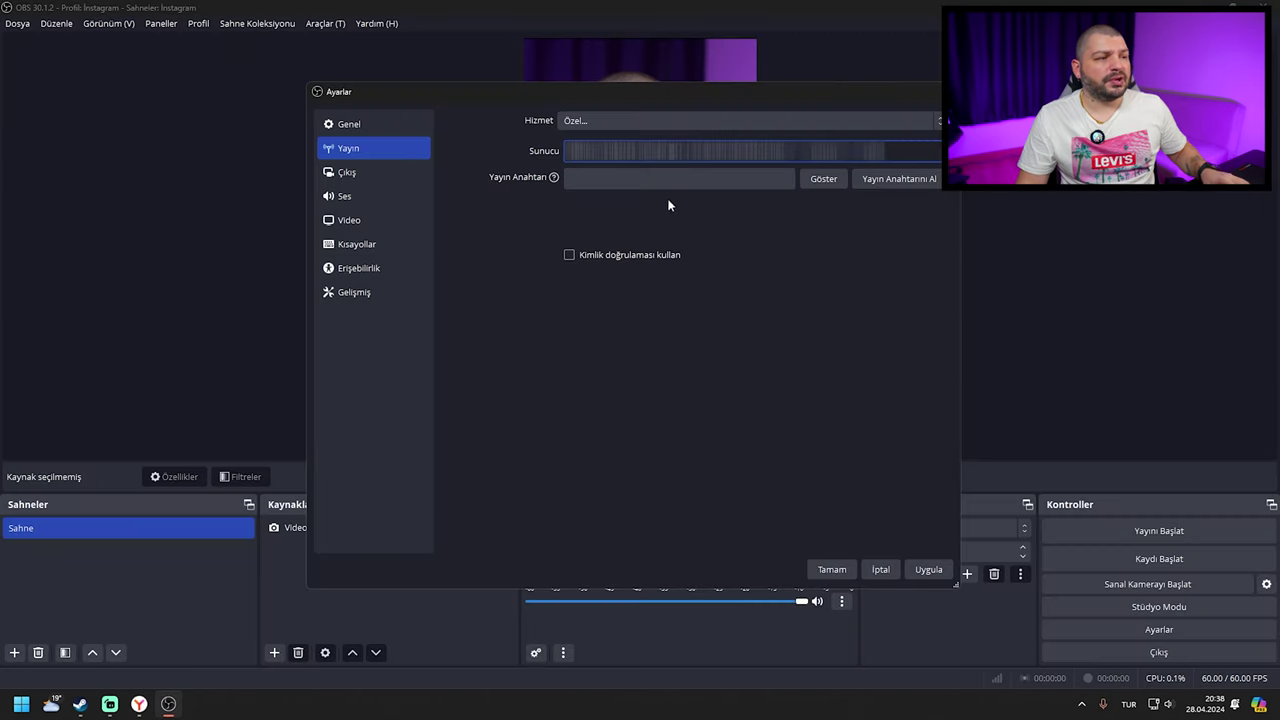
pyautogui.click(641, 184)
pyautogui.hotkey('ctrl', 'v')
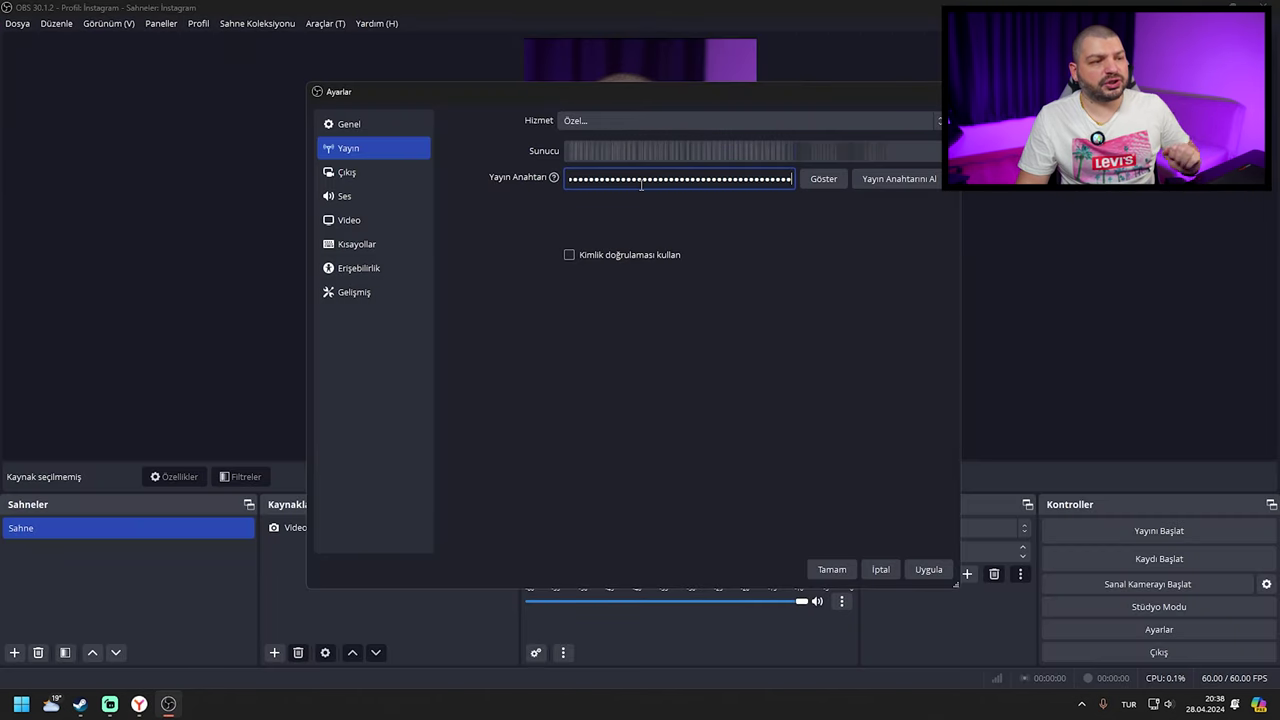
pyautogui.click(929, 575)
pyautogui.click(831, 570)
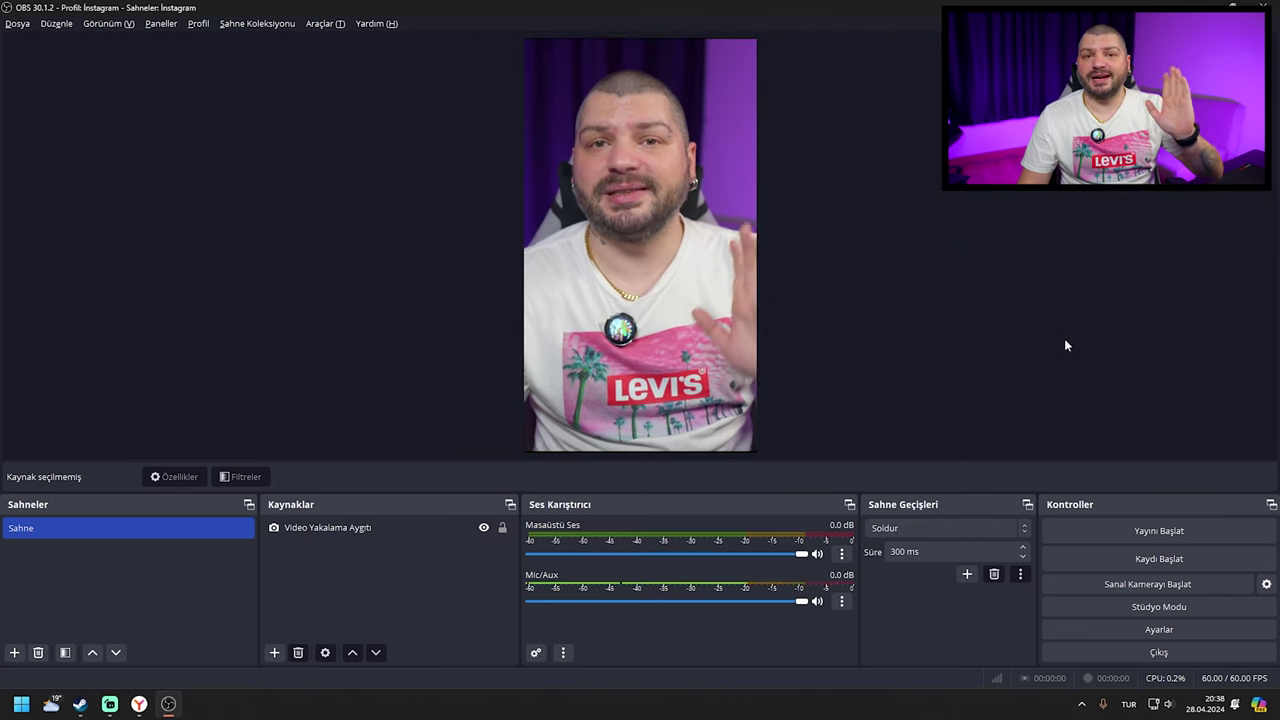
# Start streaming from OBS, then switch to Instagram and take the previewed live video on air
pyautogui.click(1116, 526)
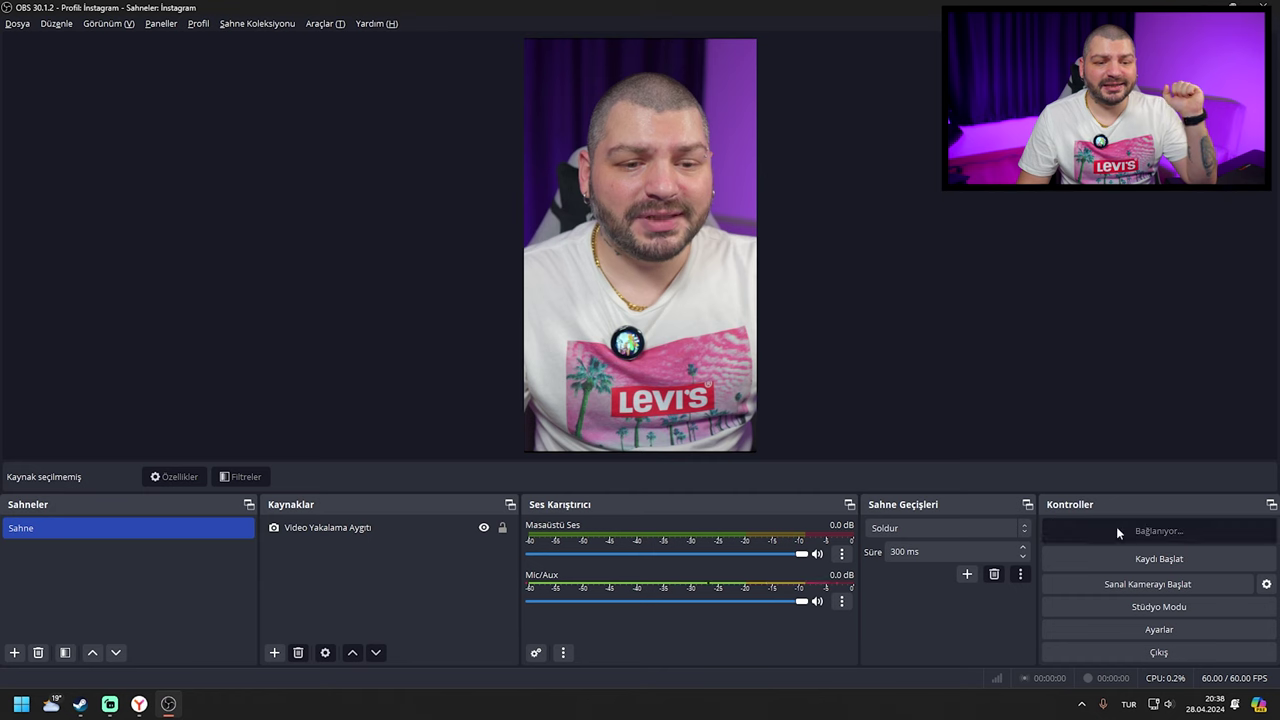
pyautogui.moveTo(140, 707)
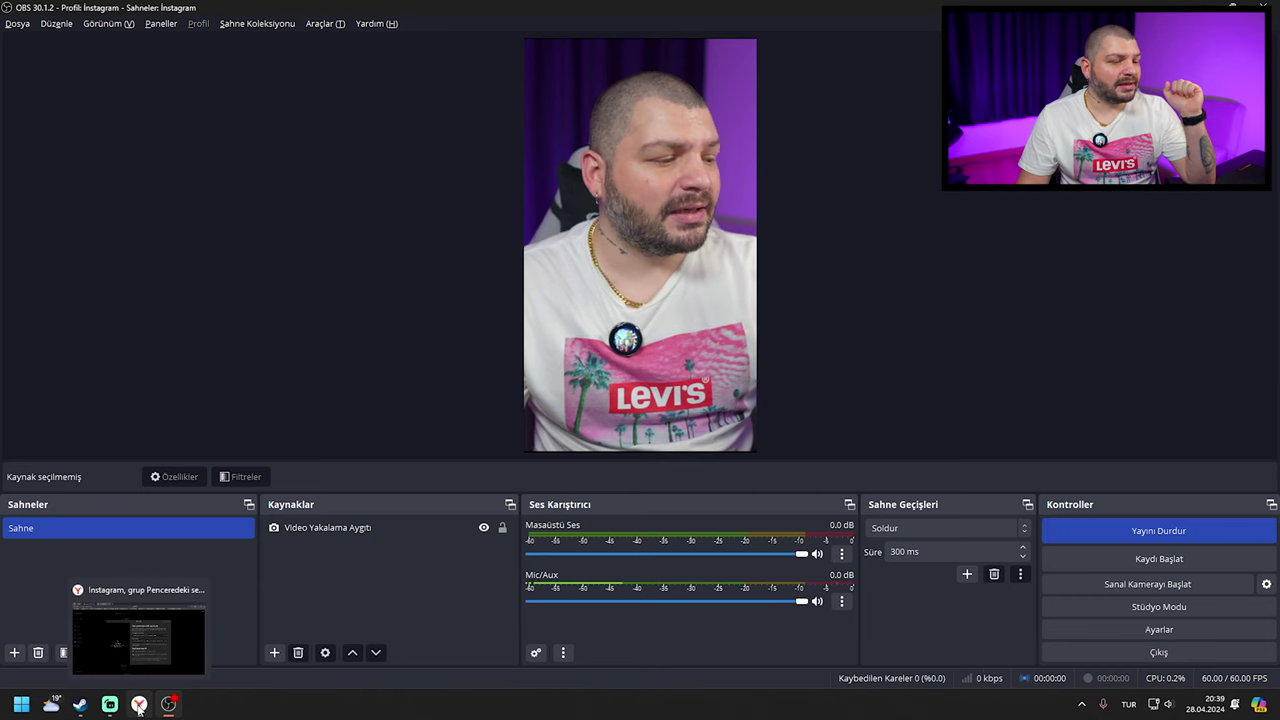
pyautogui.click(180, 655)
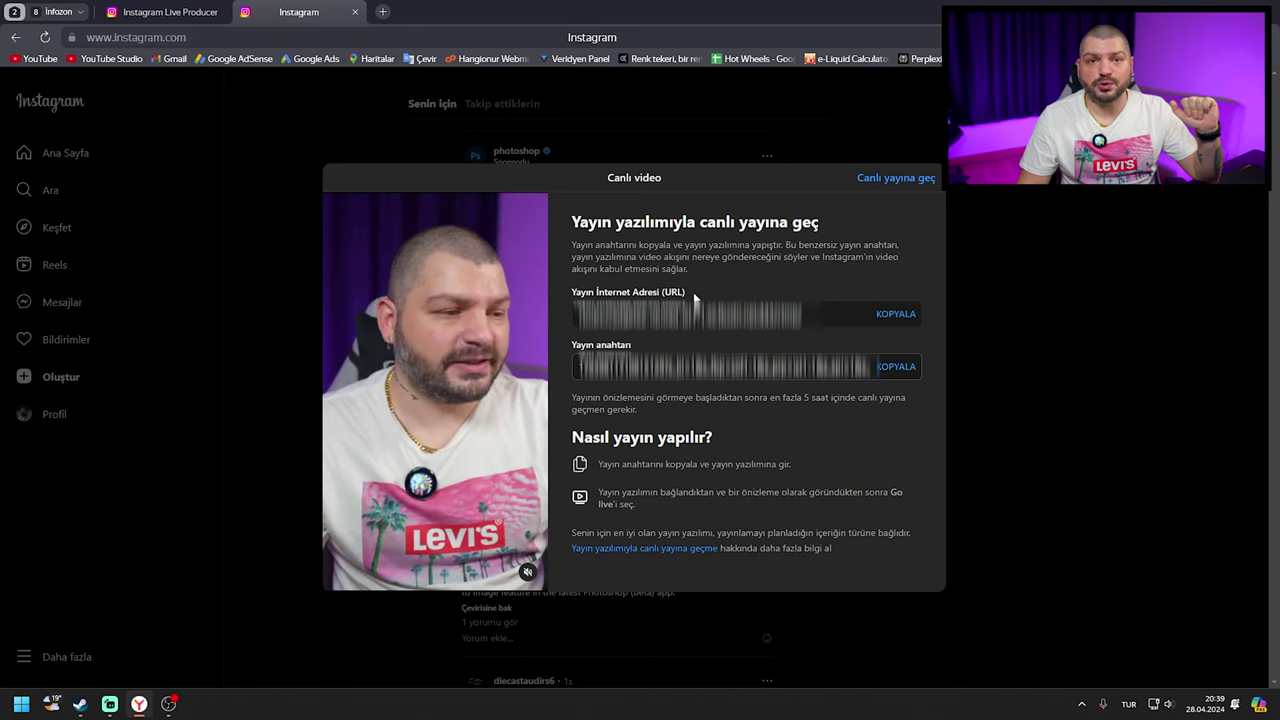
pyautogui.click(898, 179)
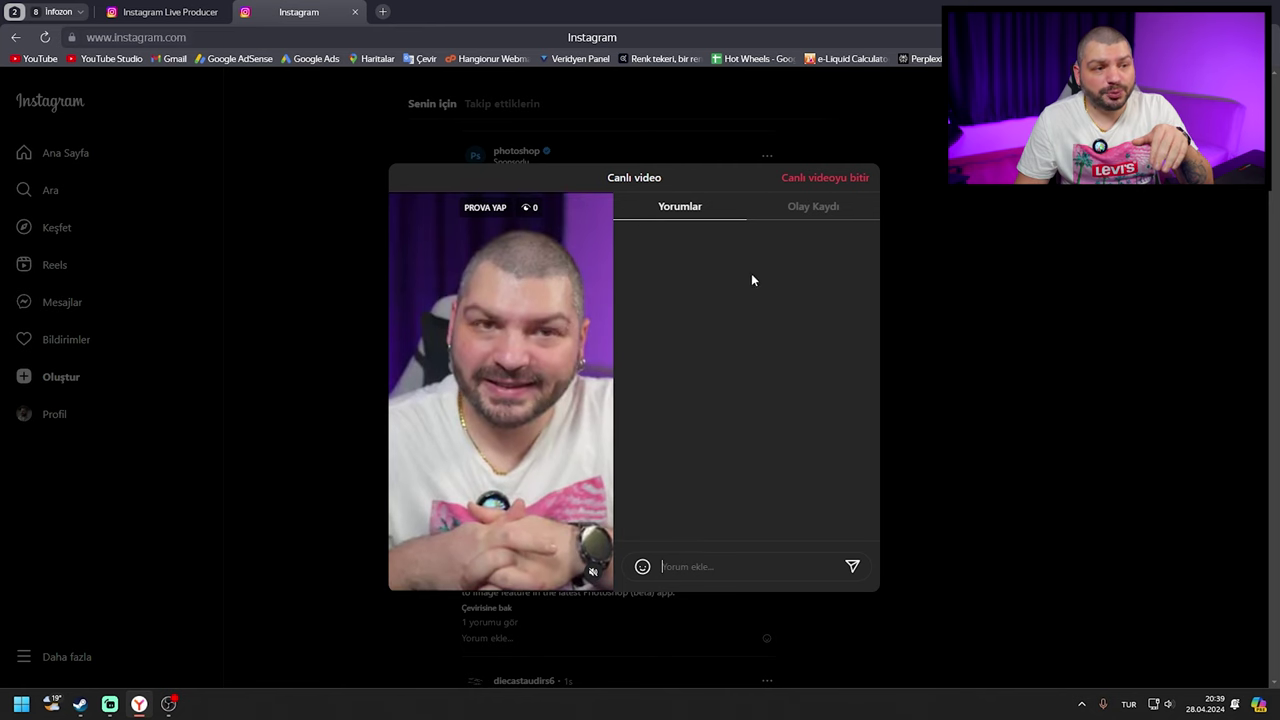
# Examine the live video's event log (Olay Kaydı) and its stream events
pyautogui.click(799, 209)
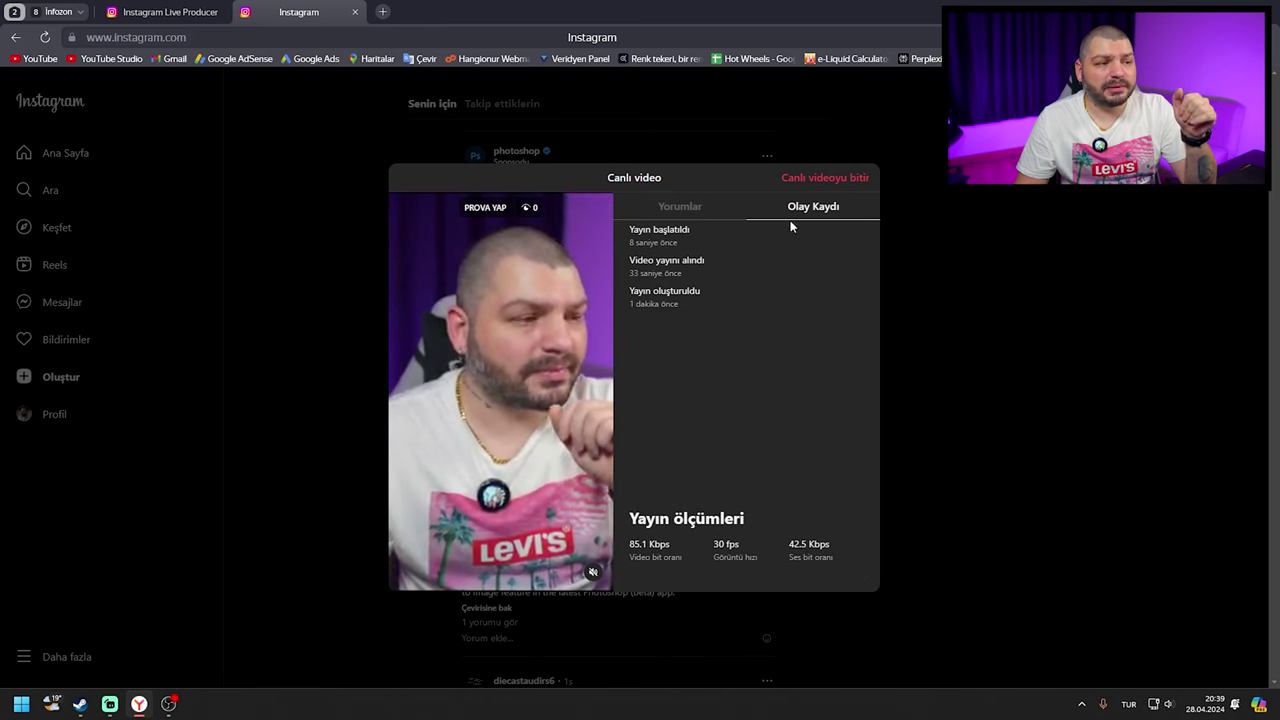
pyautogui.tripleClick(677, 232)
pyautogui.moveTo(630, 272); pyautogui.dragTo(724, 278)
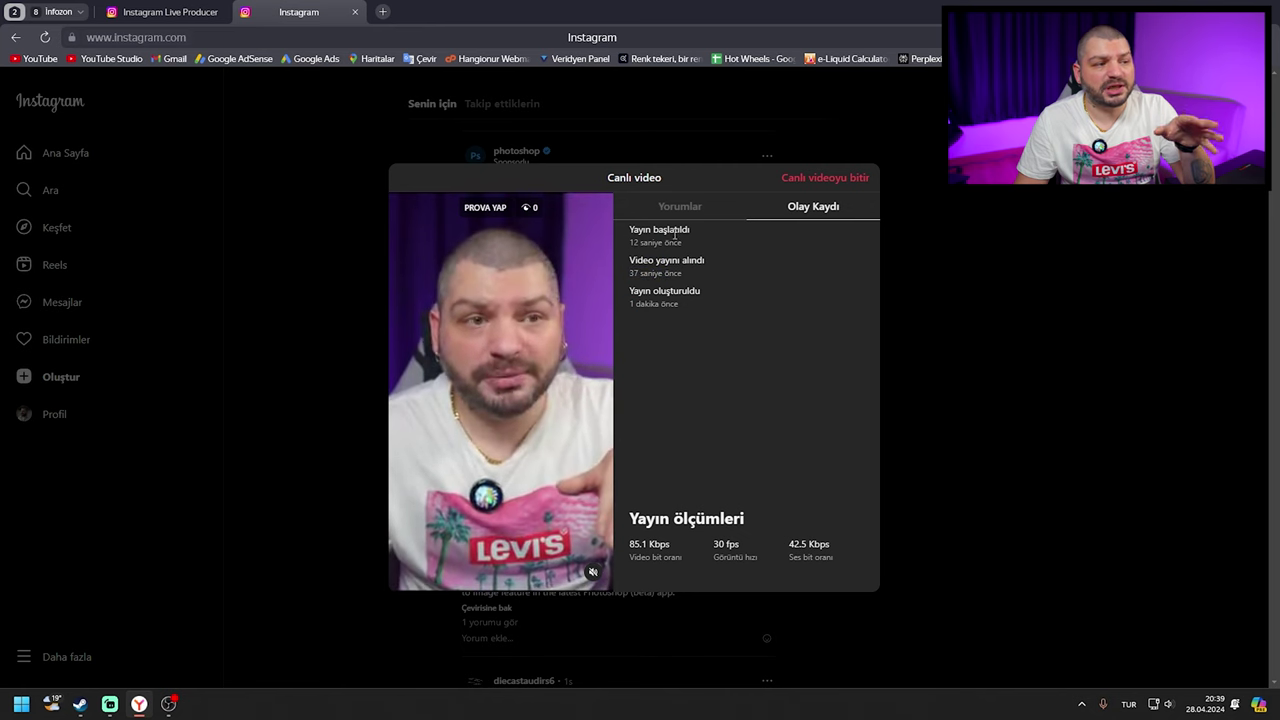